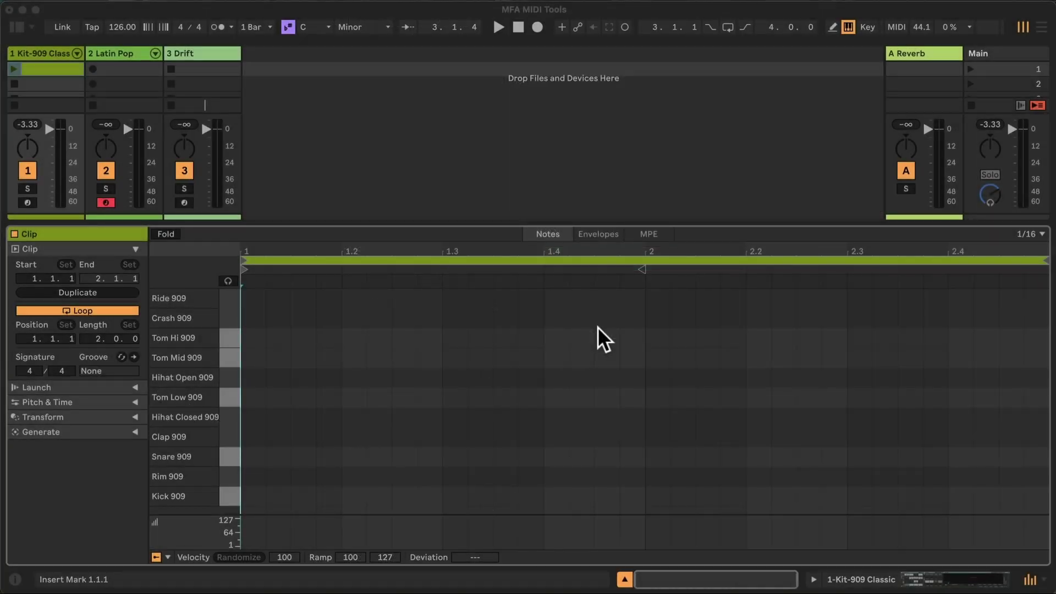
# - Choose MFA Metarhythm as the clip's generator and collapse the Clip section to show all its controls
pyautogui.click(134, 432)
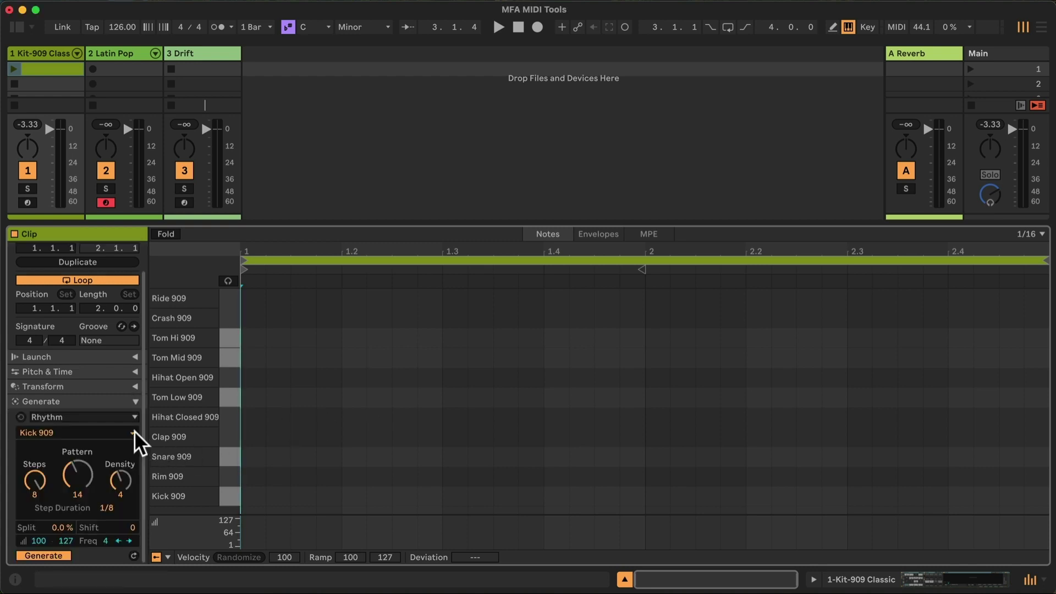
pyautogui.click(133, 385)
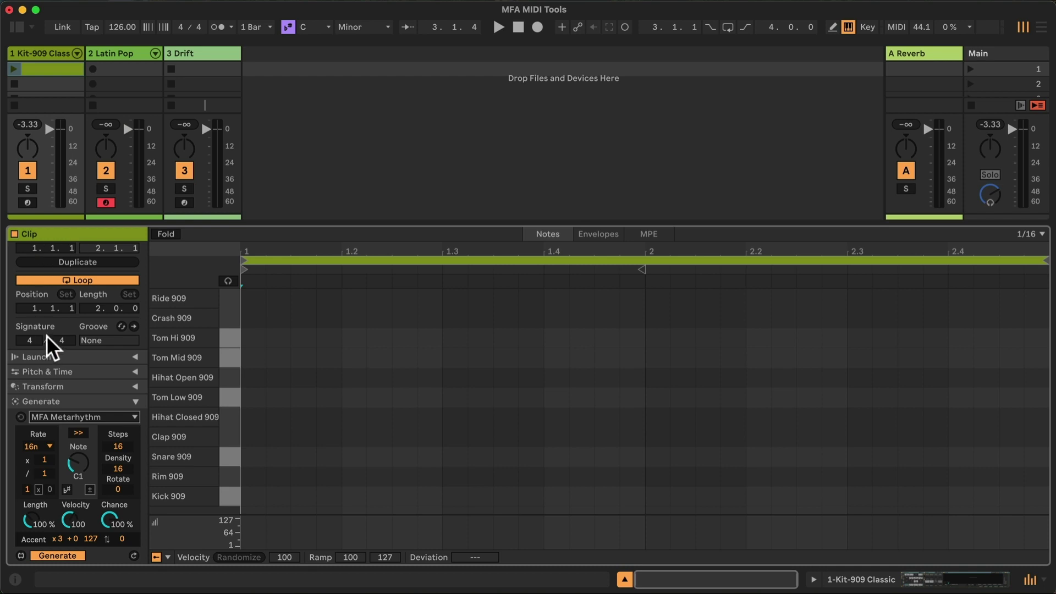
pyautogui.scroll(2, 46, 335)
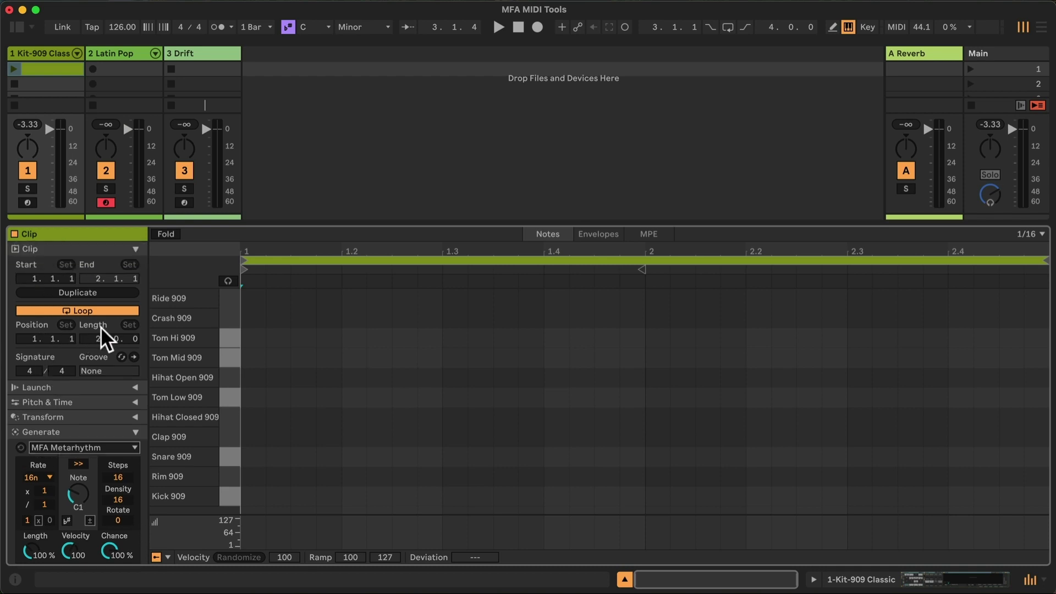
pyautogui.click(134, 246)
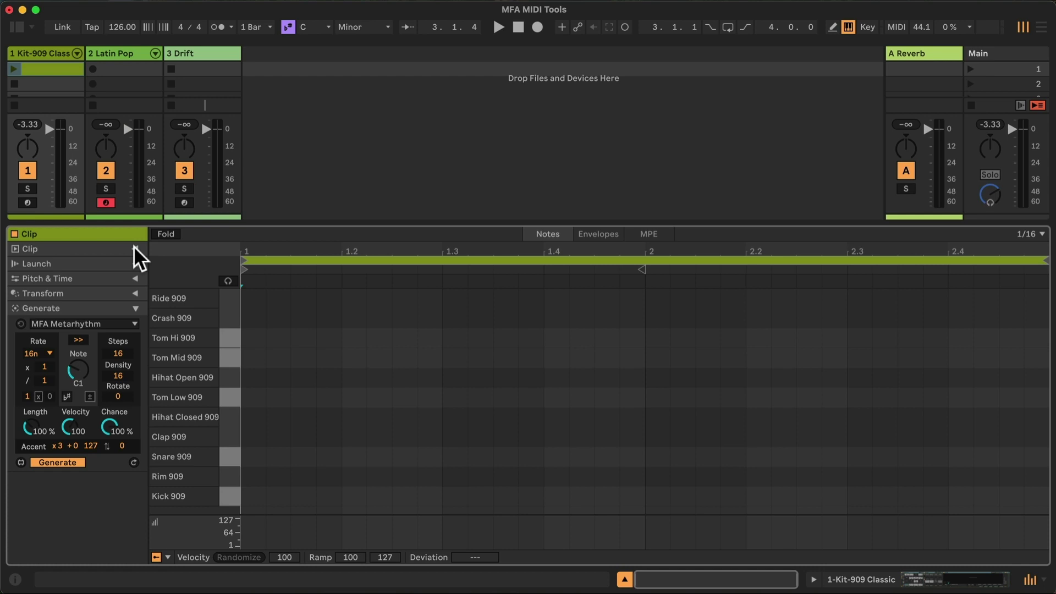
pyautogui.click(246, 355)
# - Generate the 16th-note kick pattern with Velocity 127 and the Accent multiplier at x0
pyautogui.click(53, 458)
pyautogui.click(53, 459)
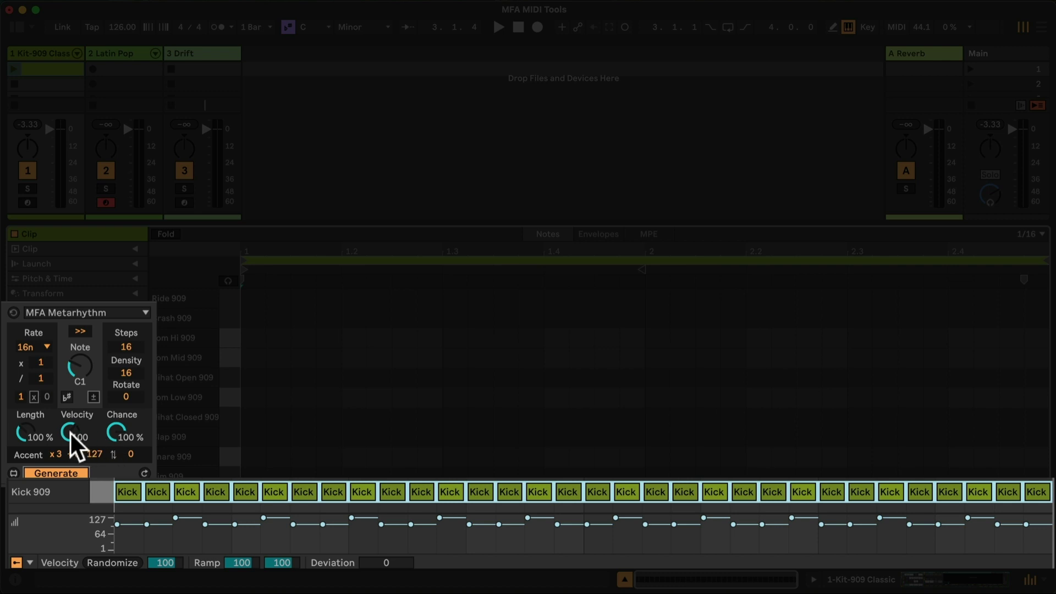
pyautogui.moveTo(70, 432); pyautogui.dragTo(71, 407)
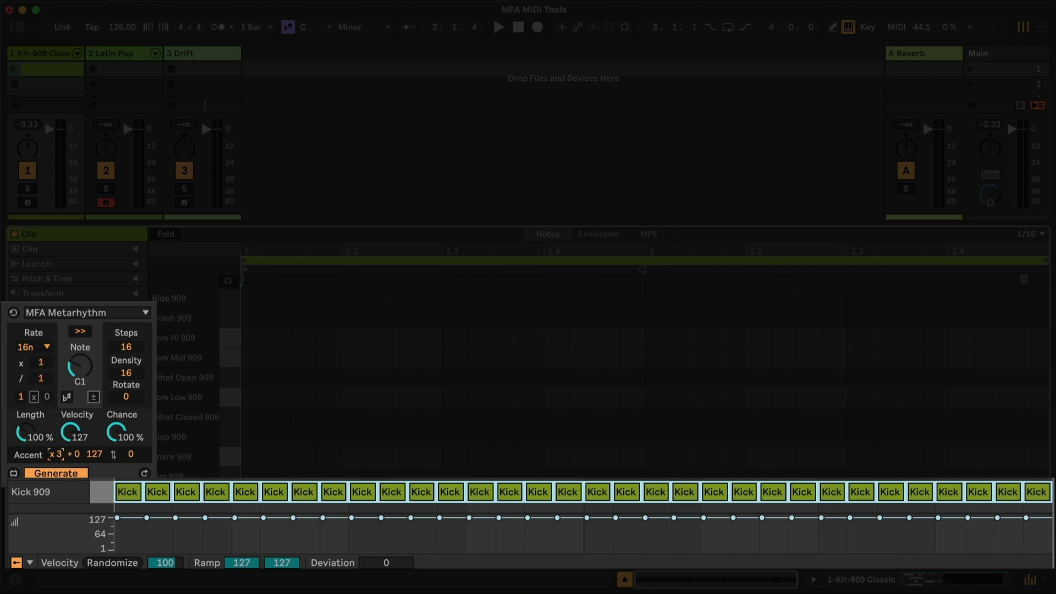
pyautogui.moveTo(58, 454); pyautogui.dragTo(58, 459)
# - Lower Metarhythm's Density from 16 to 4 so one kick falls on each beat
pyautogui.scroll(-3, 126, 372)
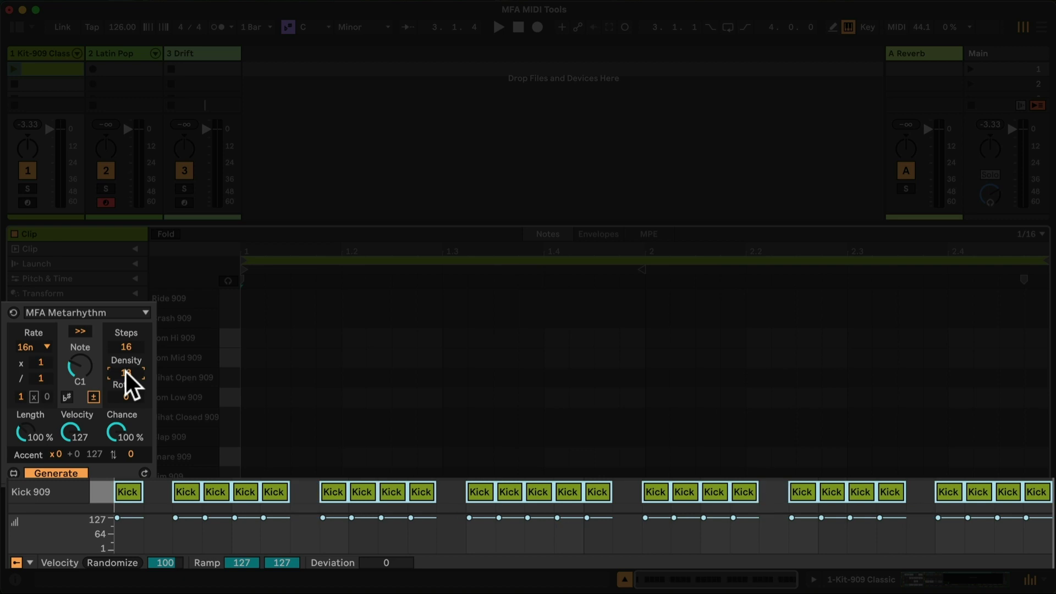
pyautogui.scroll(-3, 126, 372)
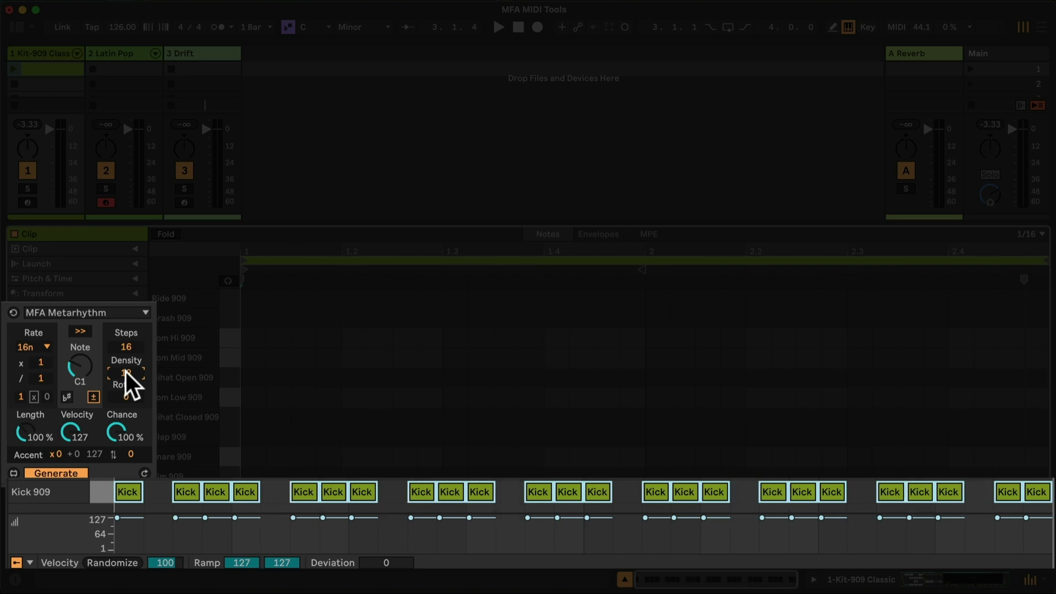
pyautogui.scroll(-1, 127, 372)
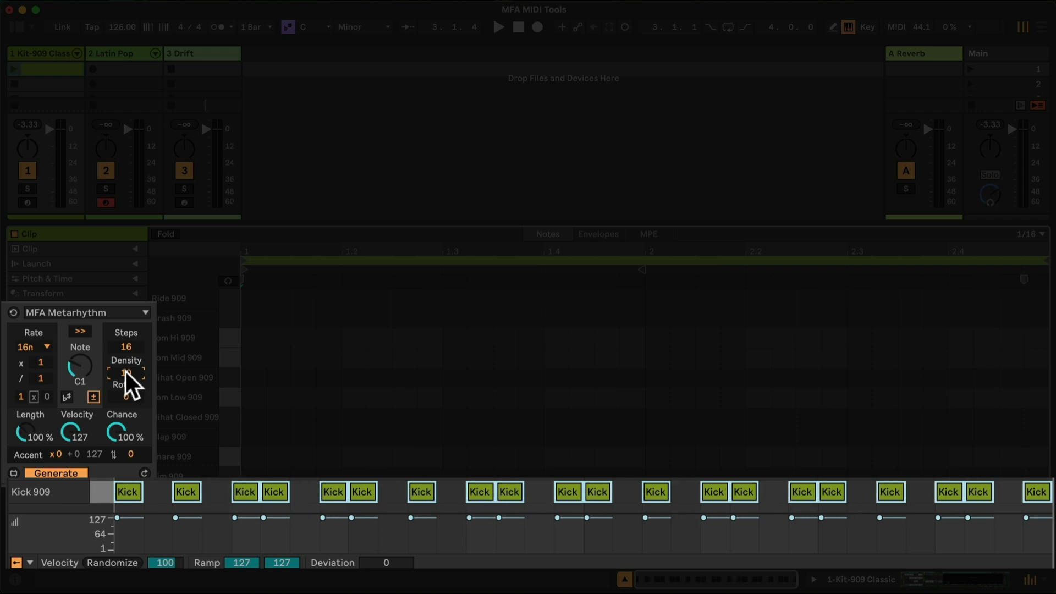
pyautogui.scroll(-1, 126, 372)
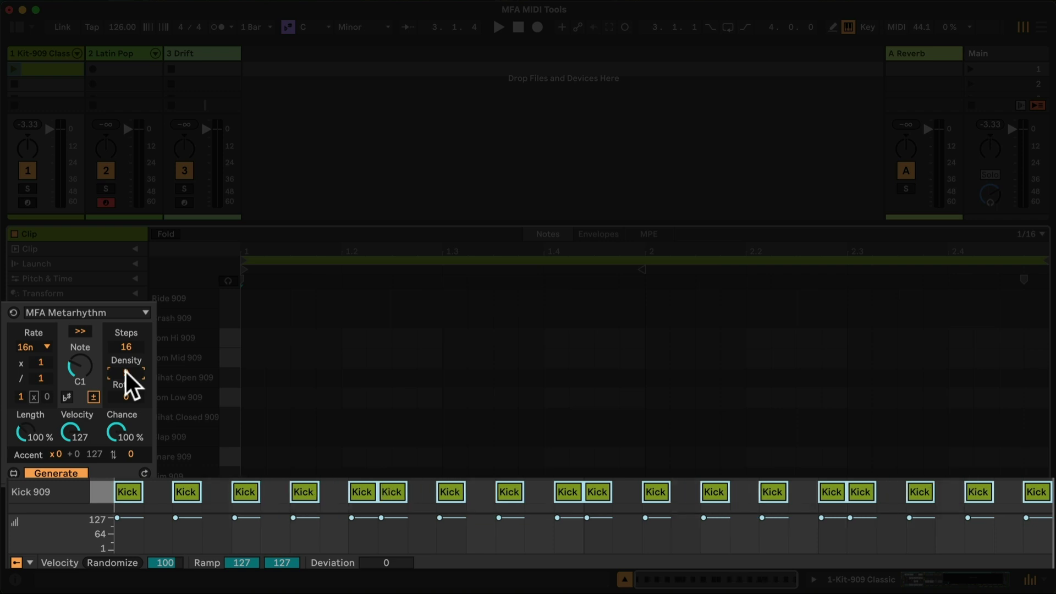
pyautogui.scroll(-1, 126, 372)
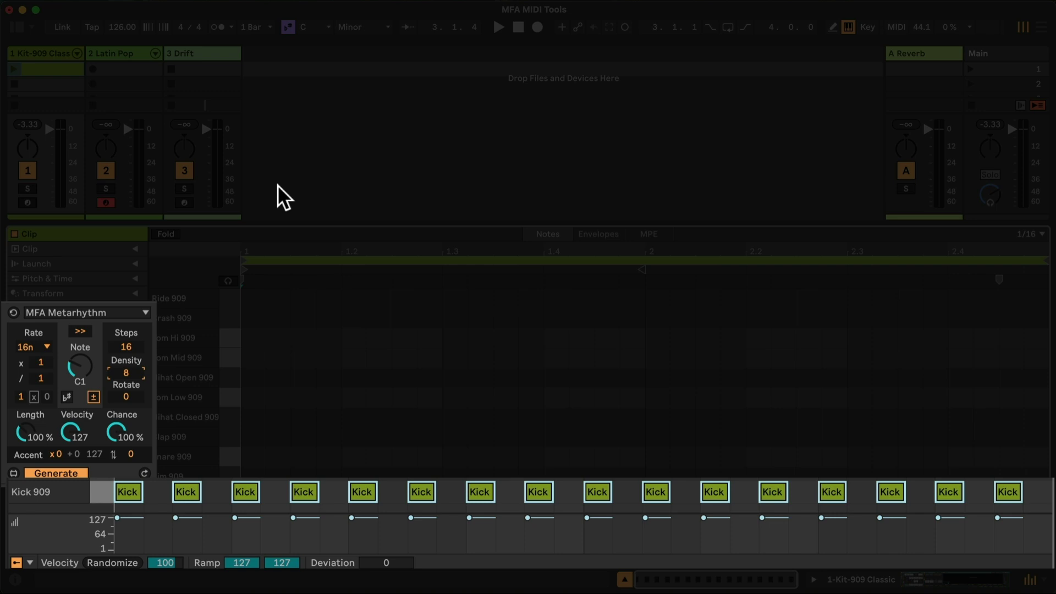
pyautogui.press('Down')
pyautogui.press('Down')
pyautogui.press('Down')
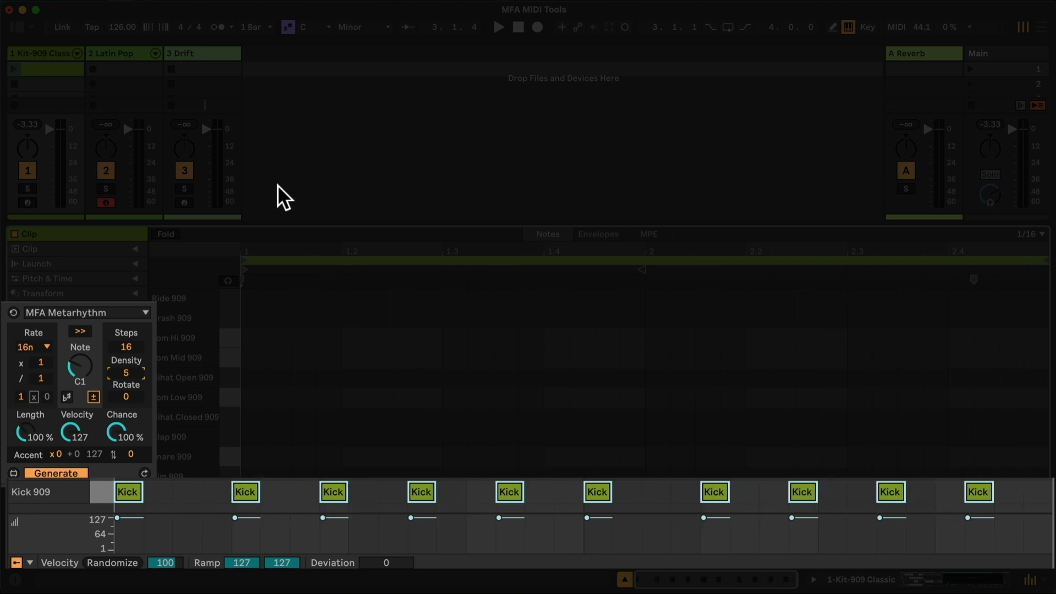
pyautogui.press('Down')
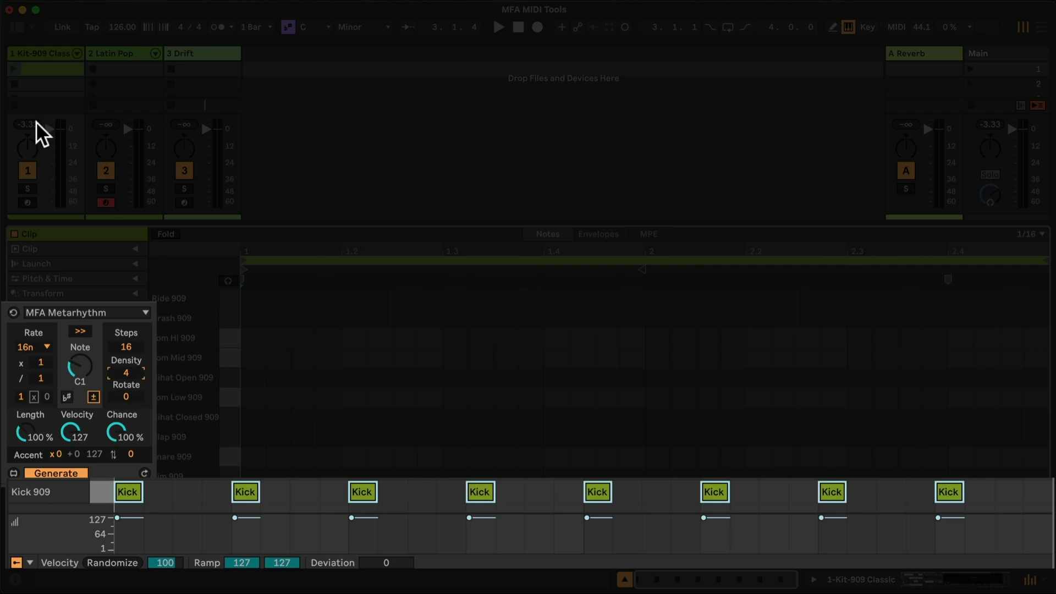
# - Launch the Kick 909 clip on track 1 and return to the clip editor with the insert mark at 1.1.1
pyautogui.click(13, 69)
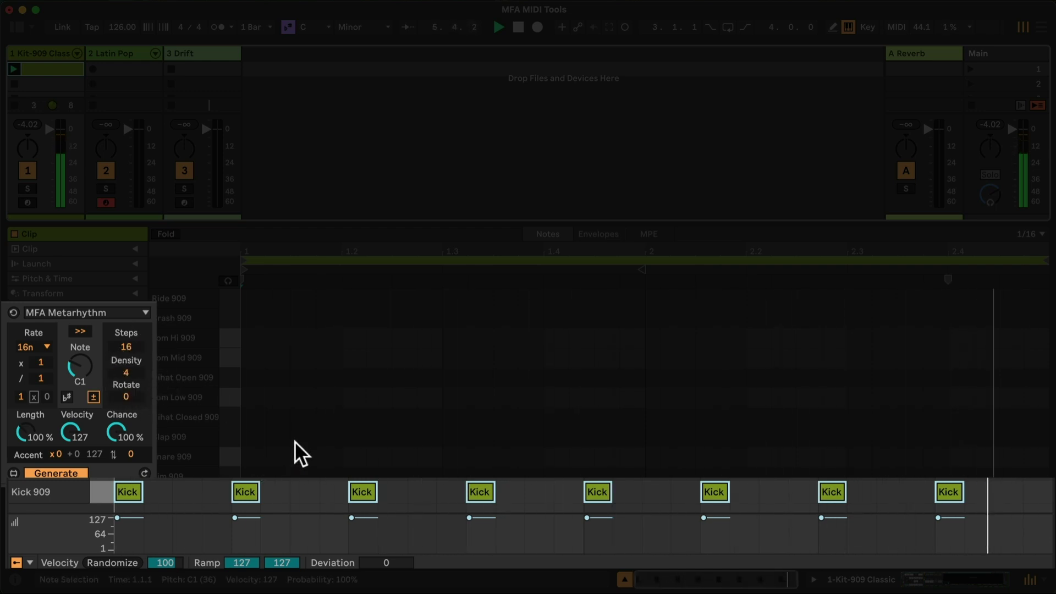
pyautogui.click(269, 417)
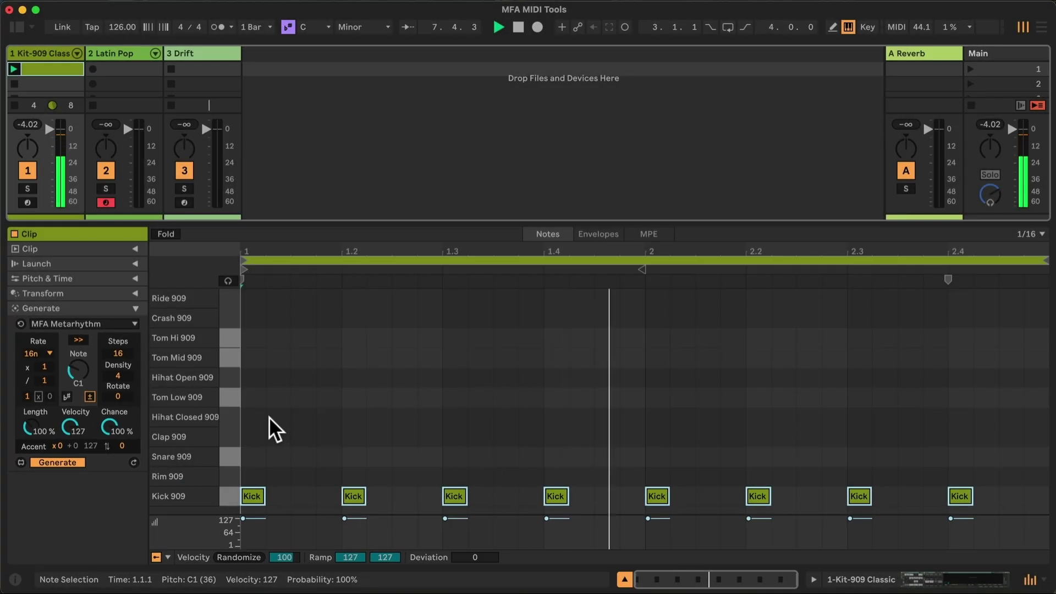
pyautogui.click(245, 385)
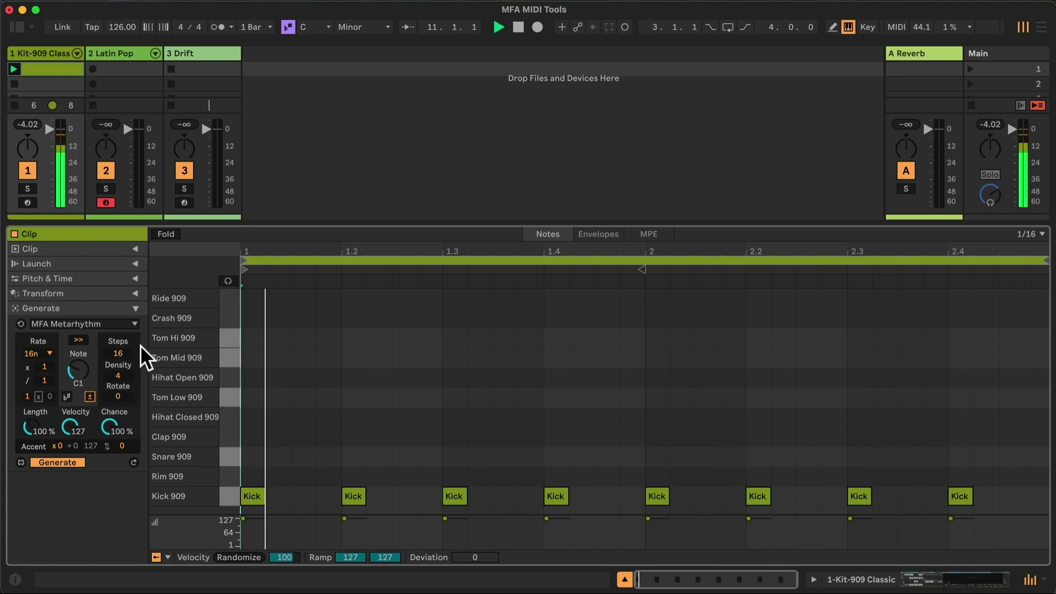
# - Change the generated note from C1 to the A1 tom and set Rotate to 2
pyautogui.click(77, 368)
pyautogui.moveTo(77, 368); pyautogui.dragTo(77, 348)
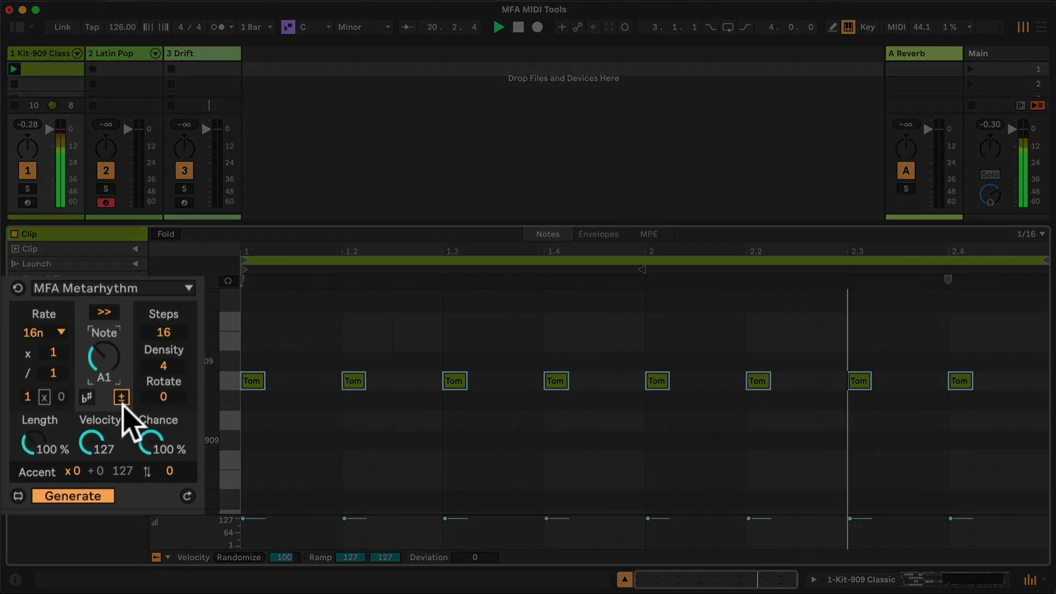
pyautogui.click(163, 391)
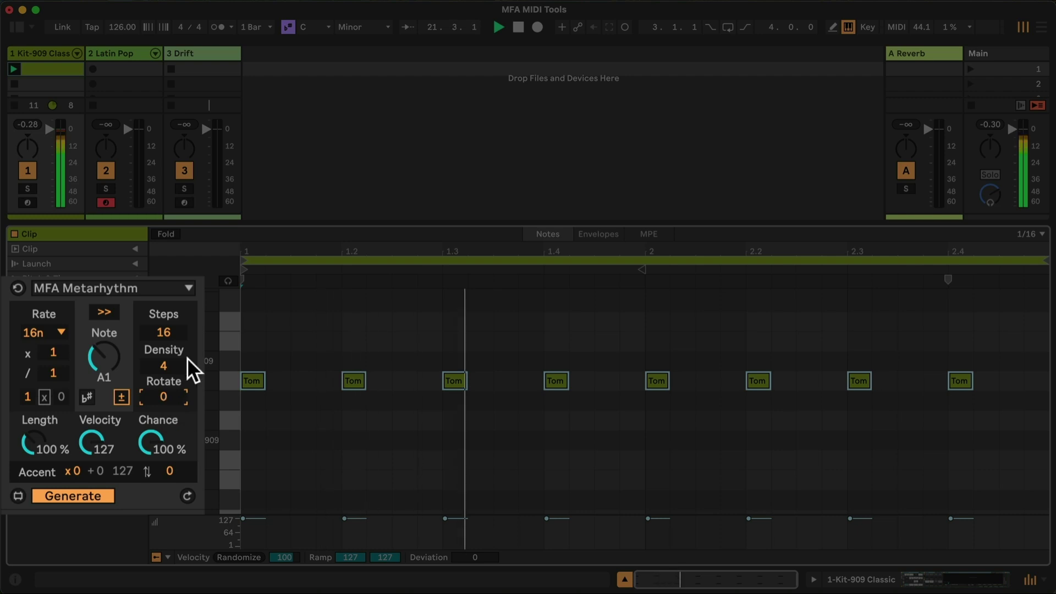
pyautogui.press('Up')
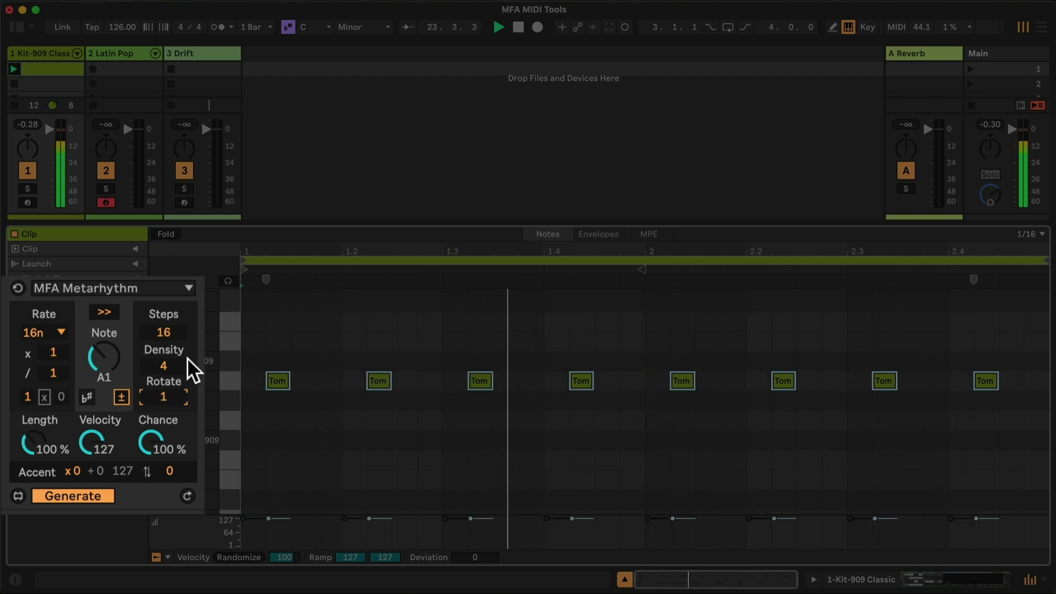
pyautogui.press('Up')
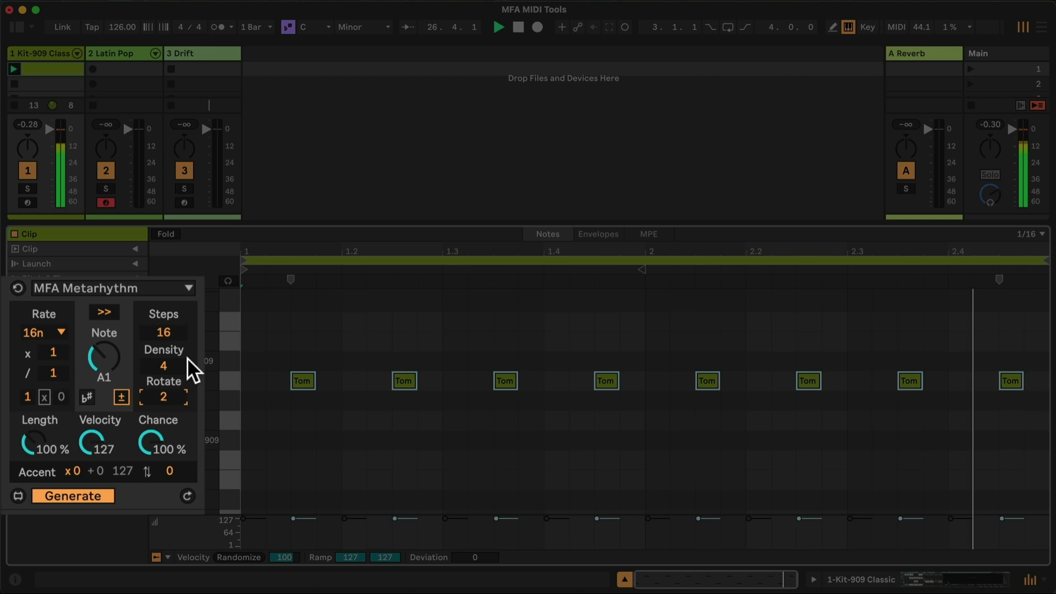
pyautogui.press('Up')
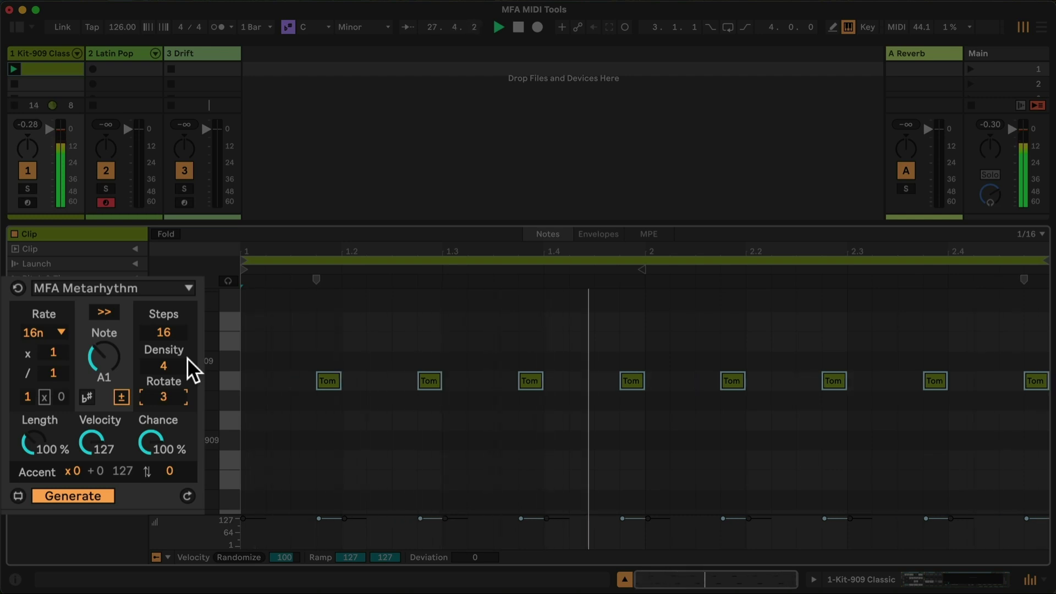
pyautogui.press('Down')
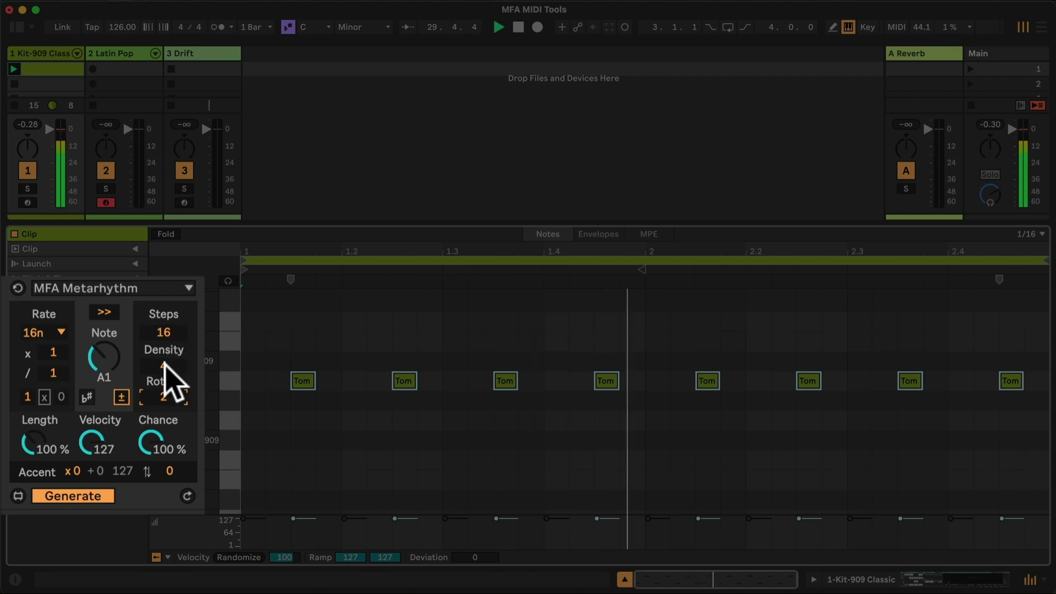
# - Raise Density from 4 to 5 for ten Tom hits, trying other Rotate values but keeping 2
pyautogui.click(164, 365)
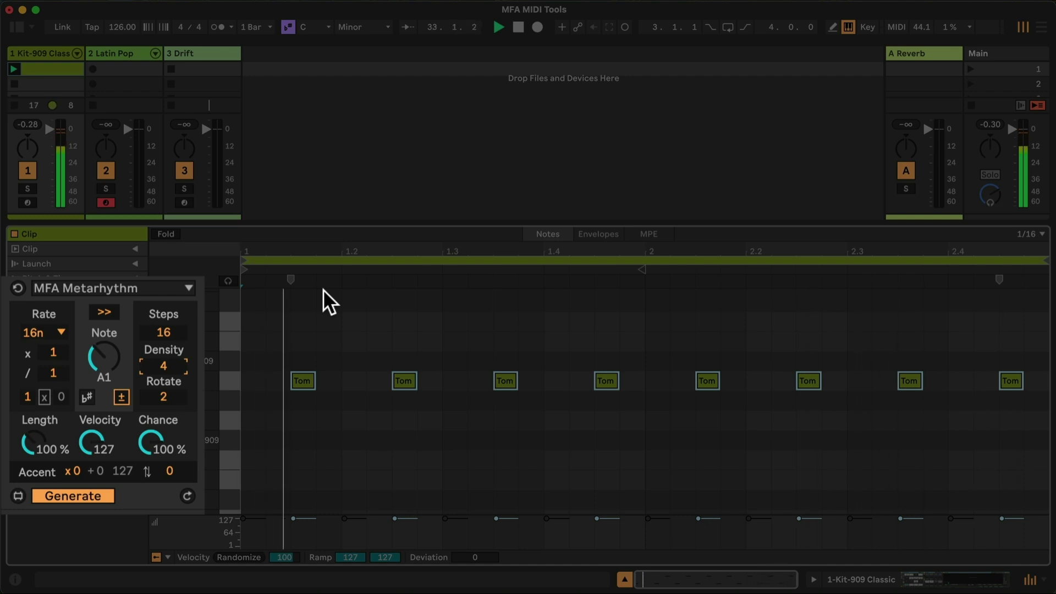
pyautogui.press('Up')
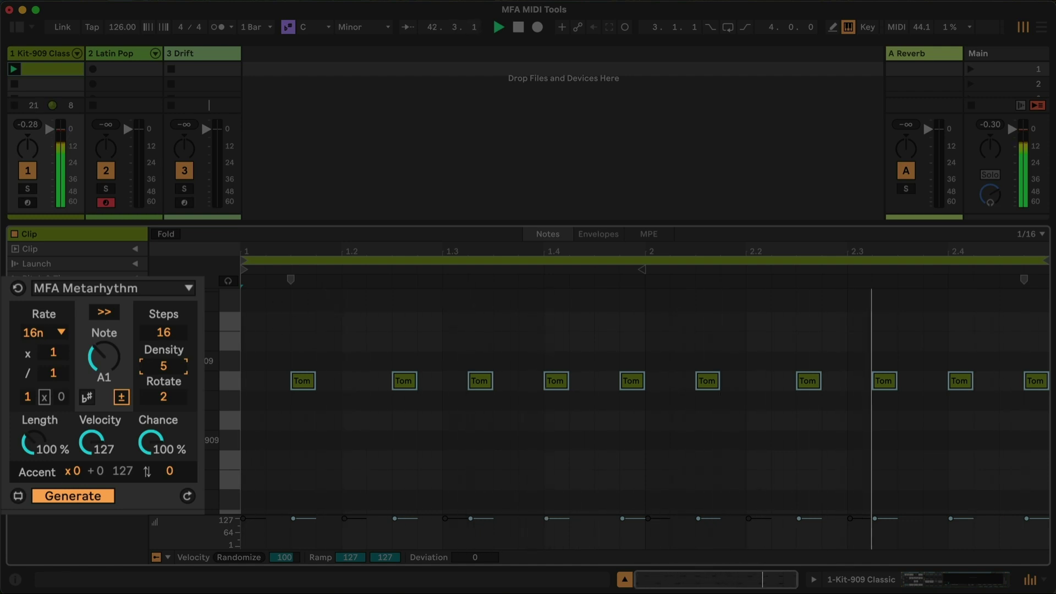
pyautogui.click(165, 397)
pyautogui.press('Down')
pyautogui.press('Down')
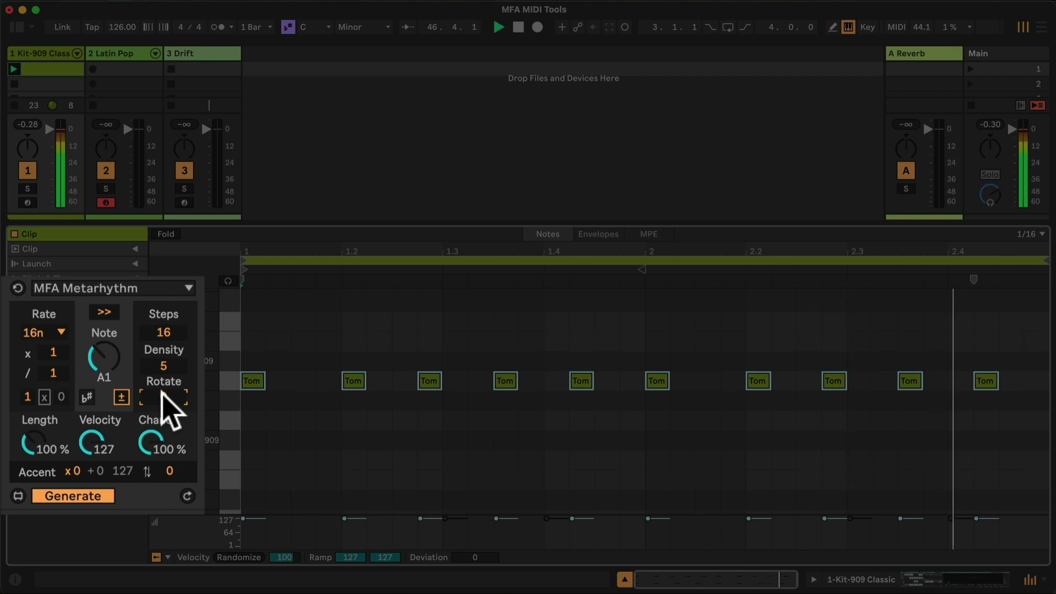
pyautogui.press('Up')
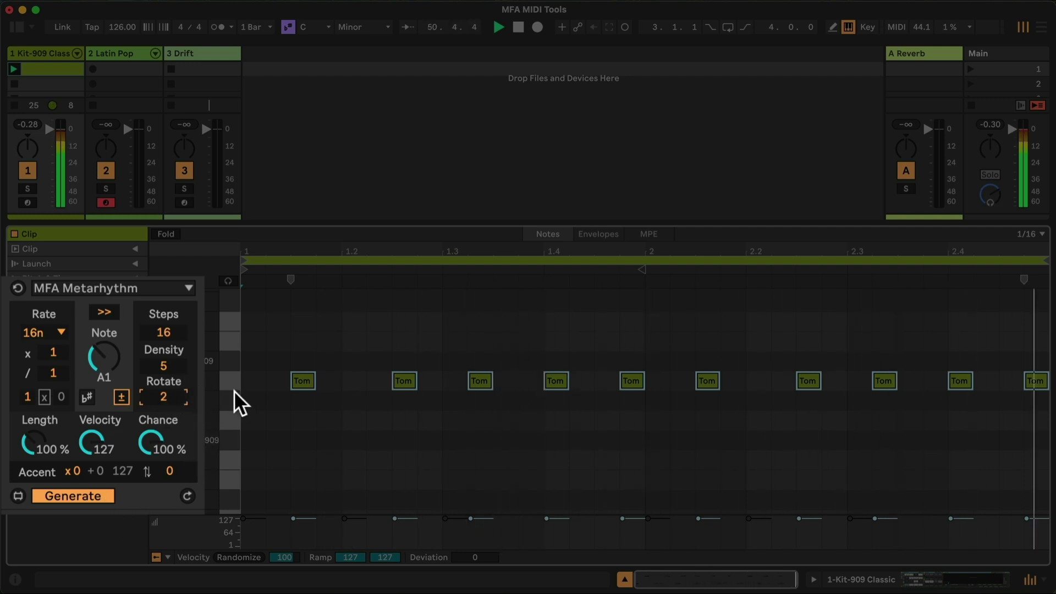
# - Deselect the Tom notes and raise the Note knob from A1 to B1
pyautogui.click(245, 375)
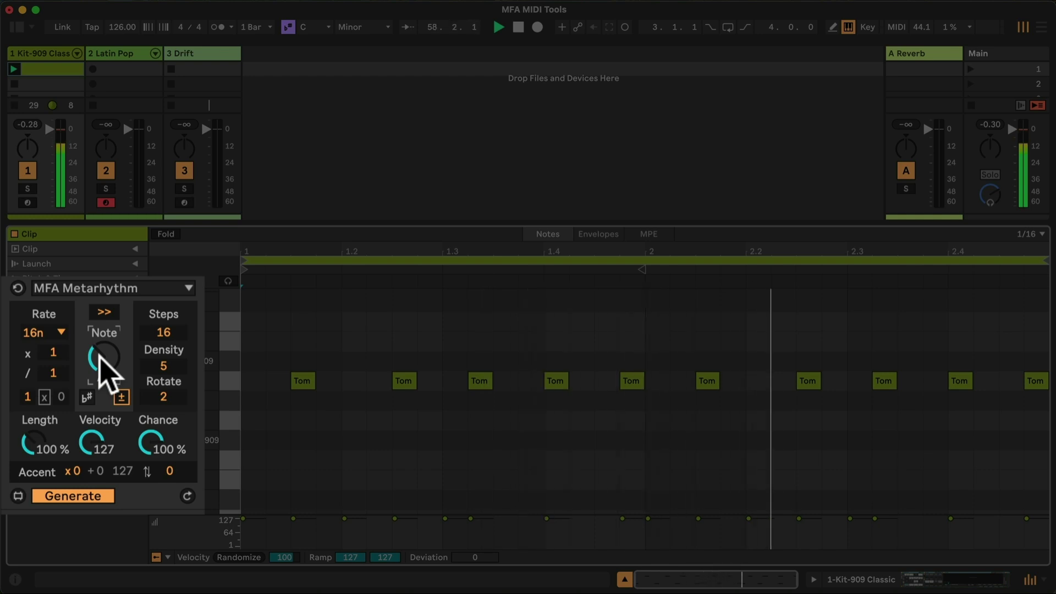
pyautogui.scroll(2, 103, 358)
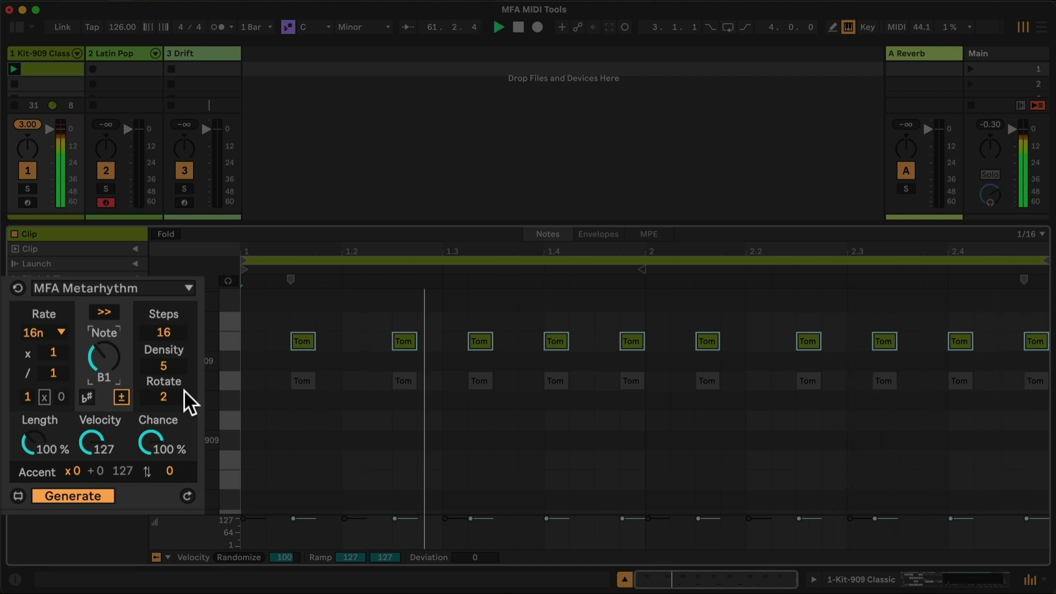
# - Regenerate the B1 Tom pattern, trying cycle values 2 and 1 and the mask toggle, settling on cycle 3
pyautogui.click(121, 396)
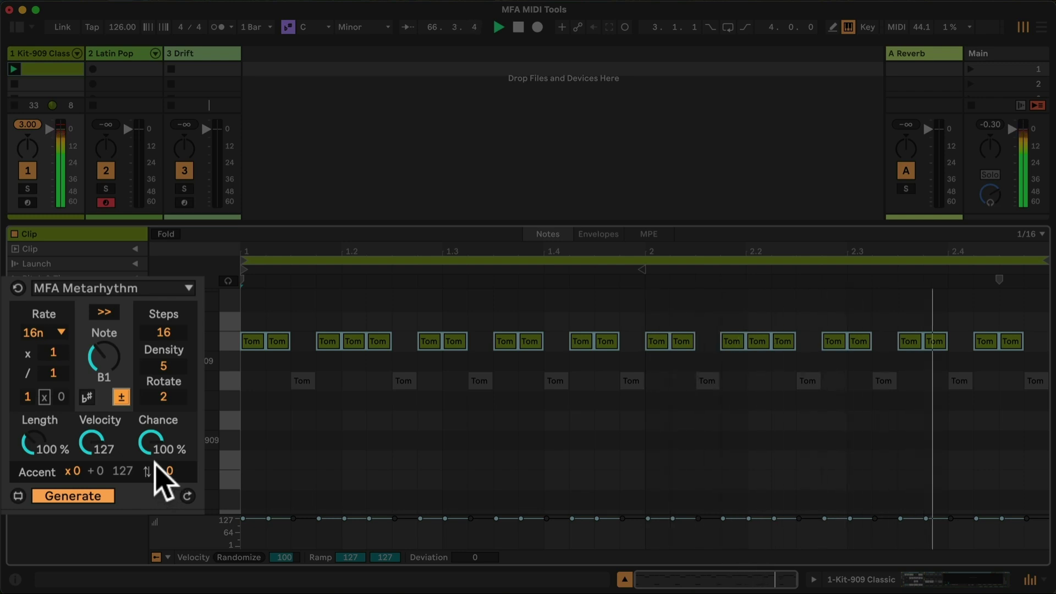
pyautogui.click(26, 398)
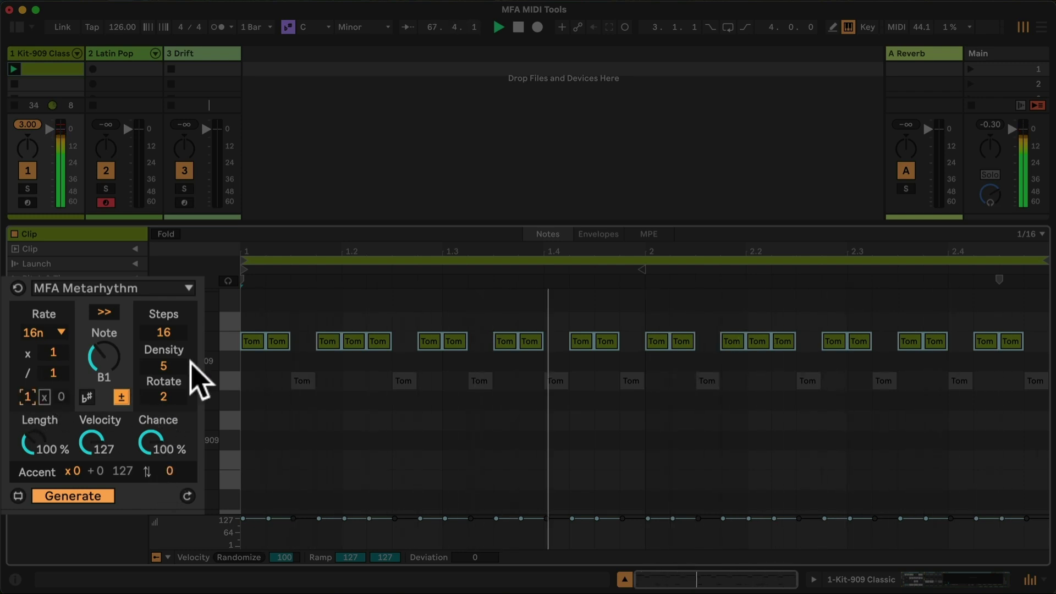
pyautogui.press('Up')
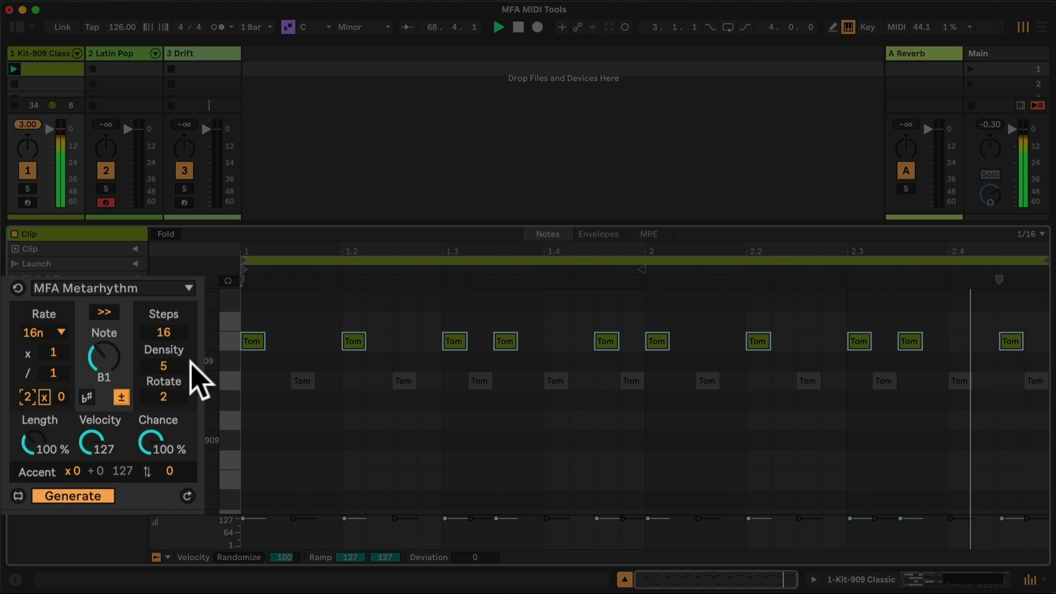
pyautogui.press('Up')
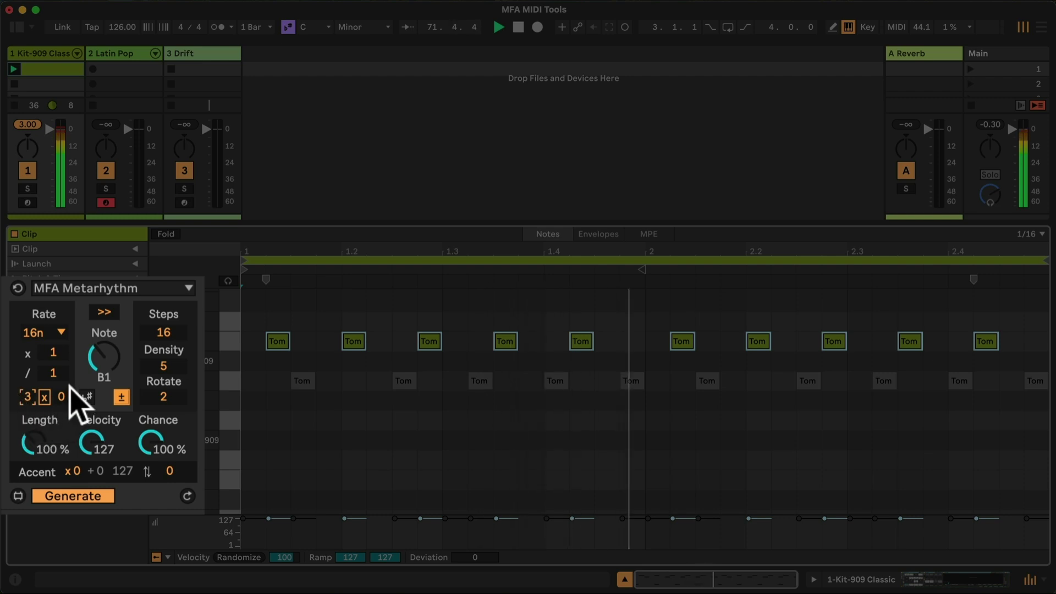
pyautogui.press('Down')
pyautogui.press('Down')
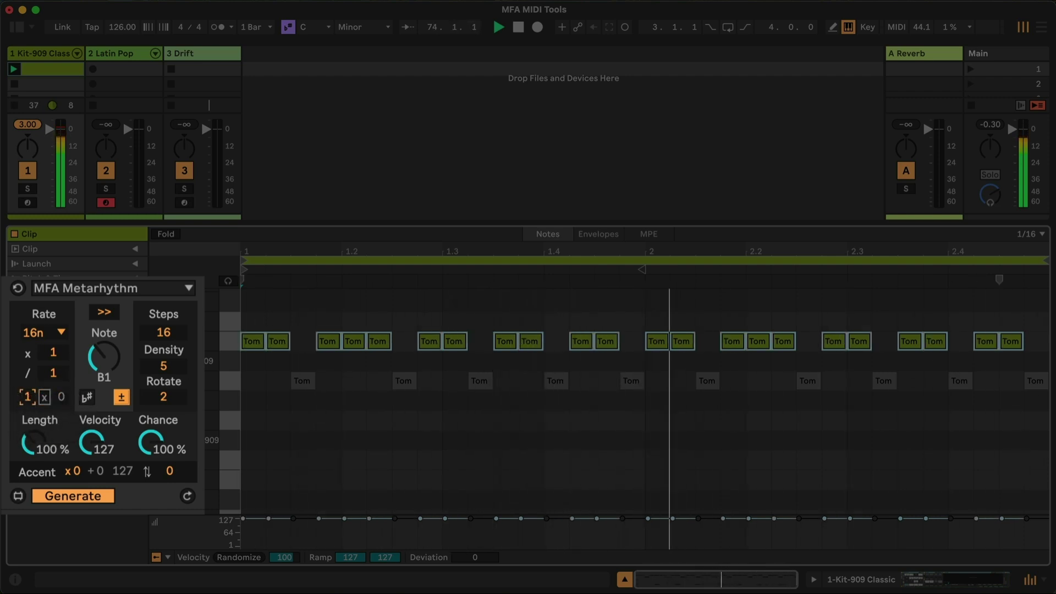
pyautogui.click(26, 395)
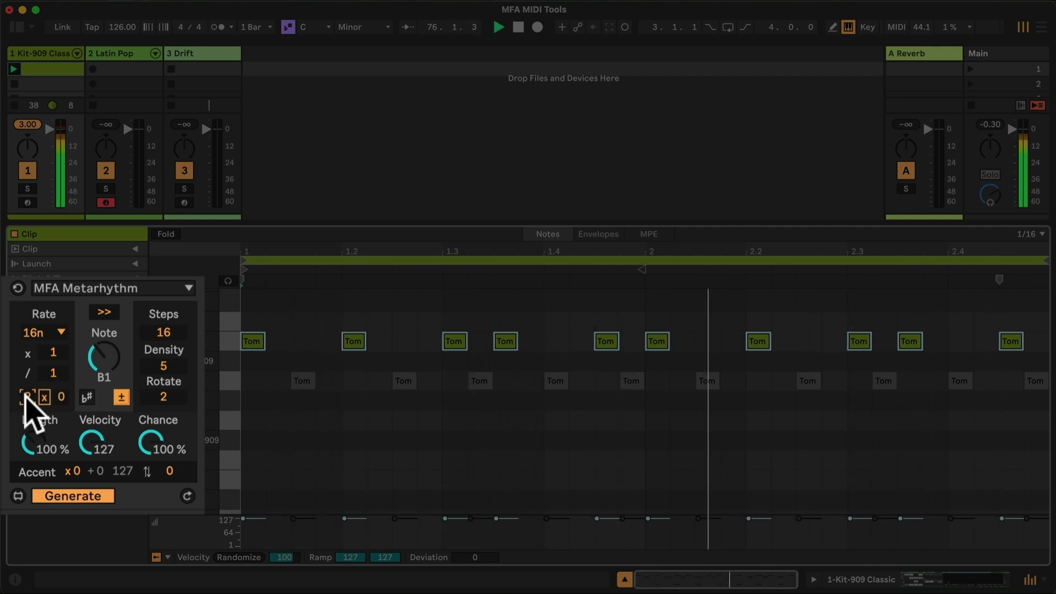
pyautogui.click(26, 395)
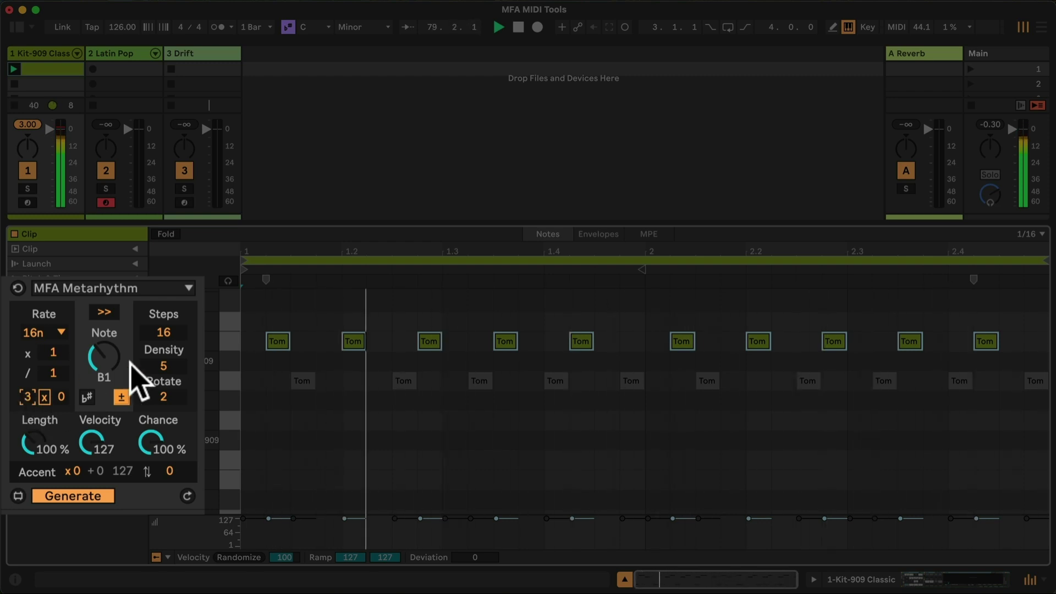
# - Drop Metarhythm's Velocity to 103, Accent deviation to -42 and Chance to 67%
pyautogui.moveTo(94, 440); pyautogui.dragTo(95, 479)
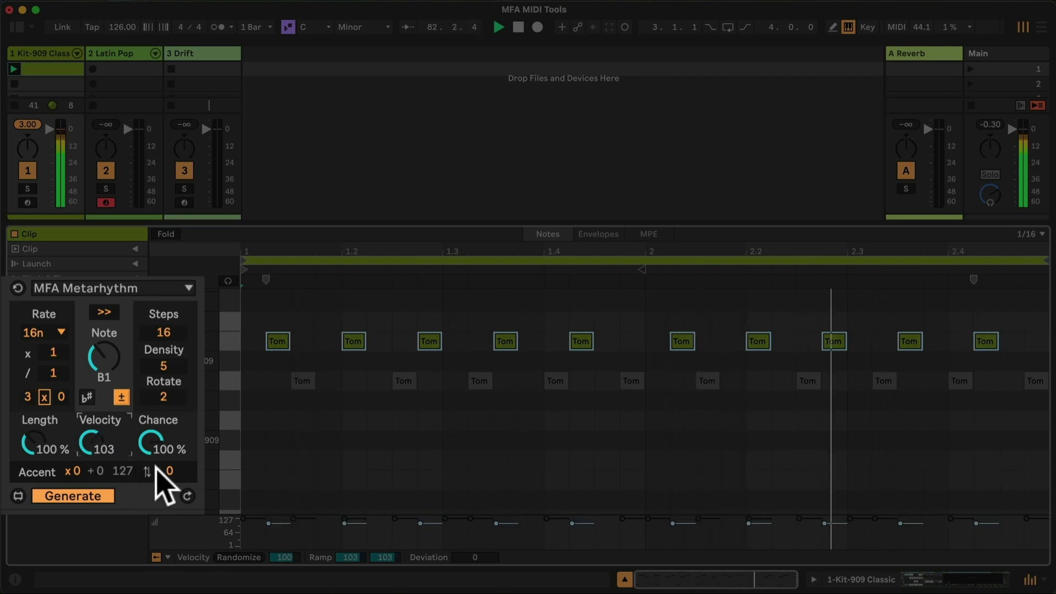
pyautogui.moveTo(171, 468); pyautogui.dragTo(171, 490)
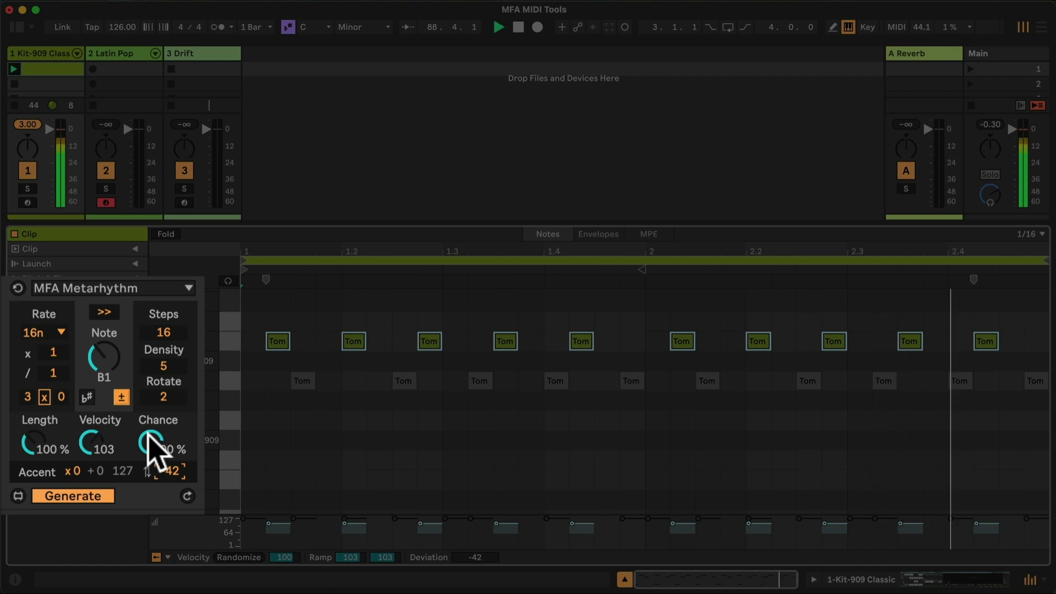
pyautogui.moveTo(148, 440); pyautogui.dragTo(148, 448)
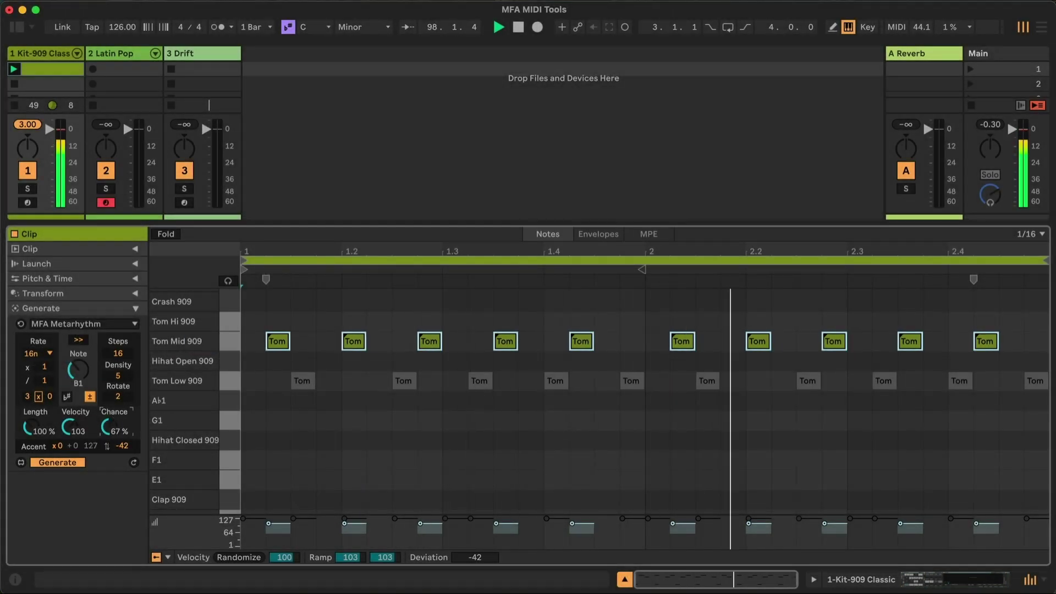
# - Add the Chance lane below velocity and confirm the first Tom note's 59% probability
pyautogui.click(166, 555)
pyautogui.click(190, 587)
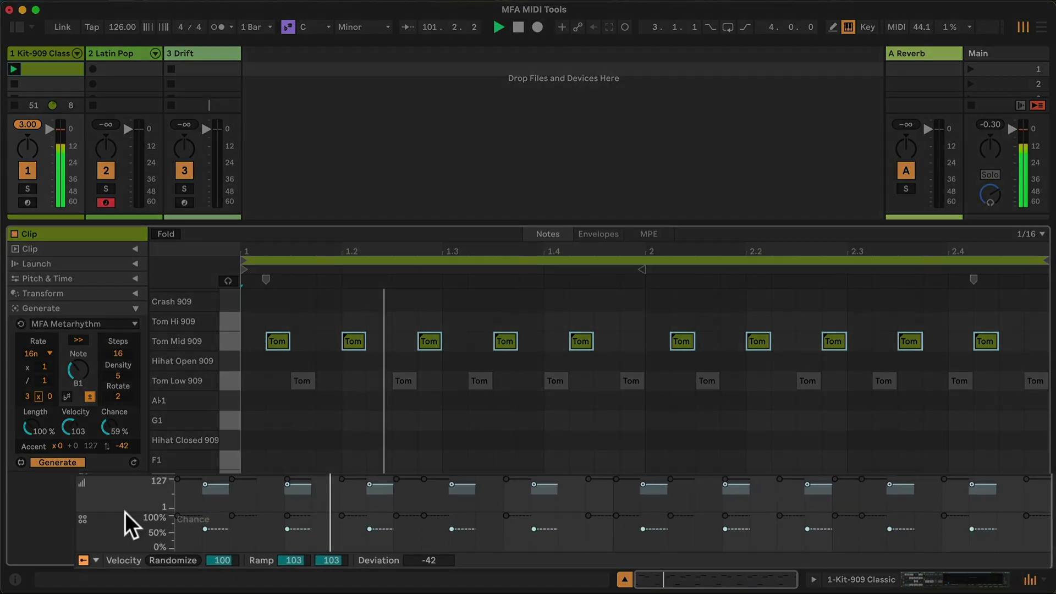
pyautogui.click(271, 537)
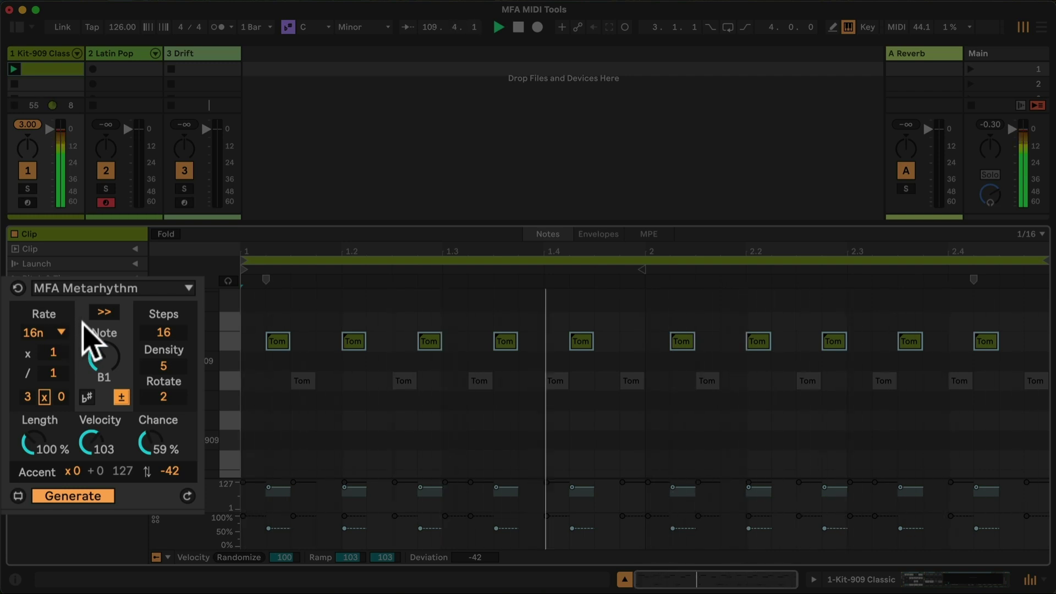
# - Deselect the clip notes and move the Metarhythm note from B1 to C#1 for the Rim
pyautogui.scroll(-2, 267, 370)
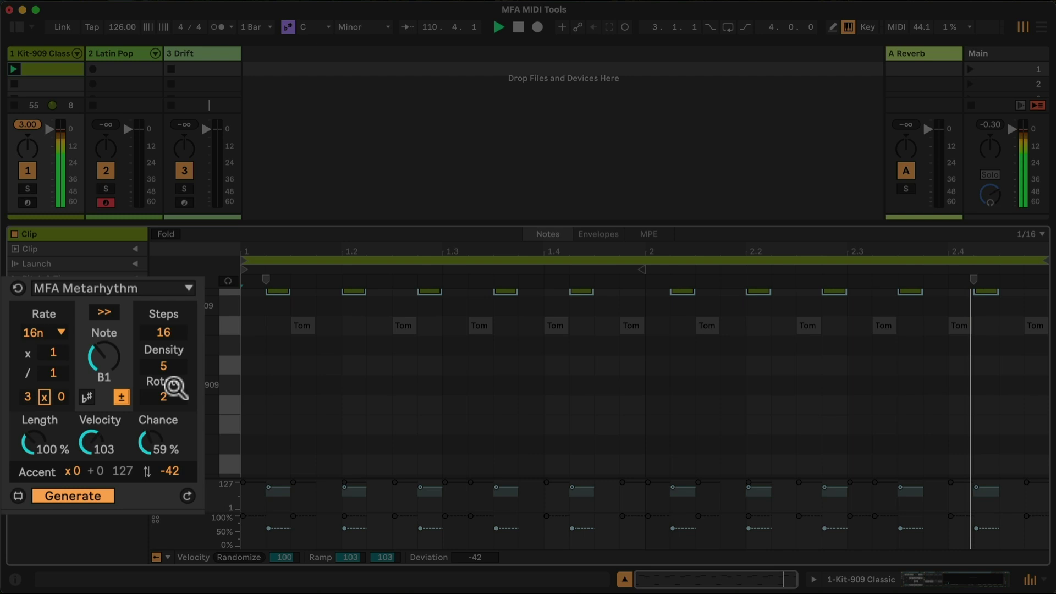
pyautogui.click(244, 363)
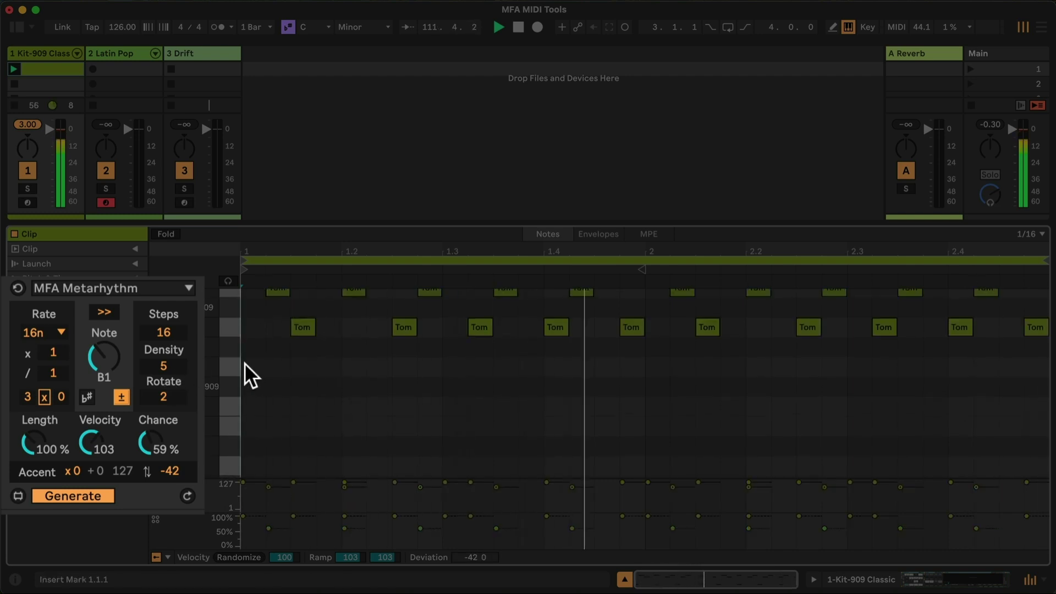
pyautogui.scroll(-2, 184, 419)
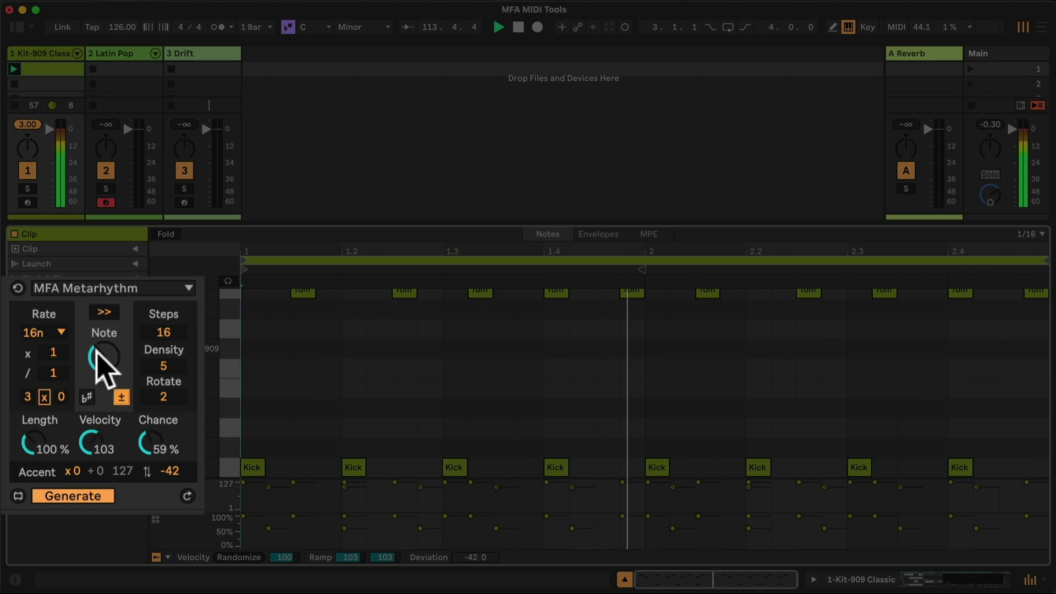
pyautogui.moveTo(103, 360); pyautogui.dragTo(102, 358)
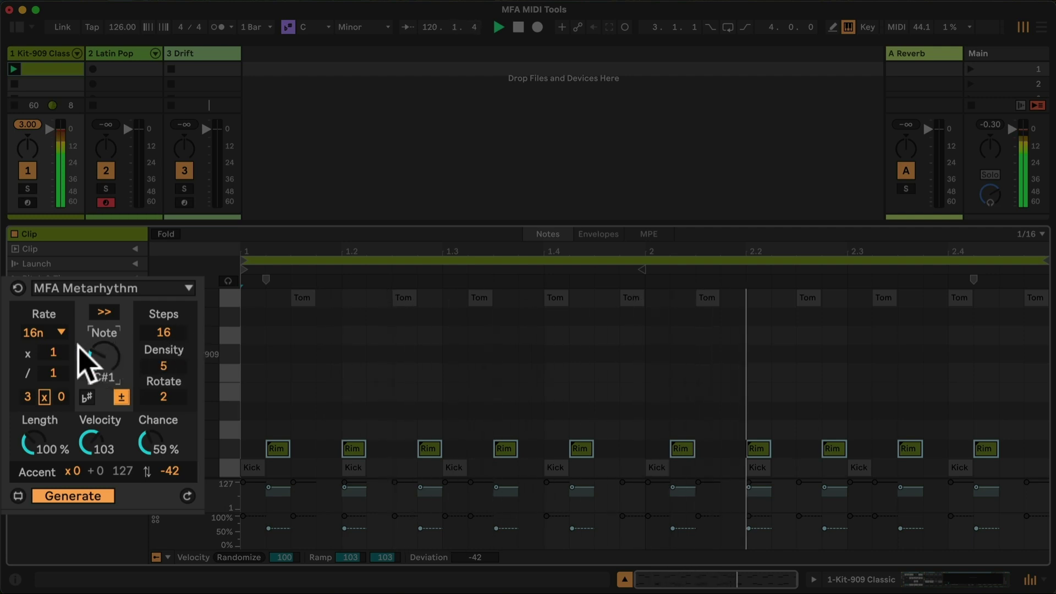
# - Set the Rim rate to 16n multiplied by 2 and divided by 3, with cycle 1
pyautogui.click(52, 352)
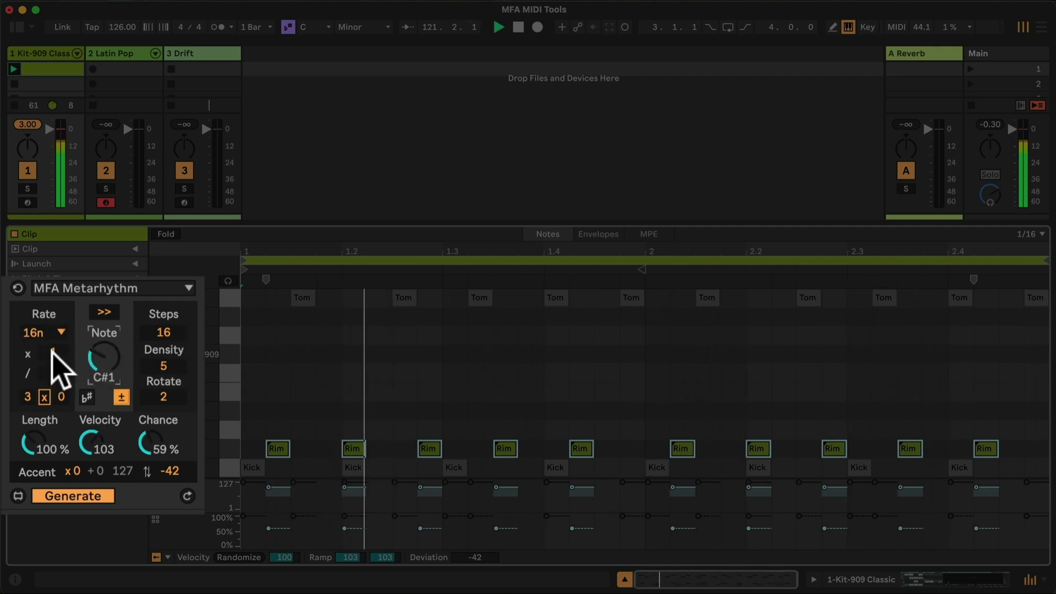
pyautogui.press('Up')
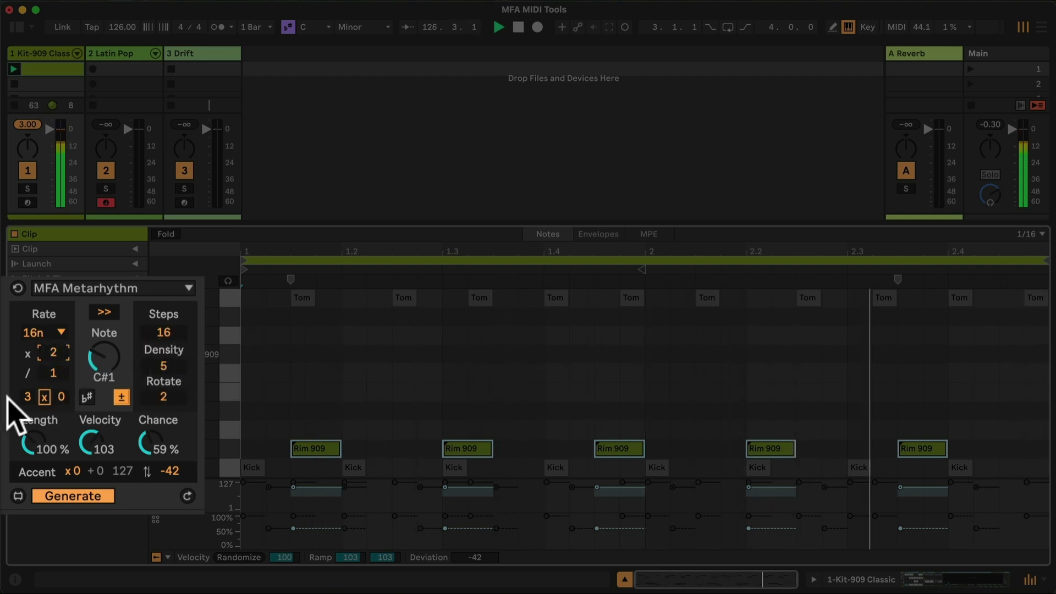
pyautogui.click(27, 395)
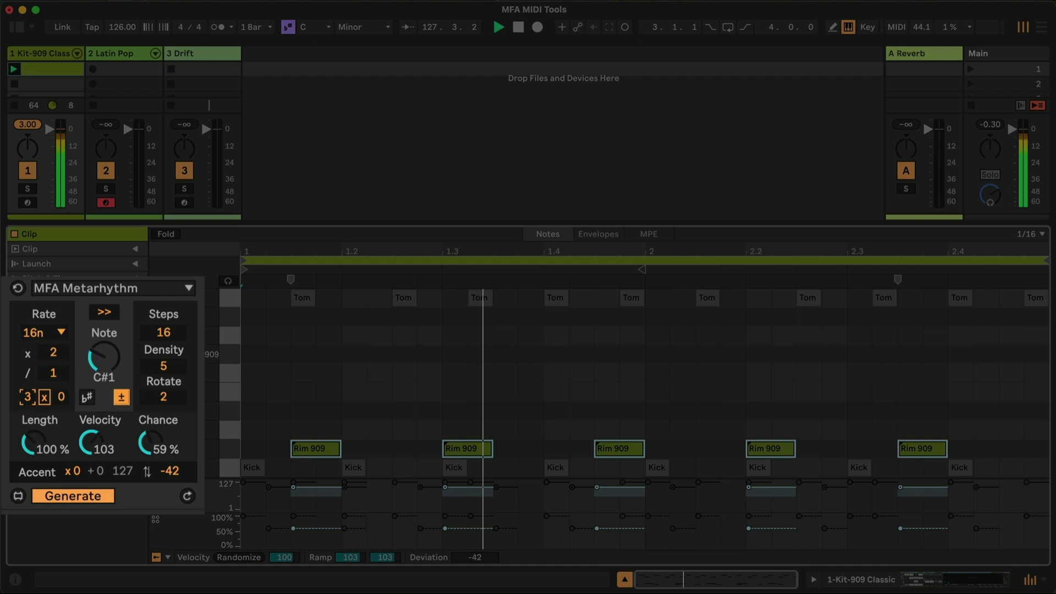
pyautogui.moveTo(27, 395); pyautogui.dragTo(27, 412)
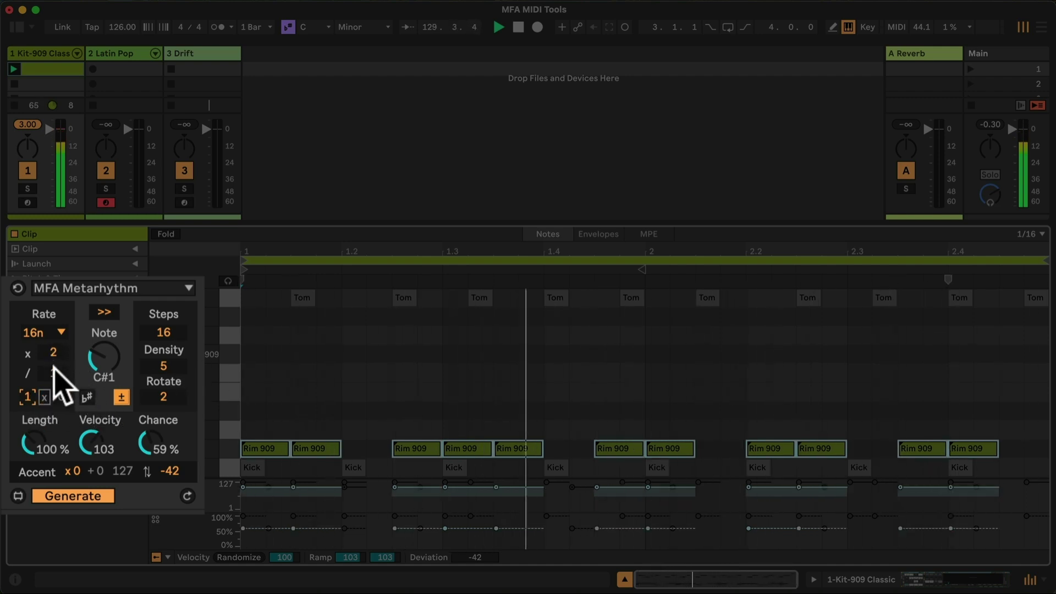
pyautogui.moveTo(55, 374); pyautogui.dragTo(51, 377)
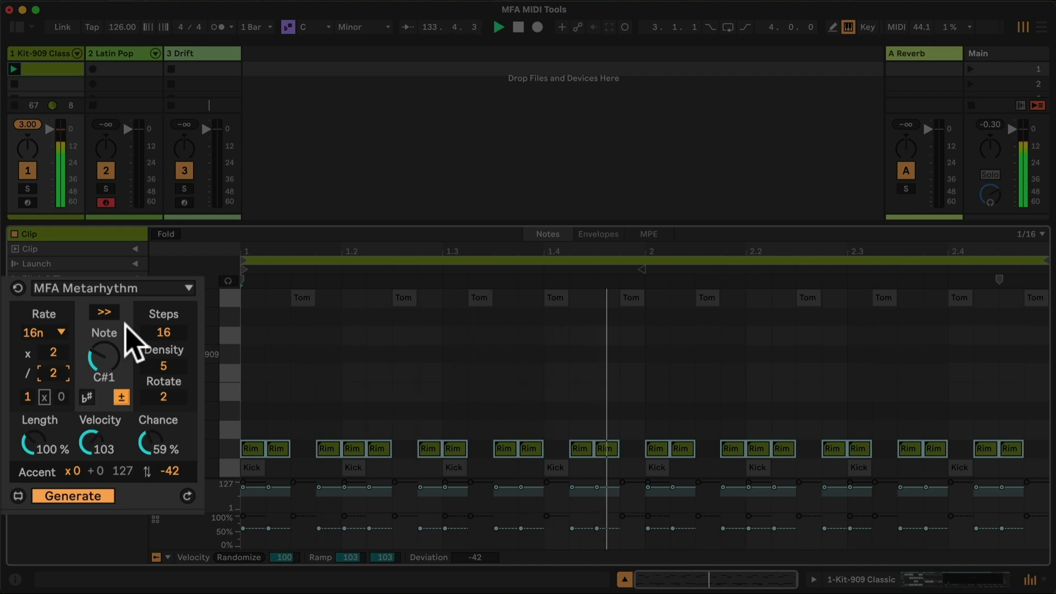
pyautogui.press('Up')
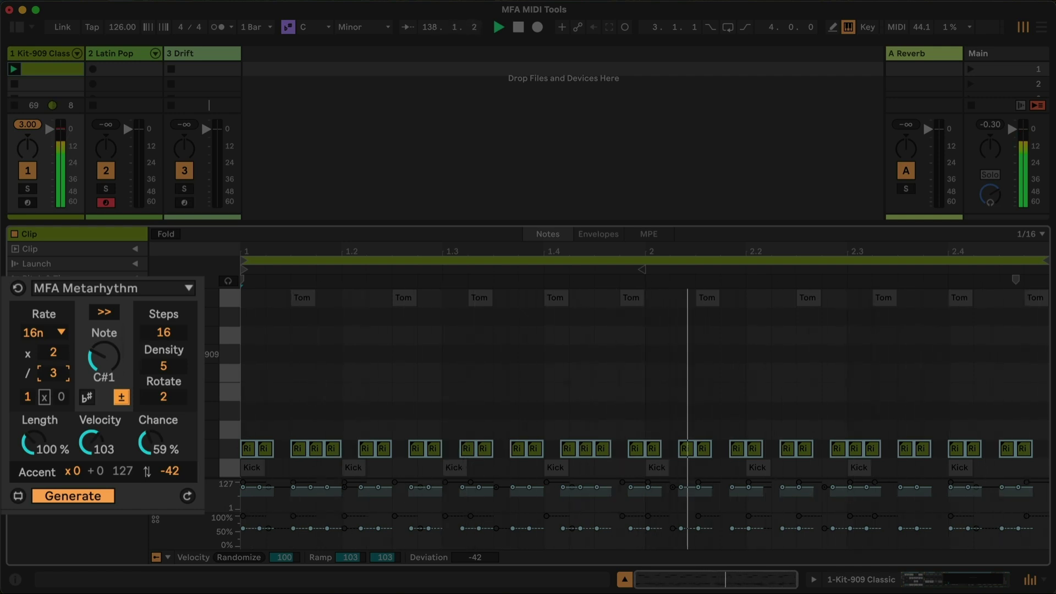
# - Reset the rate divisor to 1 and switch the Metarhythm rate to 4n
pyautogui.click(52, 331)
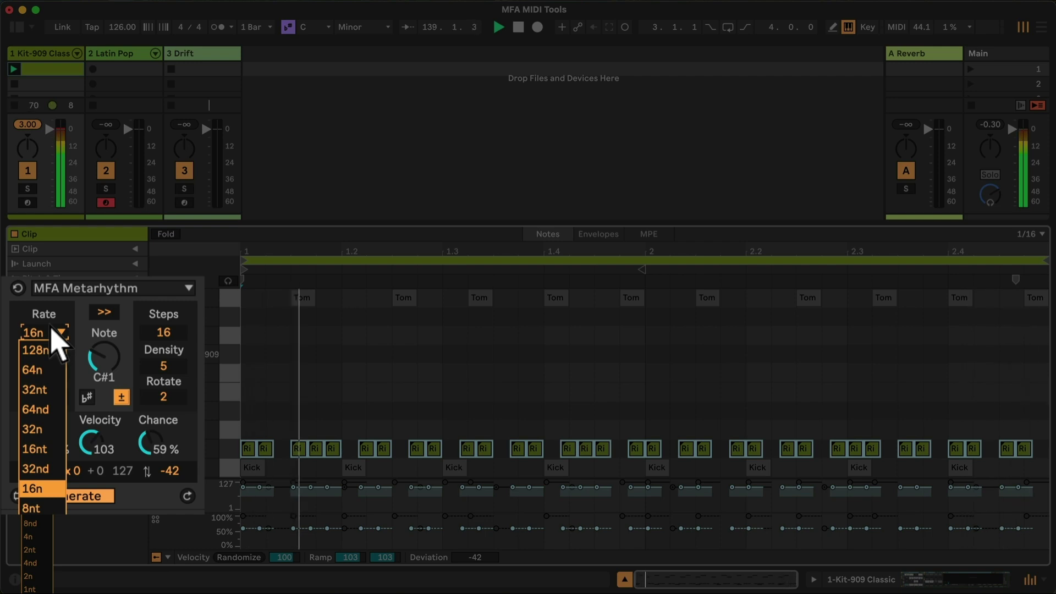
pyautogui.click(54, 331)
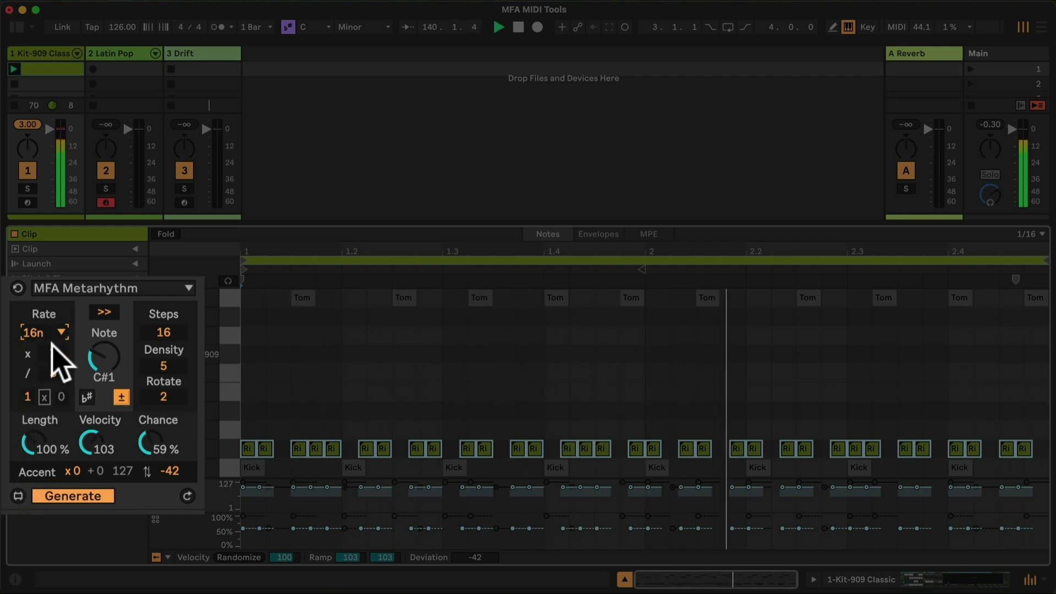
pyautogui.moveTo(52, 364); pyautogui.dragTo(52, 371)
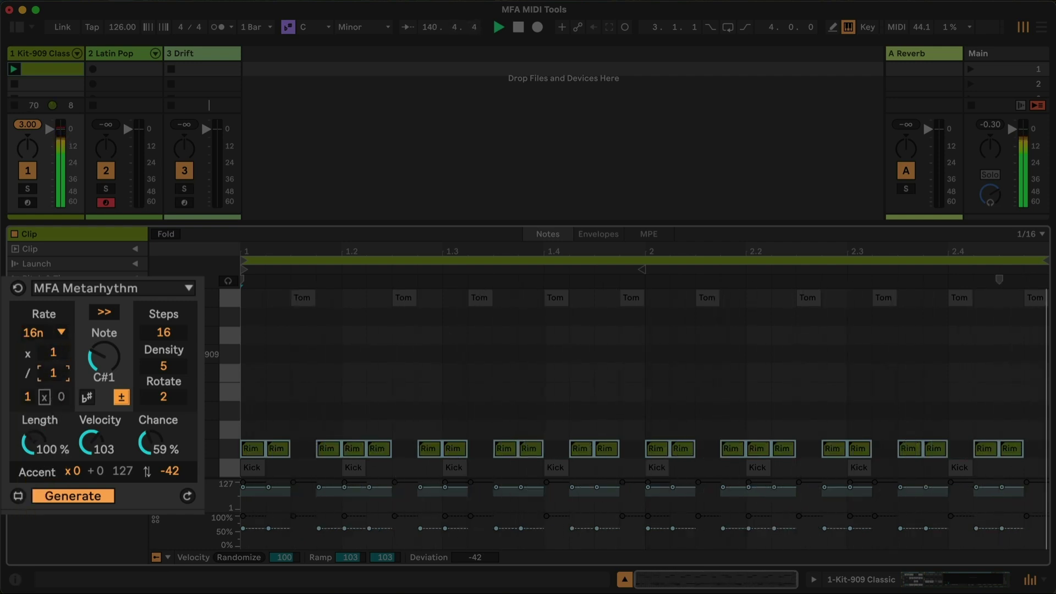
pyautogui.click(55, 332)
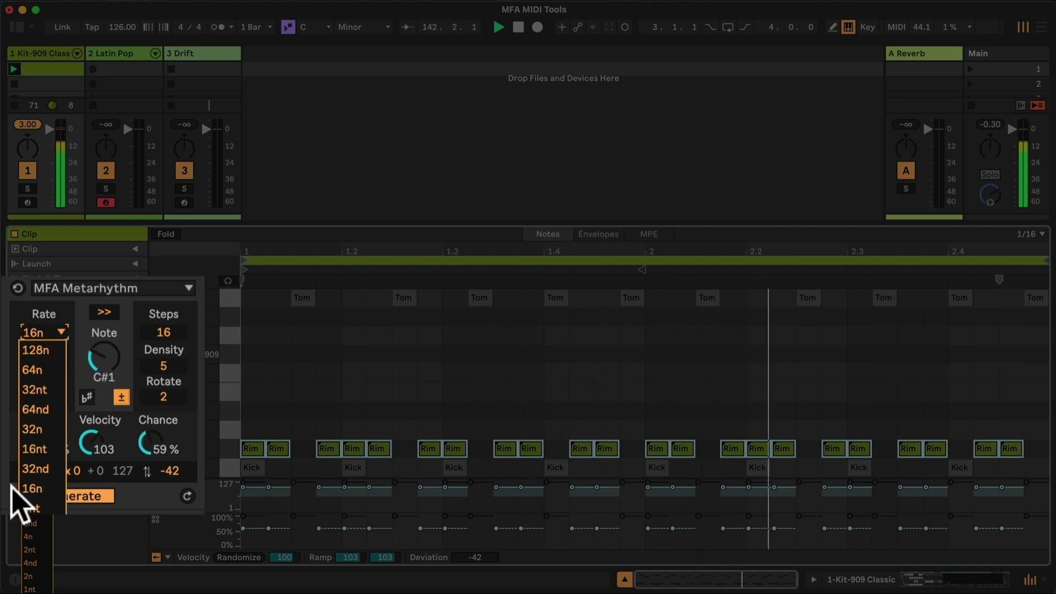
pyautogui.click(35, 536)
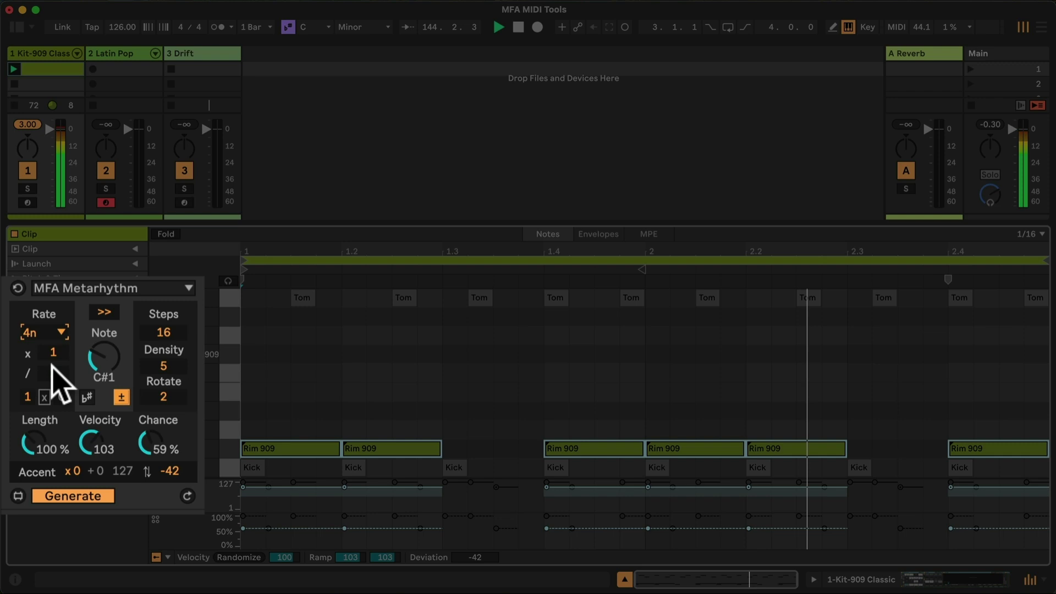
# - Try a quintuplet rate divisor of 5, then return it to 1
pyautogui.moveTo(53, 371); pyautogui.dragTo(110, 329)
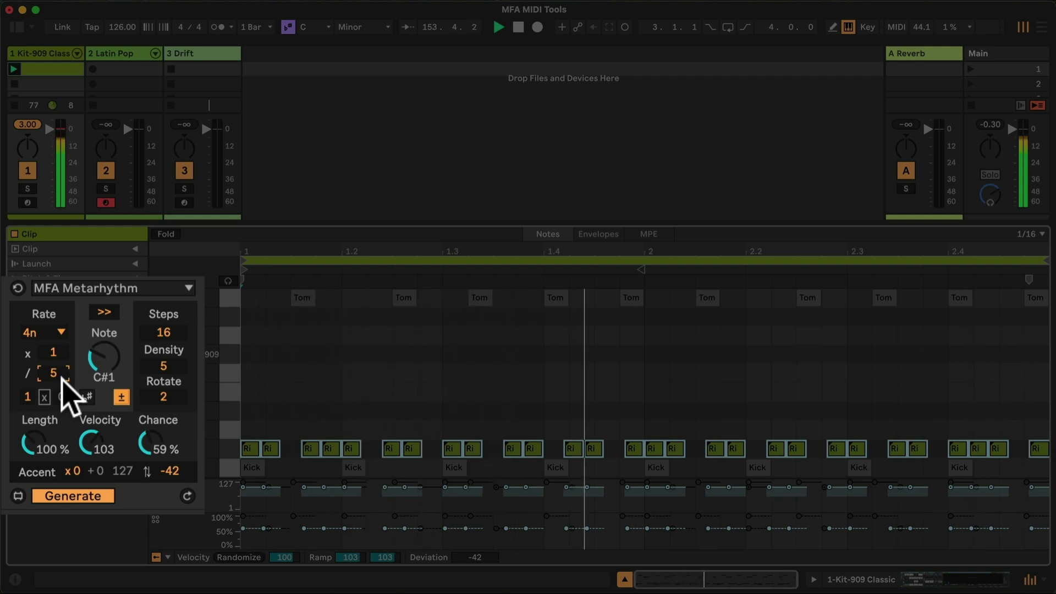
pyautogui.moveTo(61, 380); pyautogui.dragTo(54, 368)
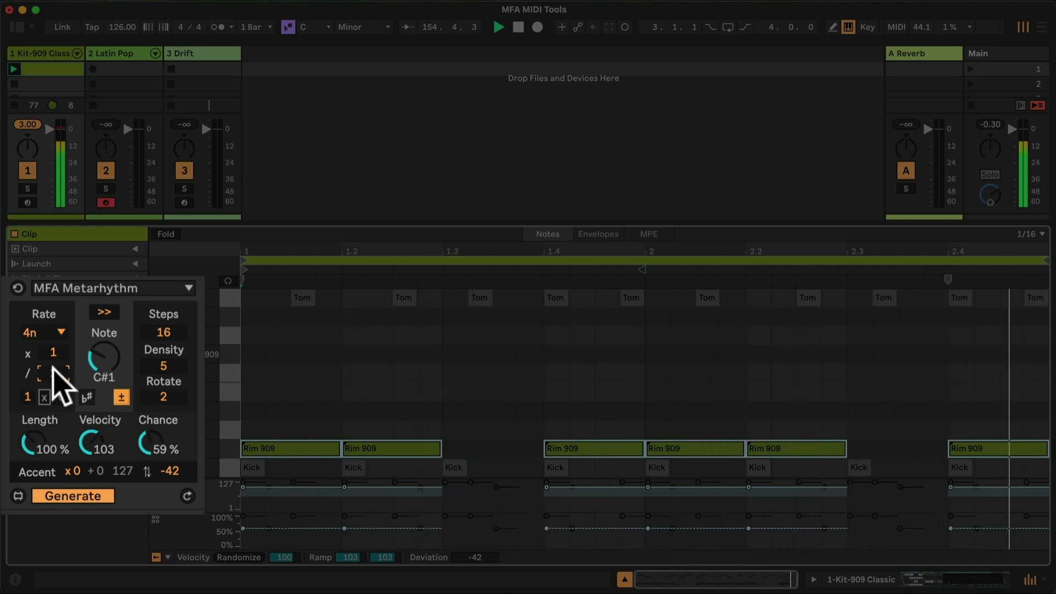
pyautogui.click(54, 333)
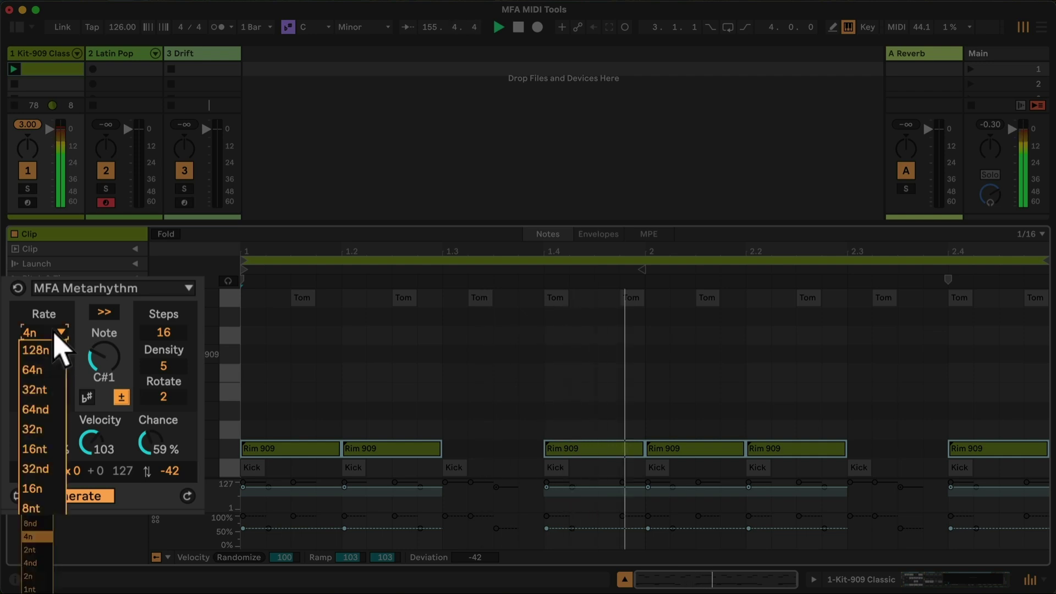
# - Return the rate to 16n and lengthen the pattern to 32 steps
pyautogui.click(33, 490)
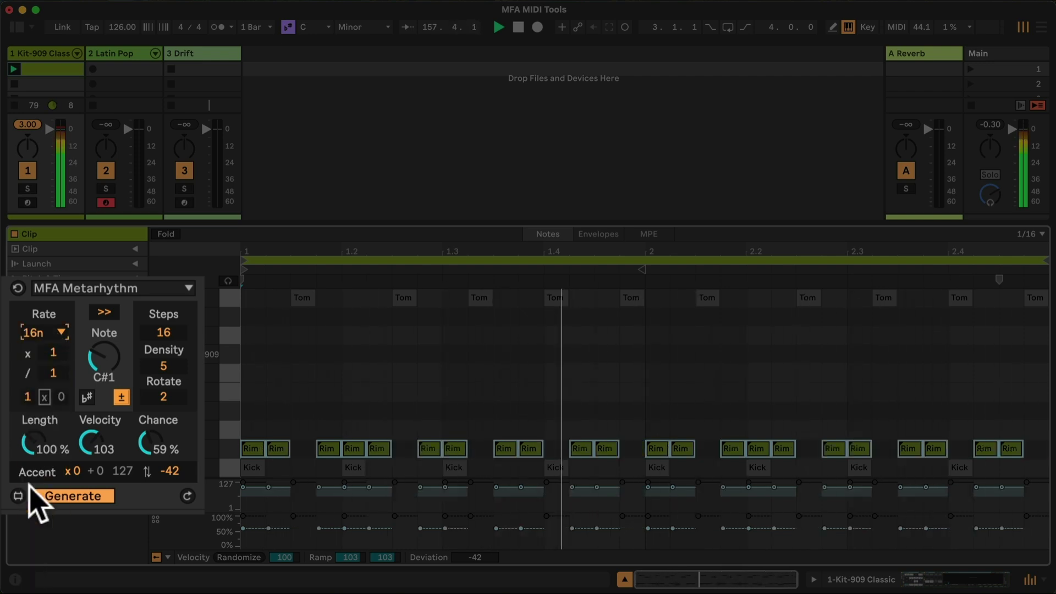
pyautogui.click(161, 332)
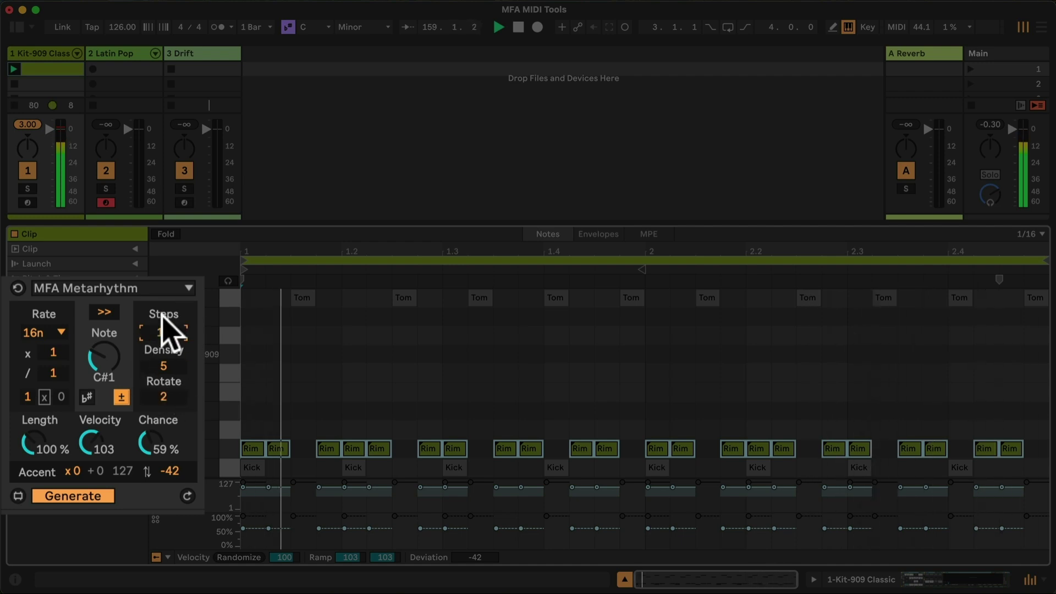
pyautogui.moveTo(165, 344); pyautogui.dragTo(165, 300)
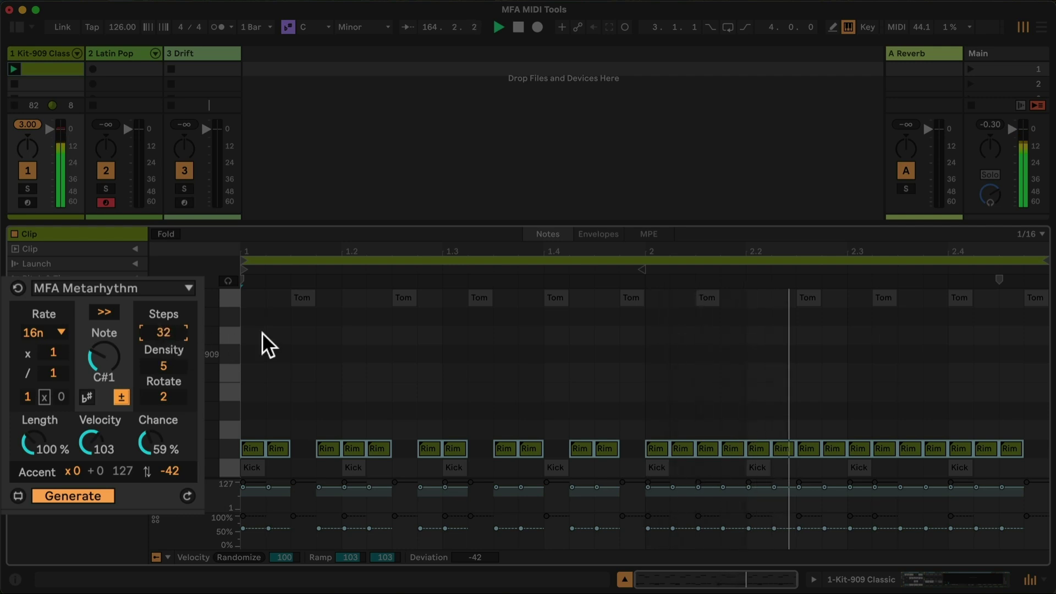
# - Try a 32n rate with 64 then 16 steps, then settle on 16n with 26 steps
pyautogui.click(36, 333)
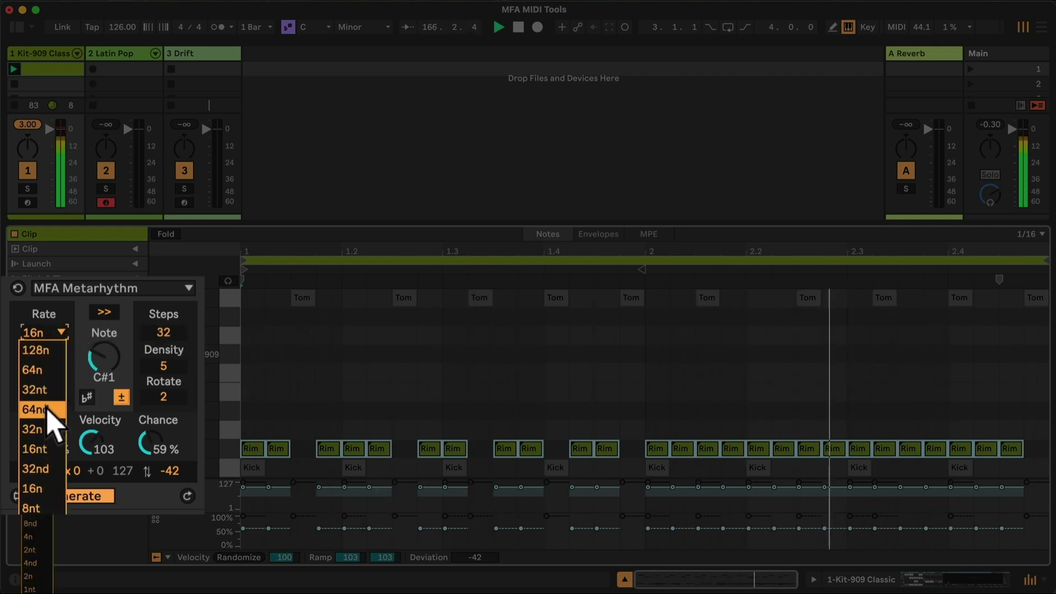
pyautogui.click(57, 429)
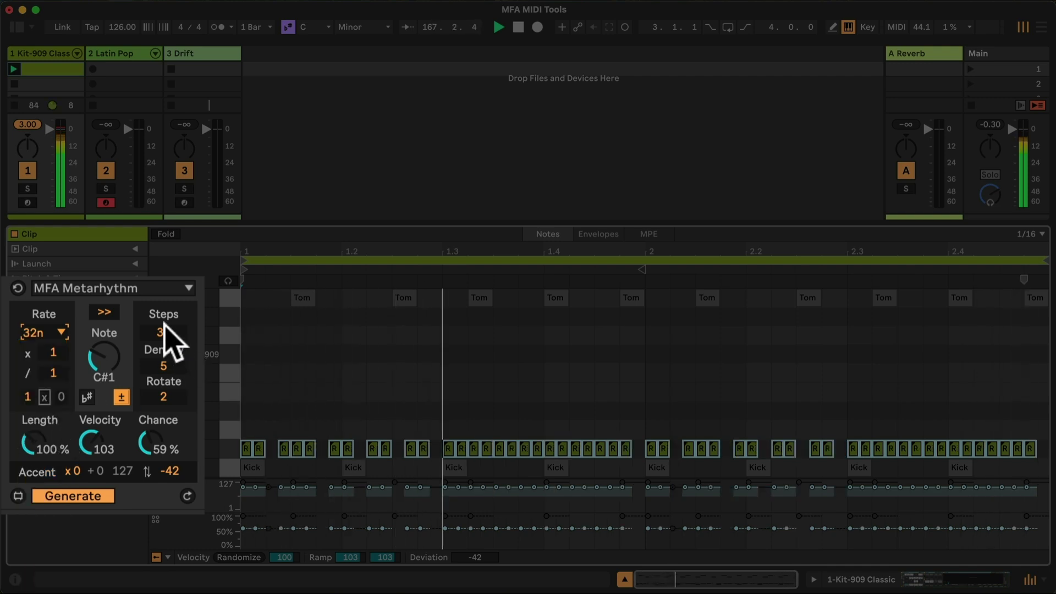
pyautogui.moveTo(165, 332); pyautogui.dragTo(165, 308)
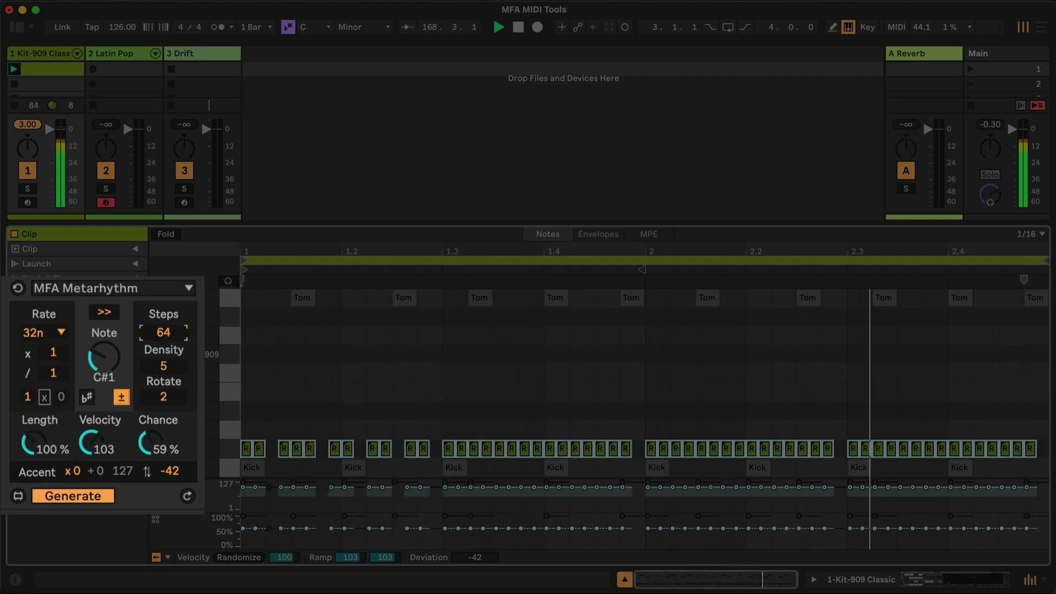
pyautogui.moveTo(163, 333); pyautogui.dragTo(172, 337)
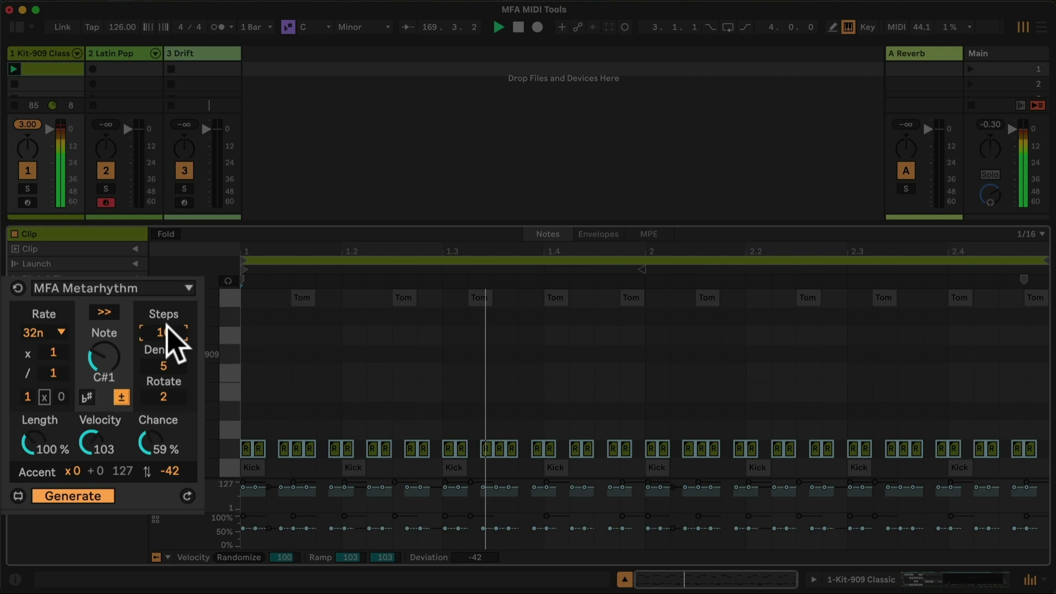
pyautogui.click(46, 328)
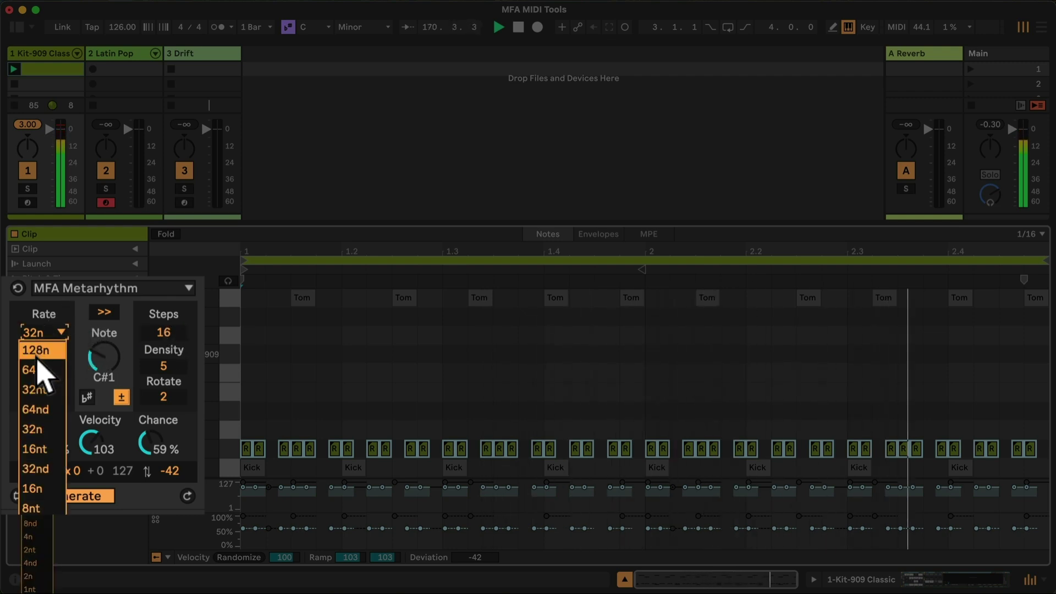
pyautogui.click(41, 489)
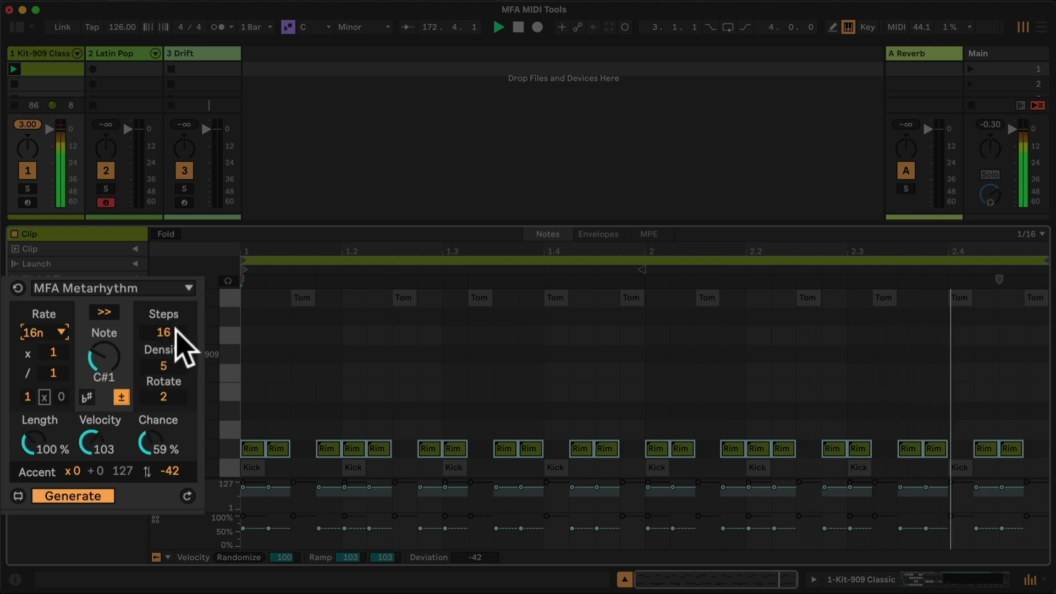
pyautogui.moveTo(165, 332)
pyautogui.mouseDown()
pyautogui.moveTo(165, 314)
pyautogui.moveTo(165, 325)
pyautogui.mouseUp()
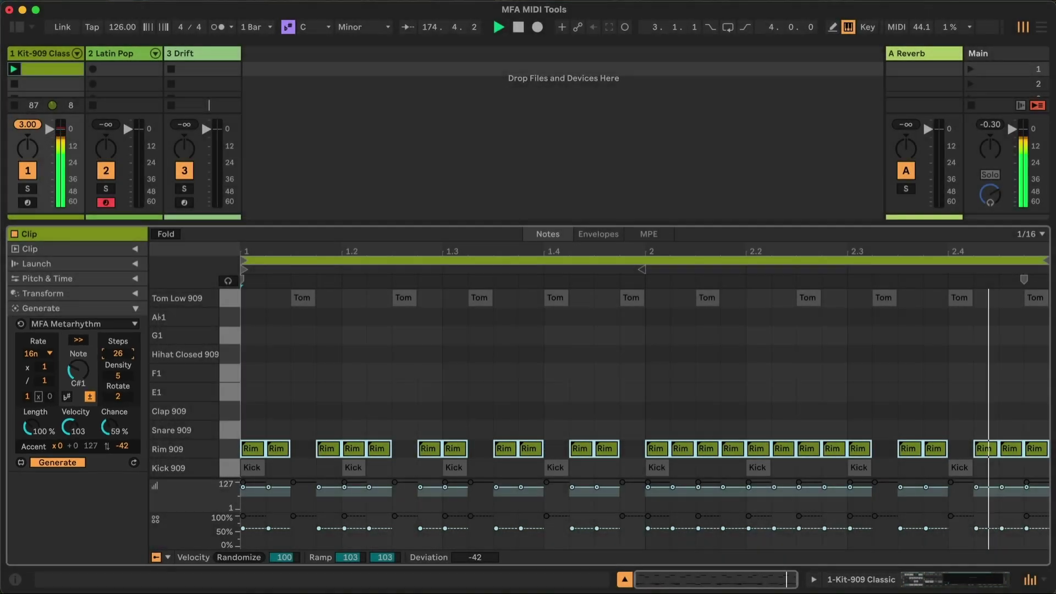
# - Set 23 steps, cycle the ± variation mode, and lower the density to 7
pyautogui.moveTo(163, 367); pyautogui.dragTo(163, 363)
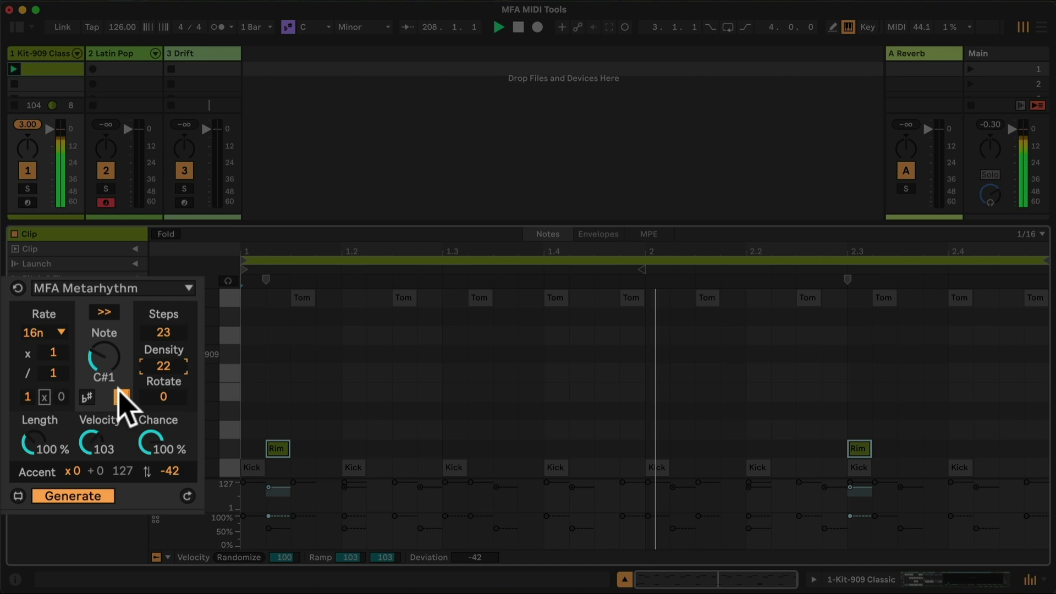
pyautogui.click(121, 396)
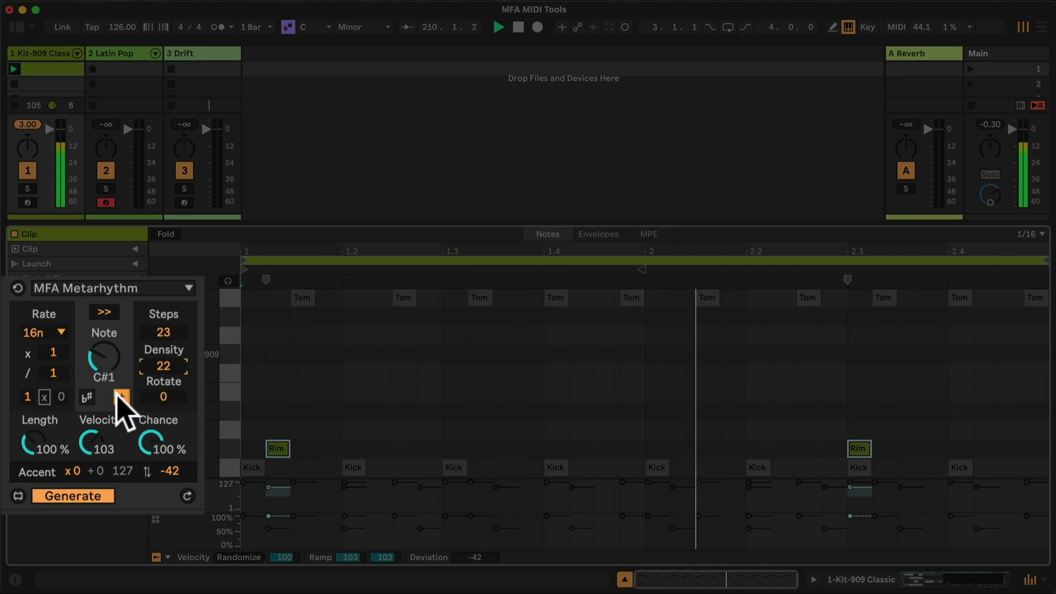
pyautogui.click(121, 396)
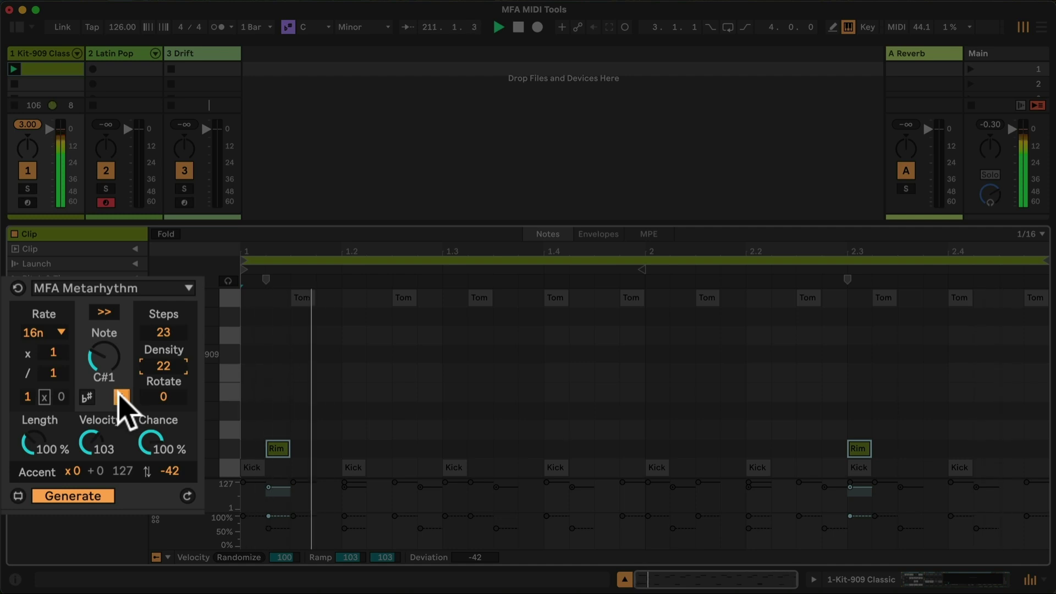
pyautogui.click(121, 396)
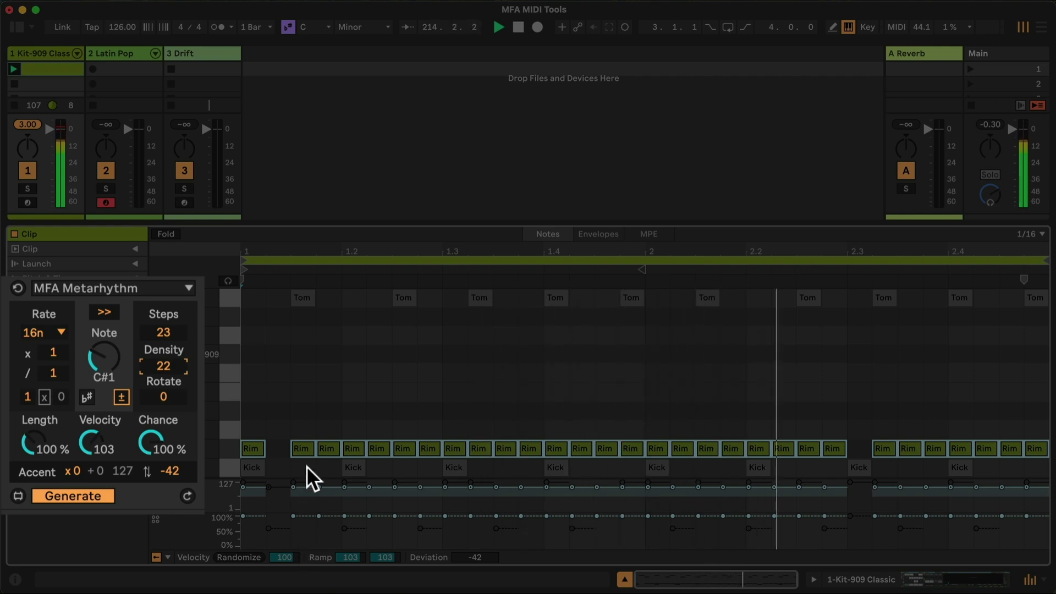
pyautogui.press('Down')
pyautogui.press('Down')
pyautogui.press('Down')
pyautogui.press('Down')
pyautogui.press('Down')
pyautogui.press('Down')
pyautogui.press('Down')
pyautogui.press('Down')
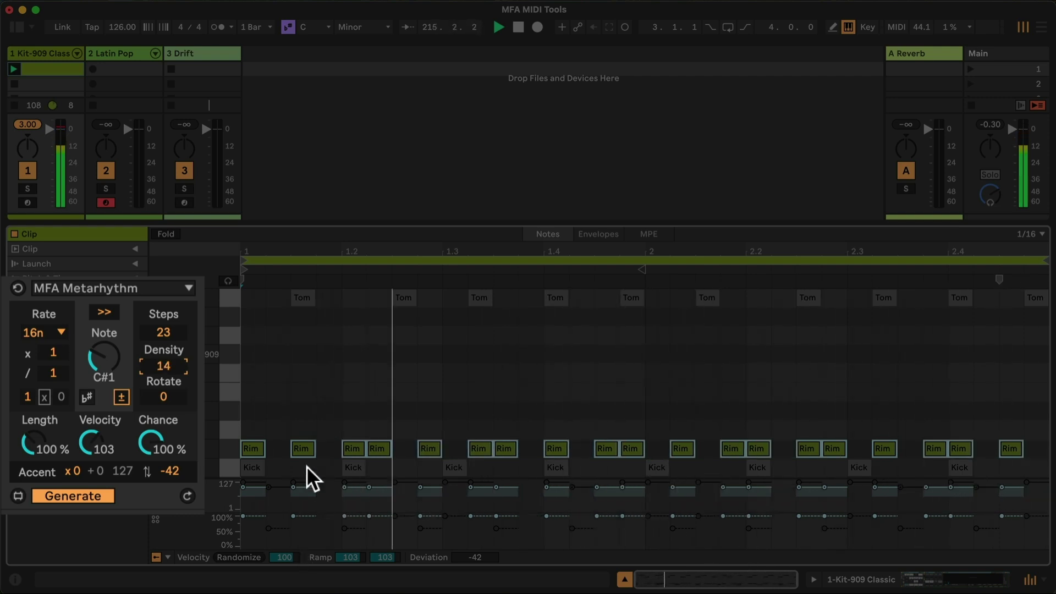
pyautogui.press('Down')
pyautogui.press('Down')
pyautogui.press('Down')
pyautogui.press('Down')
pyautogui.press('Down')
pyautogui.press('Down')
pyautogui.press('Down')
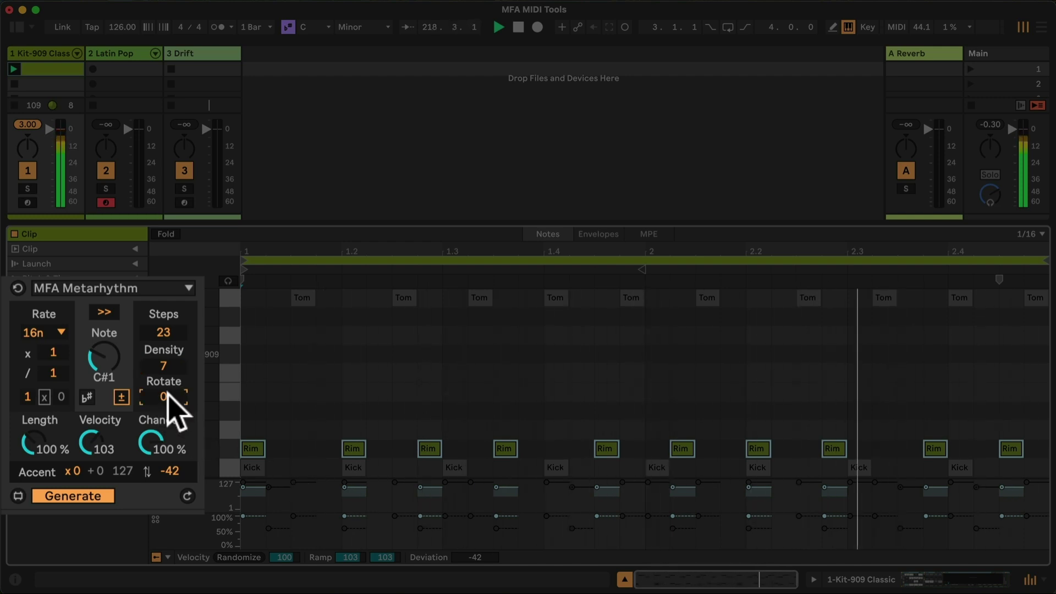
# - Rotate the pattern by 2, set accent -48 and chance 77%, then commit the Rim notes
pyautogui.moveTo(170, 397); pyautogui.dragTo(169, 393)
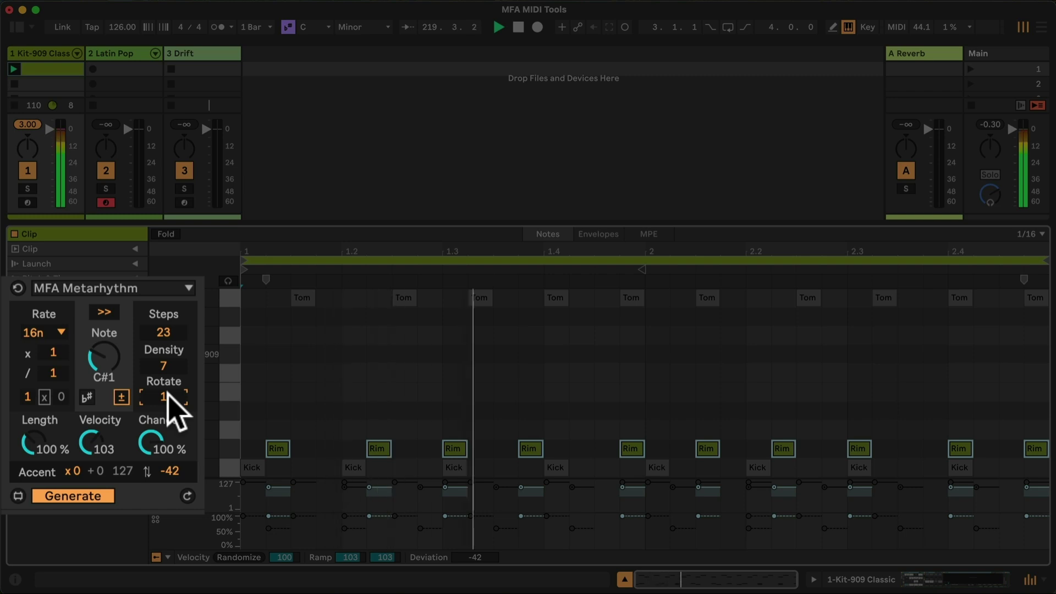
pyautogui.press('Up')
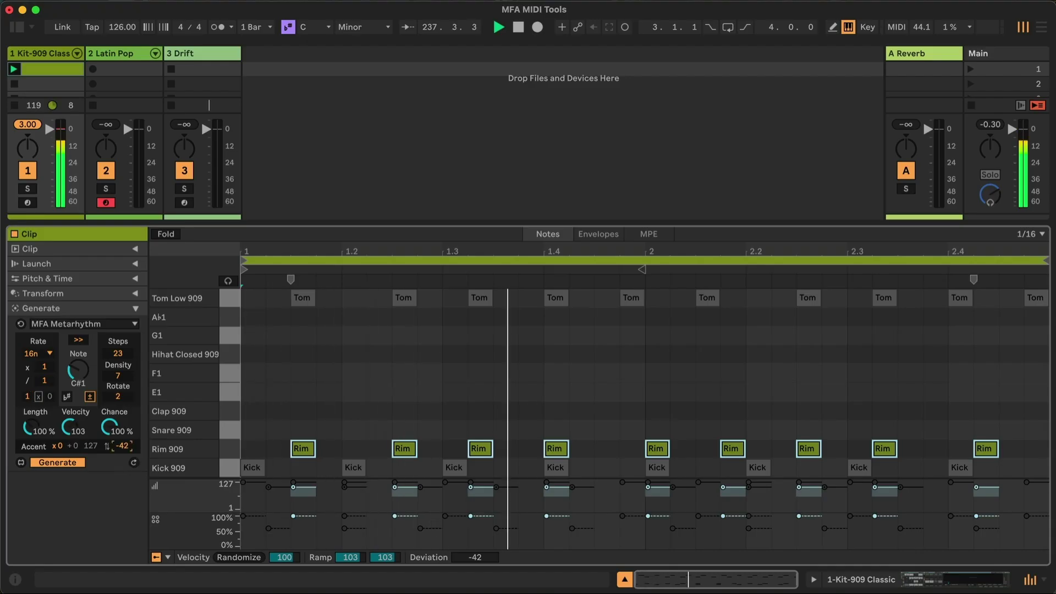
pyautogui.press('Down')
pyautogui.press('Down')
pyautogui.press('Down')
pyautogui.press('Down')
pyautogui.press('Down')
pyautogui.press('Down')
pyautogui.moveTo(107, 425); pyautogui.dragTo(108, 437)
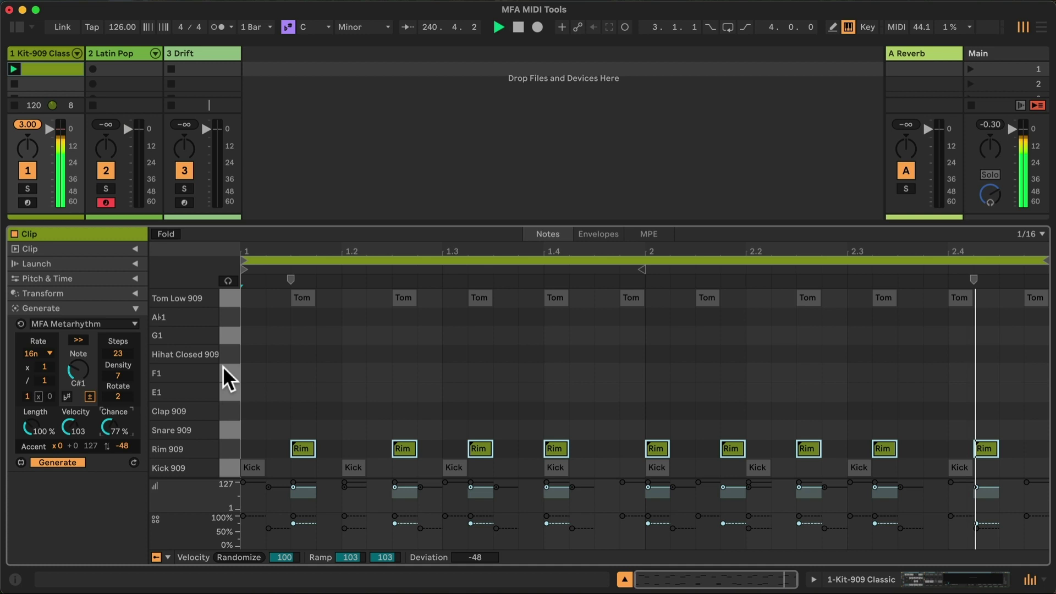
pyautogui.click(245, 367)
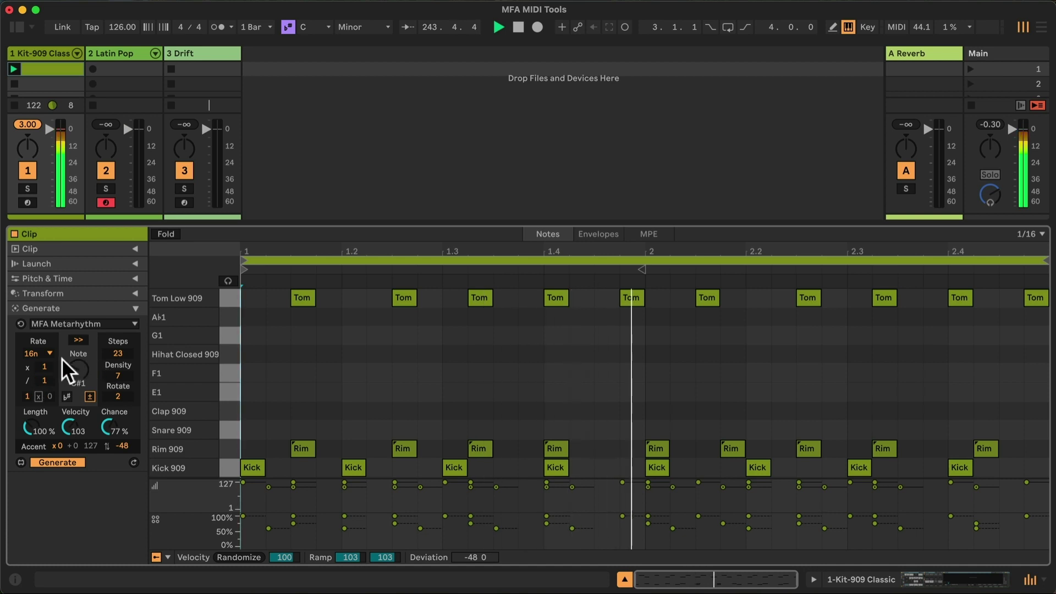
# - Target the F#1 closed hi-hat at an 8n rate over 16 steps
pyautogui.click(81, 367)
pyautogui.press('Up')
pyautogui.press('Up')
pyautogui.press('Up')
pyautogui.press('Up')
pyautogui.press('Up')
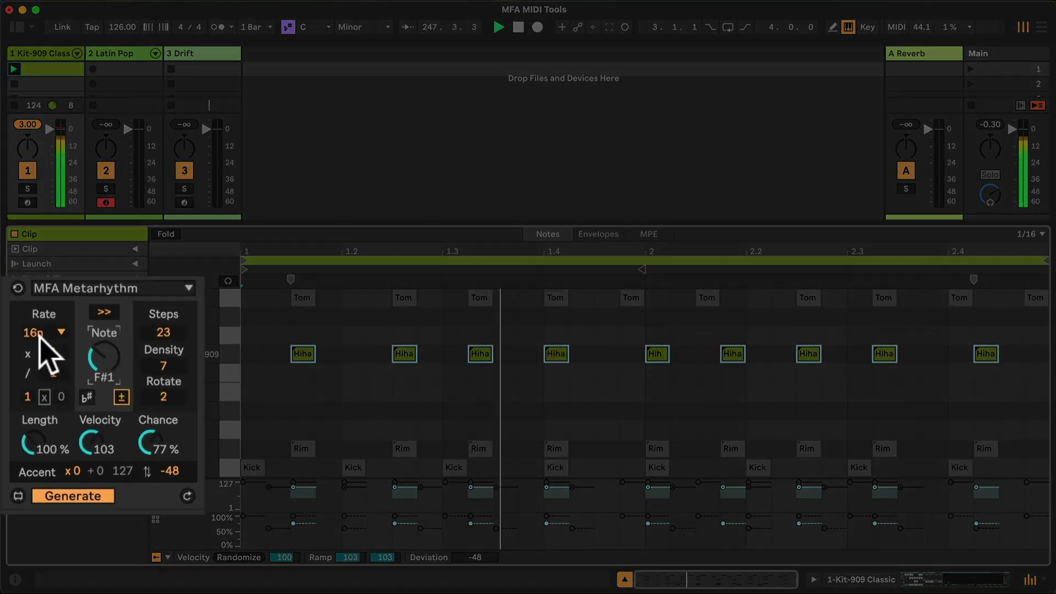
pyautogui.click(37, 333)
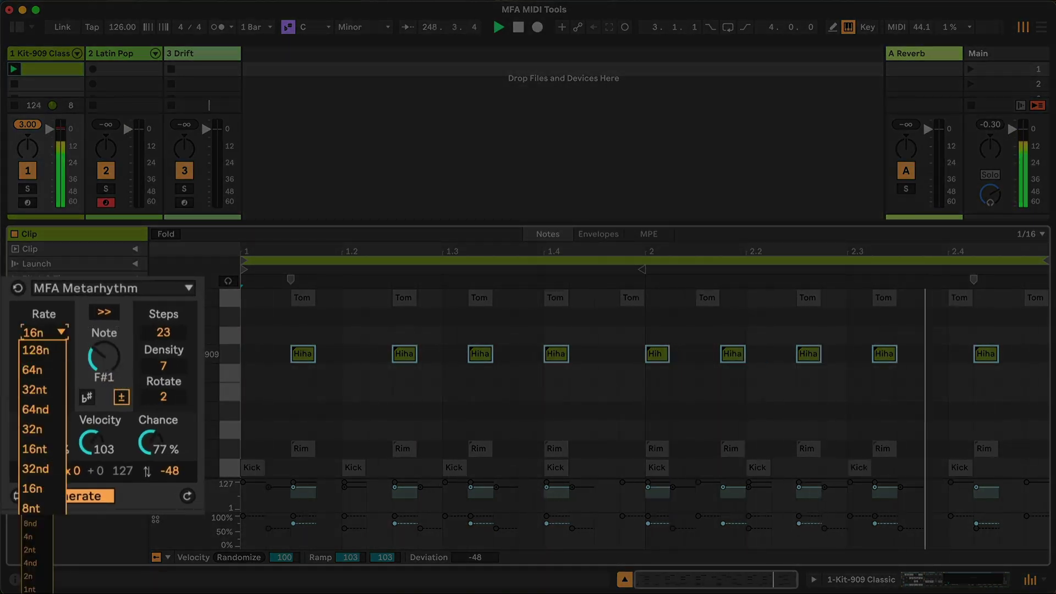
pyautogui.click(27, 496)
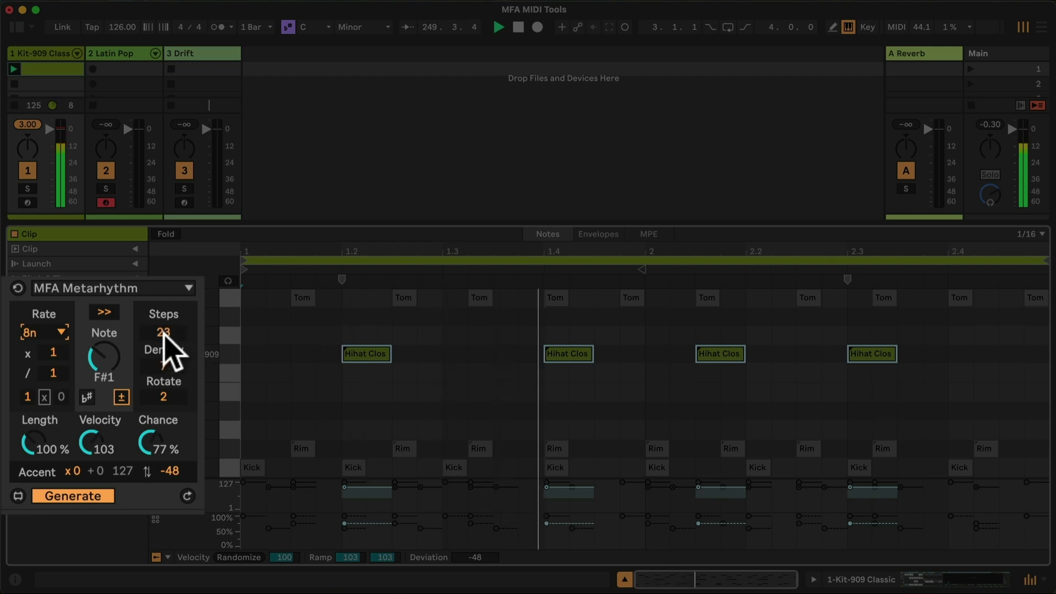
pyautogui.moveTo(163, 337); pyautogui.dragTo(166, 357)
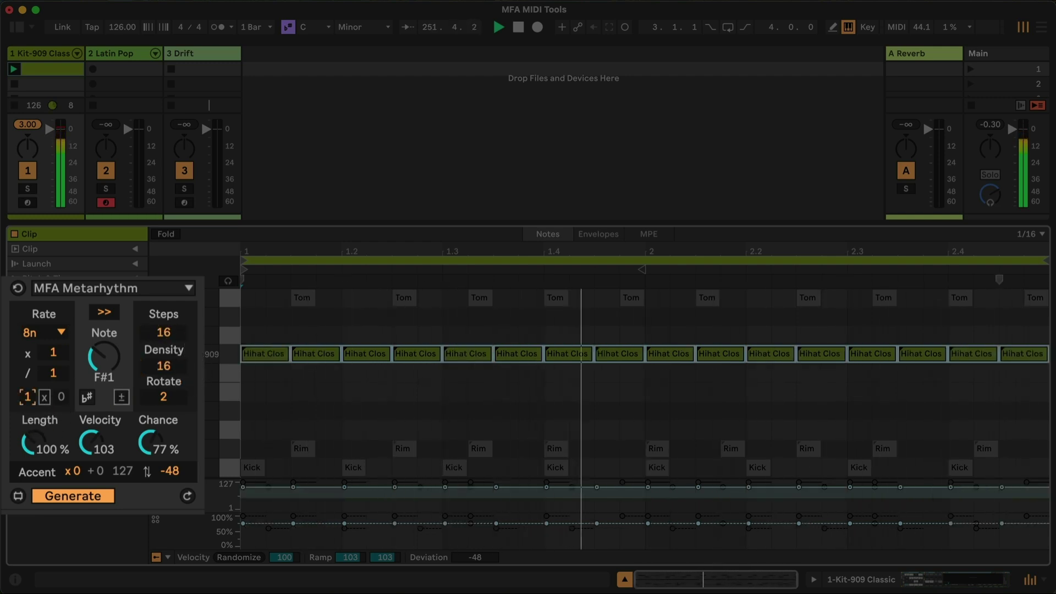
# - Set multiplier 2 and chance 100%, shift hits onto the offbeats, and cut length to 34%
pyautogui.moveTo(28, 405); pyautogui.dragTo(25, 394)
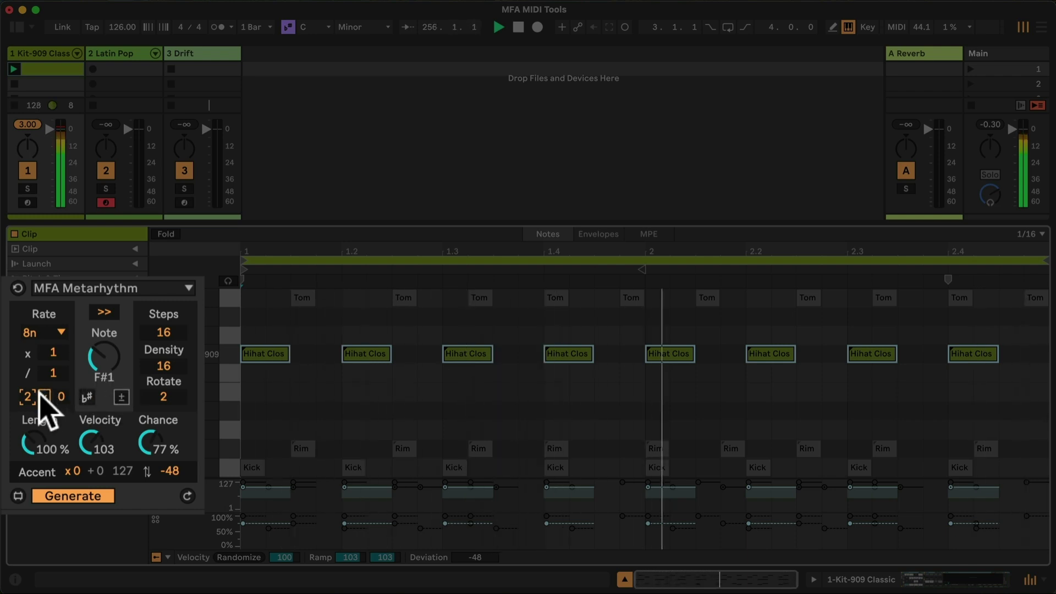
pyautogui.moveTo(152, 443); pyautogui.dragTo(151, 407)
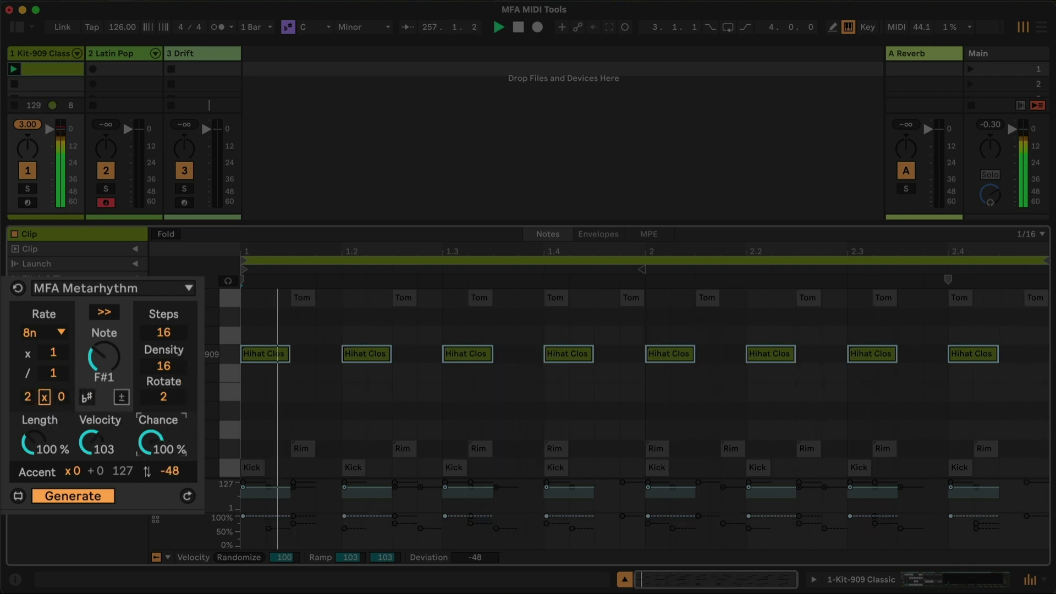
pyautogui.click(45, 396)
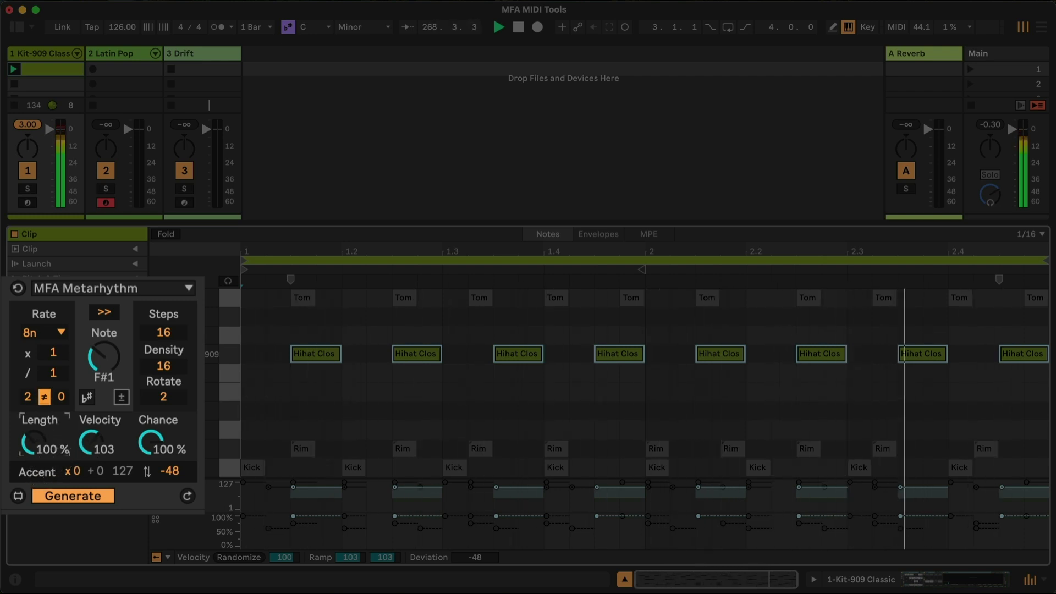
pyautogui.moveTo(33, 442); pyautogui.dragTo(33, 479)
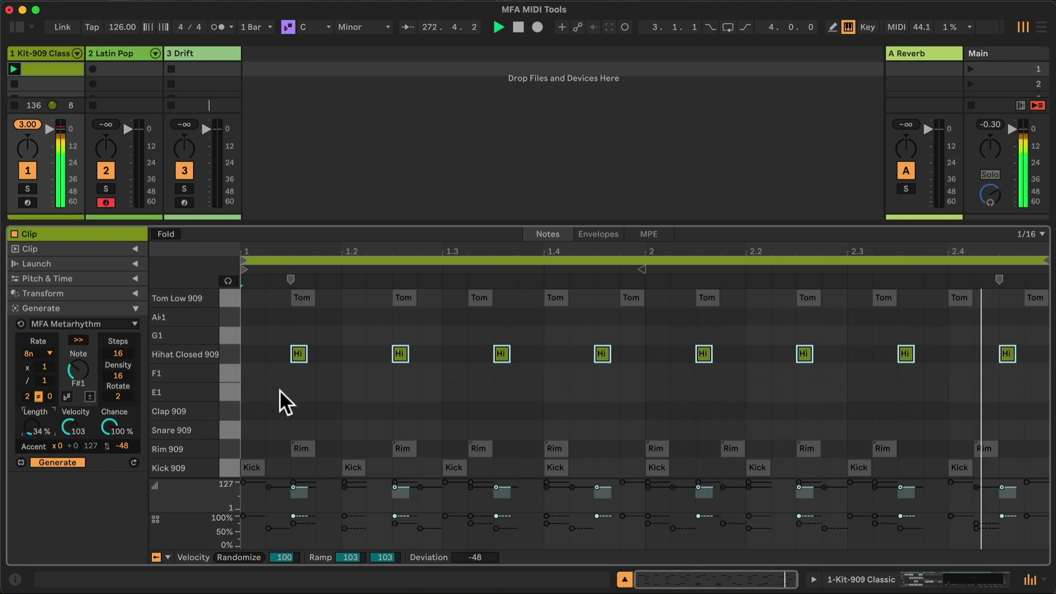
# - Select 2.3.1–2.3.3 and fit five quintuplet hi-hat notes there with divisor 5 and multiplier 1
pyautogui.scroll(2, 280, 392)
pyautogui.scroll(1, 280, 392)
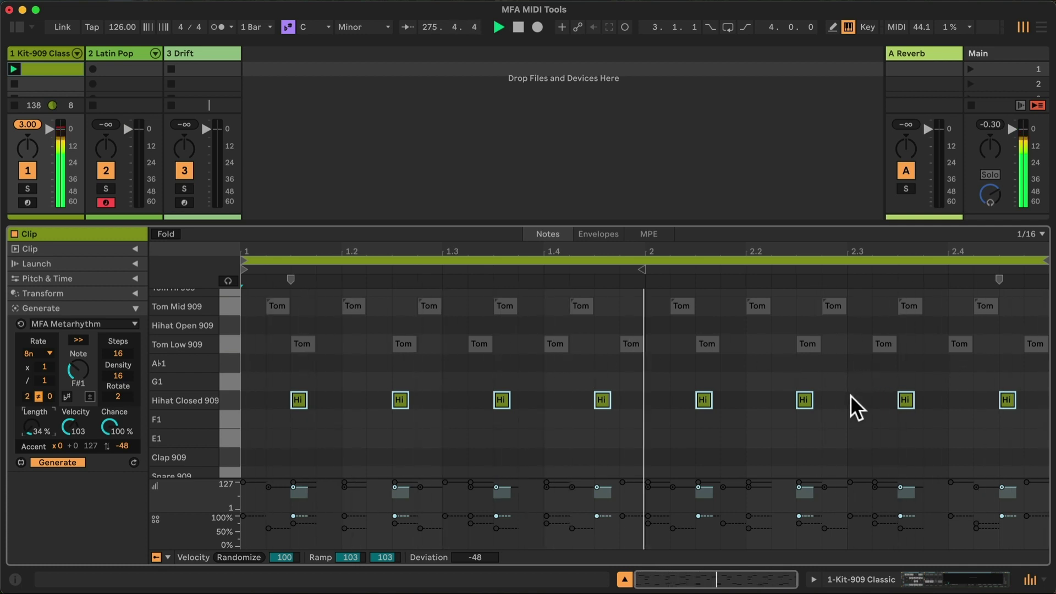
pyautogui.moveTo(851, 395); pyautogui.dragTo(895, 409)
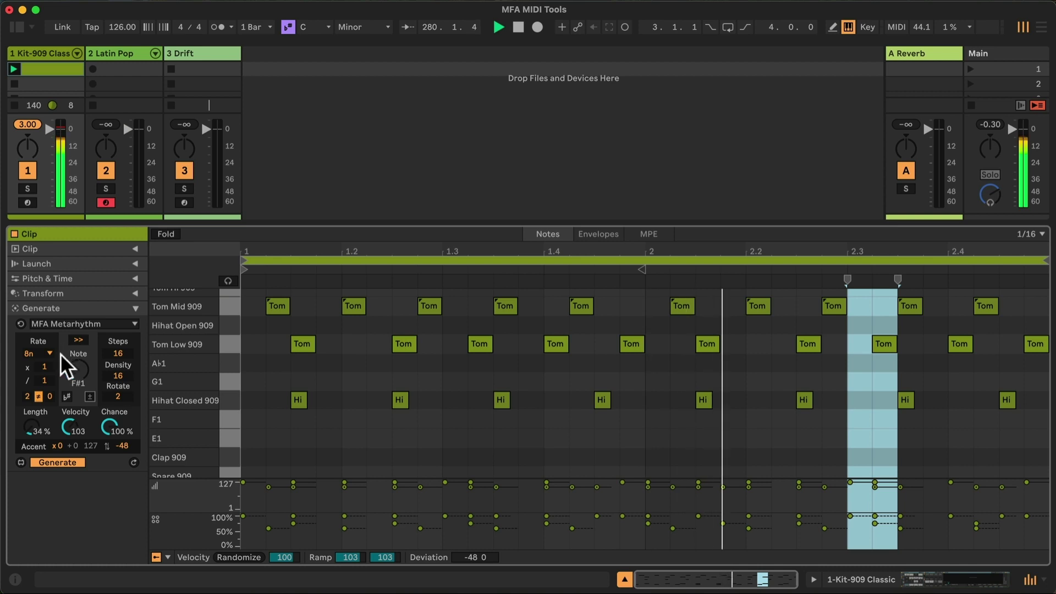
pyautogui.click(45, 379)
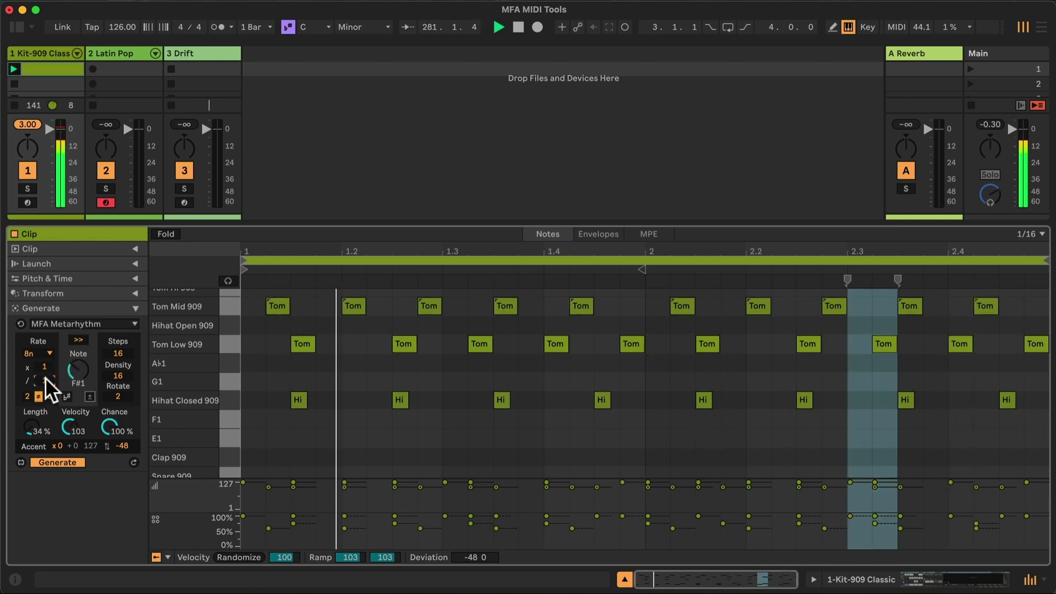
pyautogui.write('5')
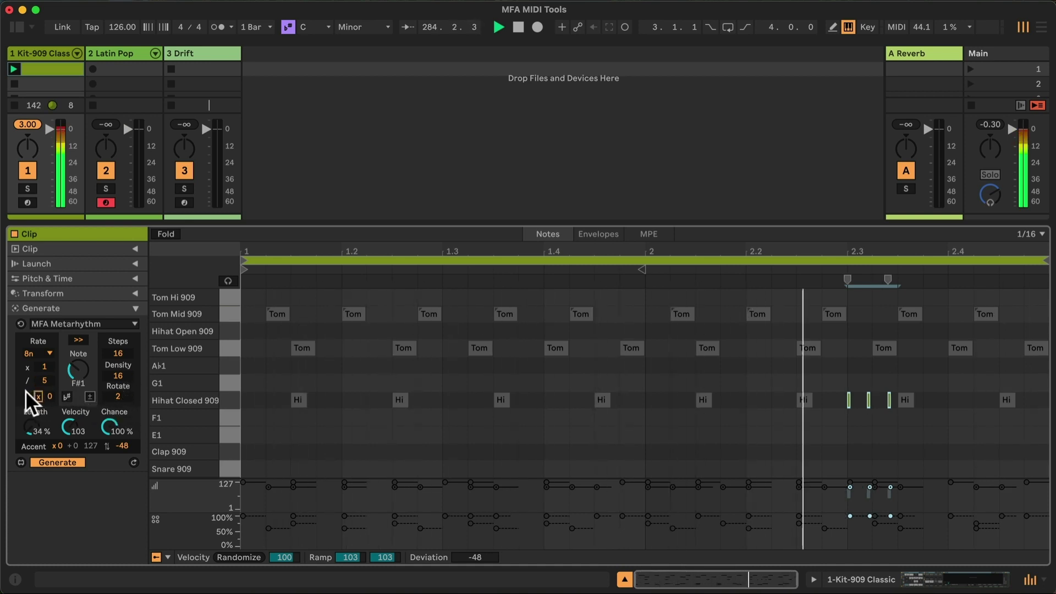
pyautogui.moveTo(25, 390); pyautogui.dragTo(26, 393)
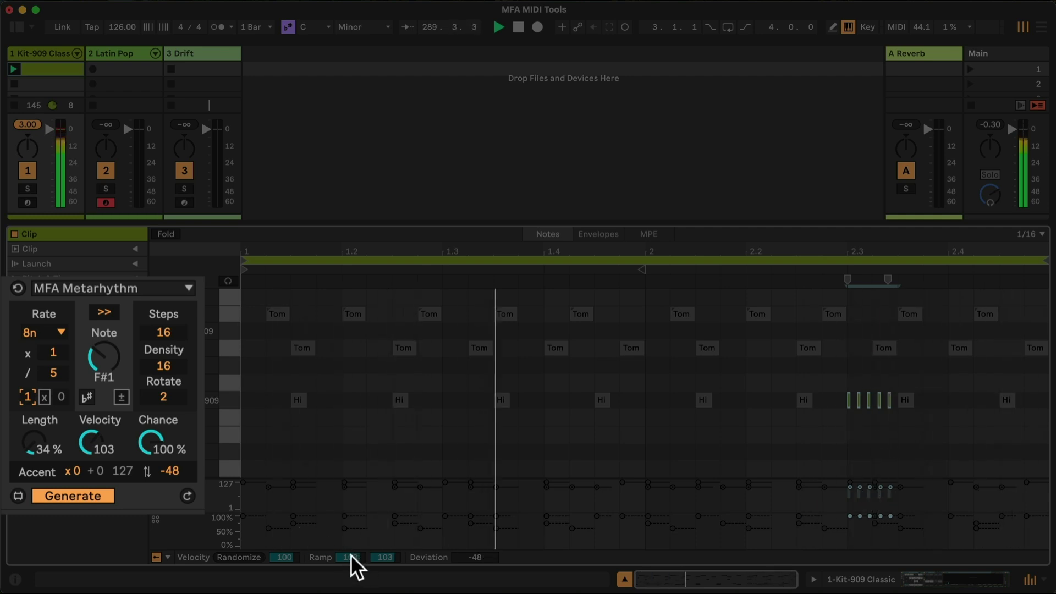
# - Ramp the roll velocities from 53 up to 103 and select the five roll notes
pyautogui.moveTo(351, 554)
pyautogui.mouseDown()
pyautogui.moveTo(351, 577)
pyautogui.moveTo(351, 561)
pyautogui.mouseUp()
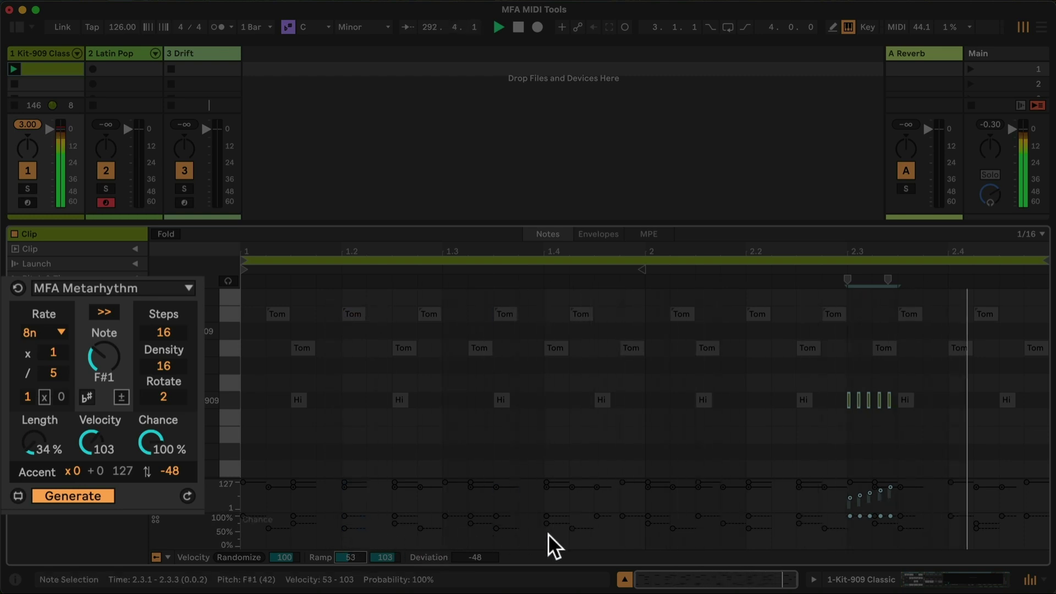
pyautogui.click(841, 376)
pyautogui.moveTo(841, 376); pyautogui.dragTo(890, 401)
# - Group the five roll notes as Play One and set their chance to 54%
pyautogui.rightClick(889, 397)
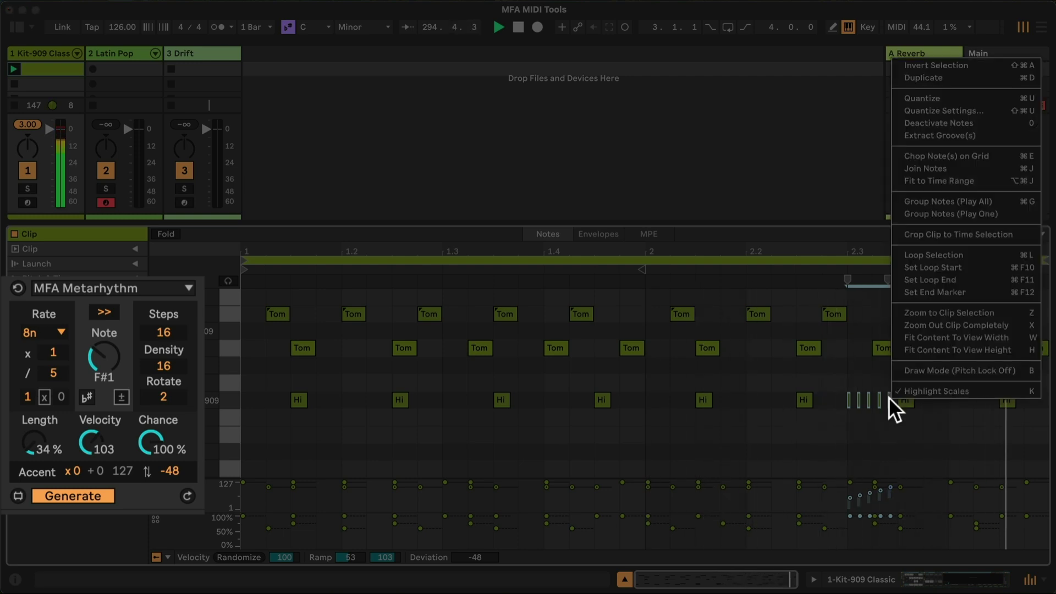
pyautogui.click(952, 212)
pyautogui.moveTo(849, 515); pyautogui.dragTo(849, 529)
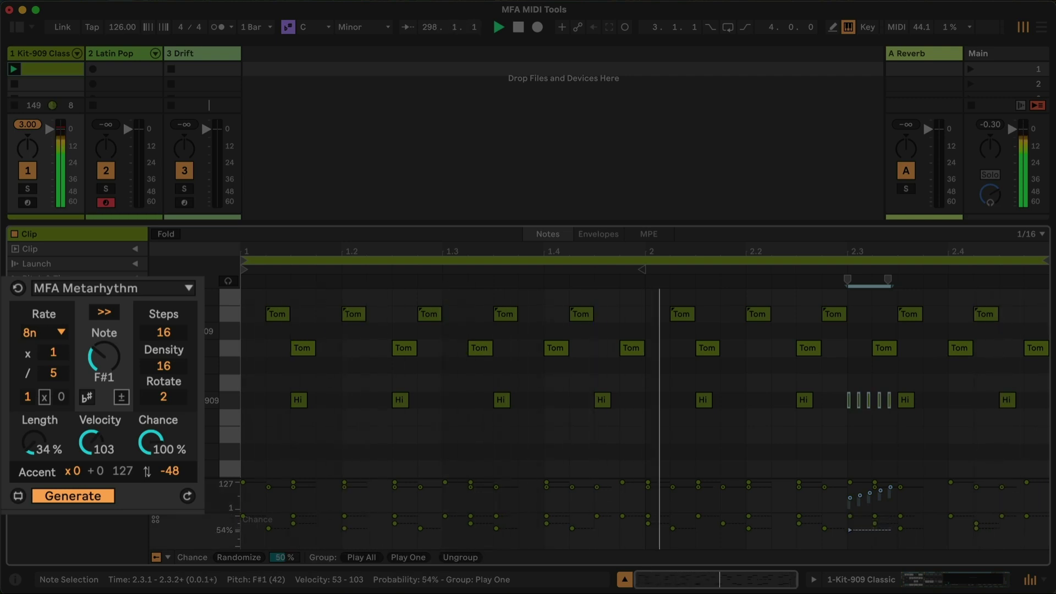
pyautogui.click(847, 470)
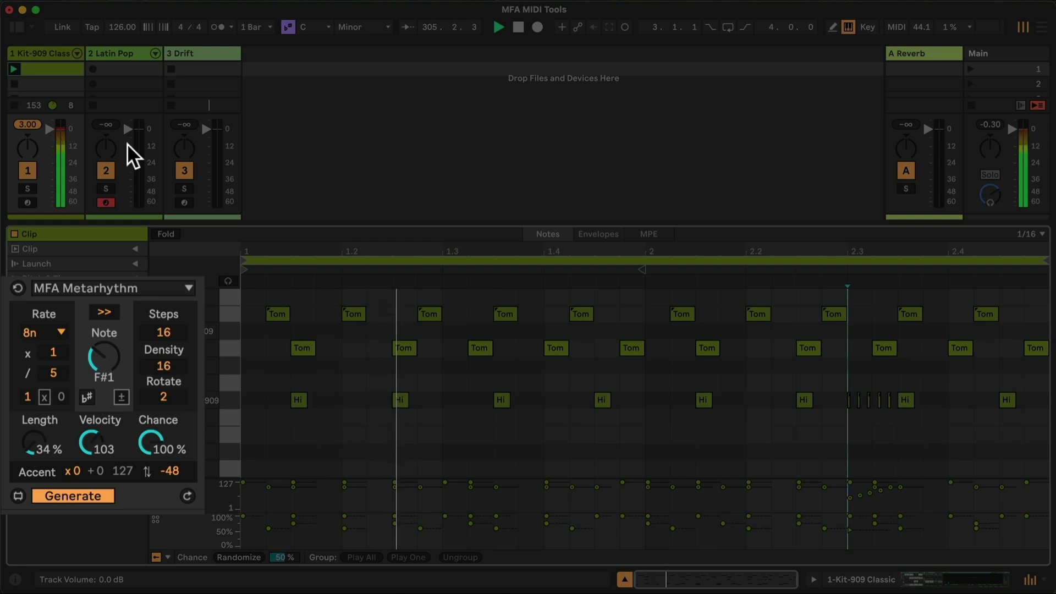
# - Create a new Latin Pop clip and generate eight A1 bongo hits with rate divisor 1
pyautogui.click(122, 67)
pyautogui.doubleClick(122, 67)
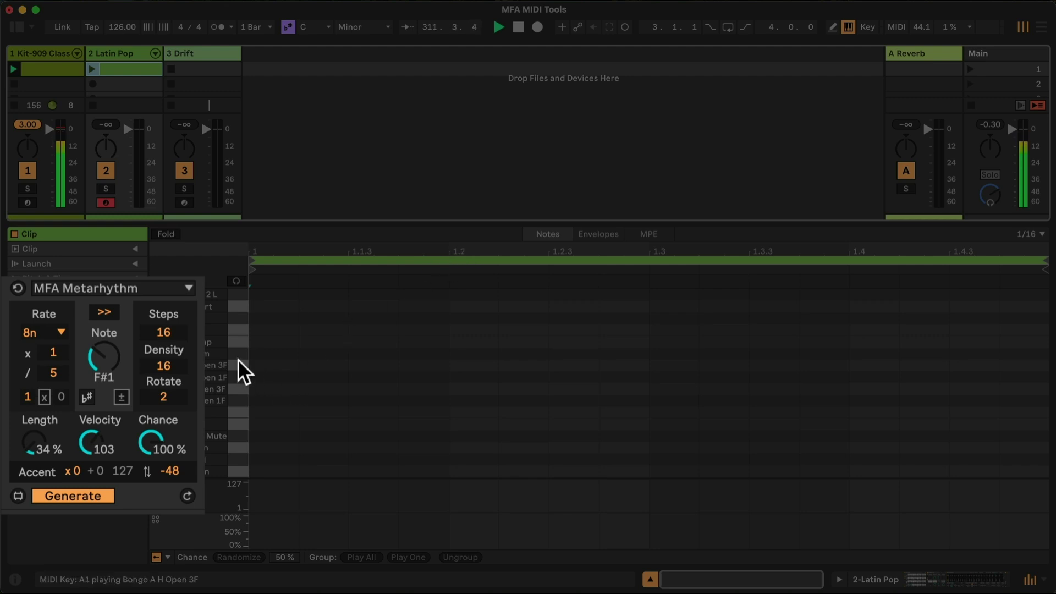
pyautogui.moveTo(102, 387); pyautogui.dragTo(103, 372)
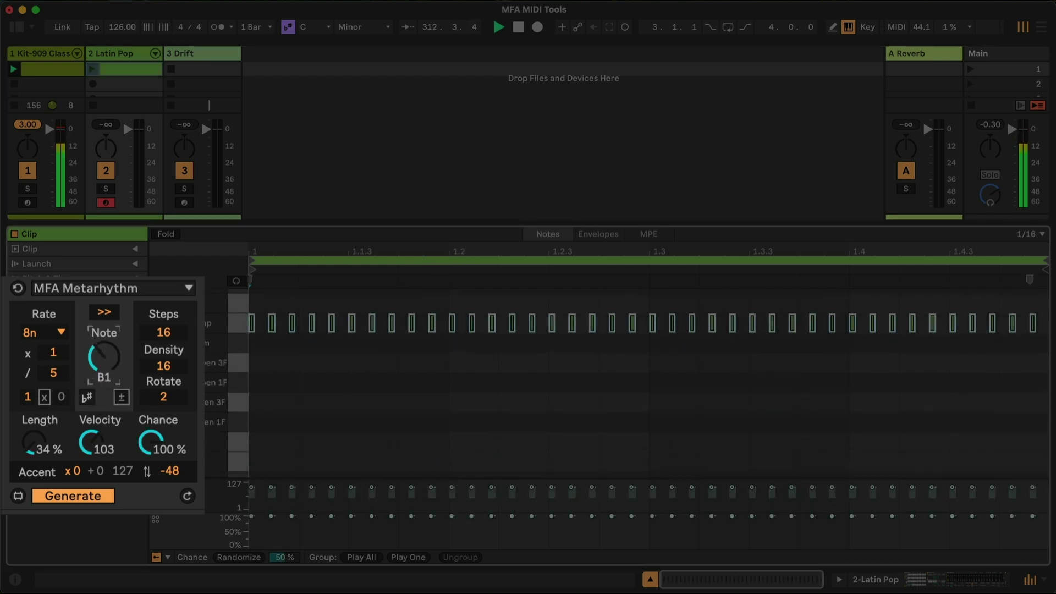
pyautogui.press('Down')
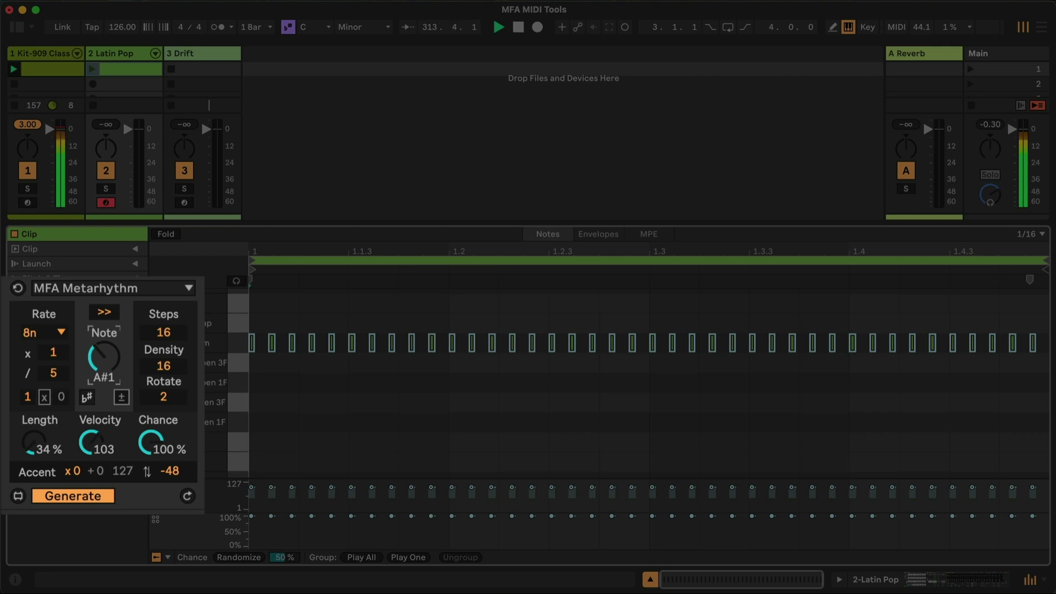
pyautogui.press('Down')
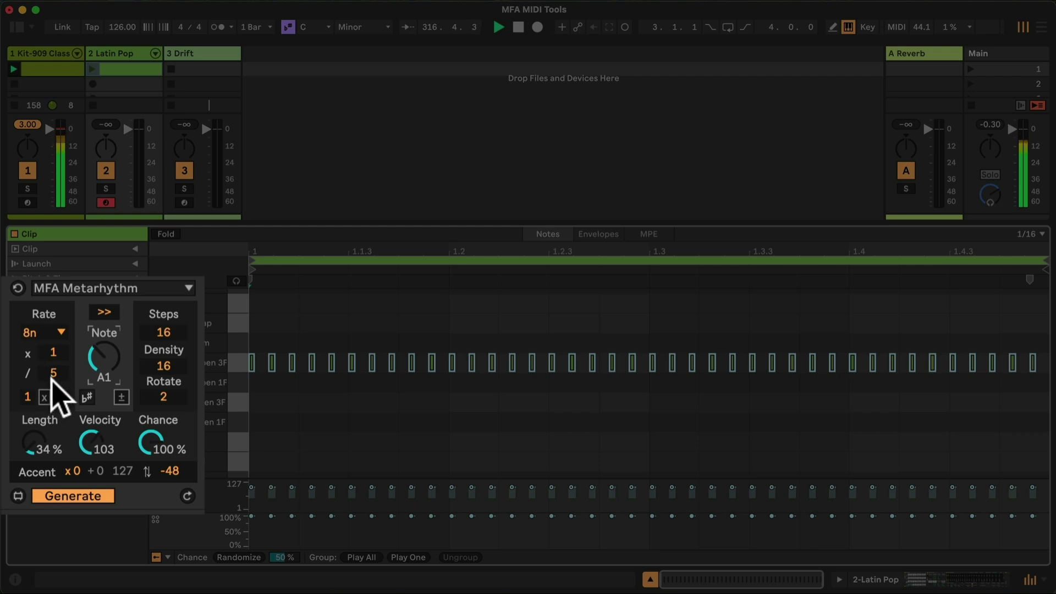
pyautogui.moveTo(53, 373)
pyautogui.mouseDown()
pyautogui.moveTo(53, 393)
pyautogui.moveTo(72, 379)
pyautogui.mouseUp()
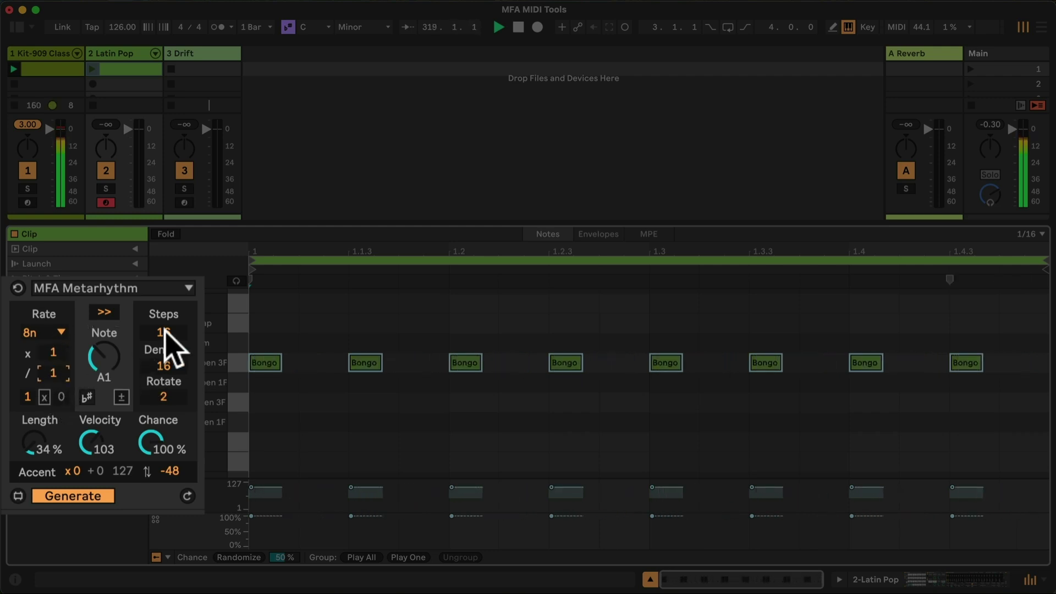
# - Set a 16n rate, 15 steps and density 7, launch the Latin Pop clip, and lower chance to 84%
pyautogui.moveTo(163, 332); pyautogui.dragTo(189, 339)
pyautogui.click(32, 332)
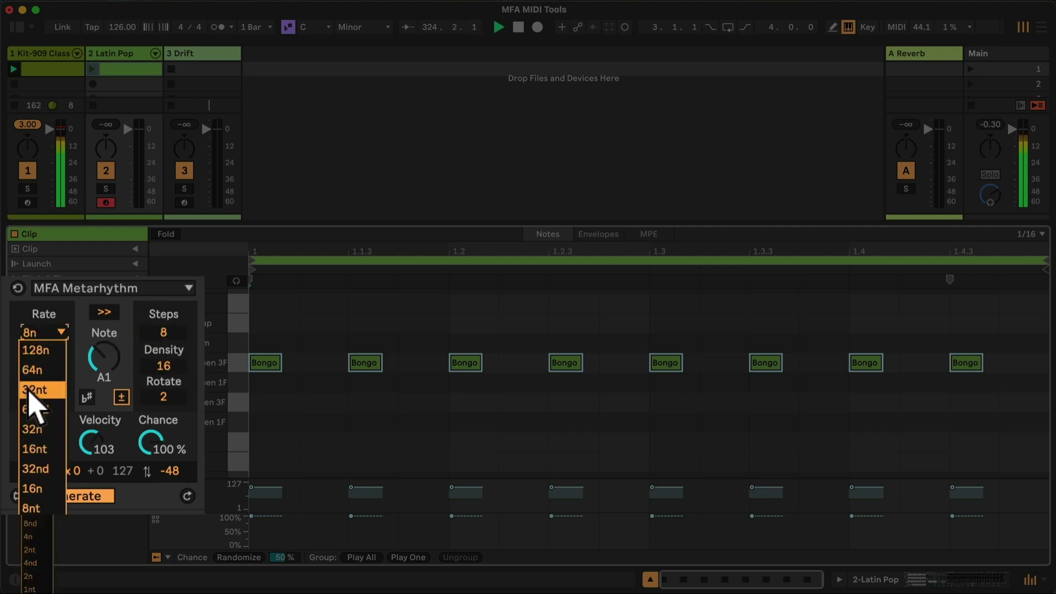
pyautogui.click(34, 495)
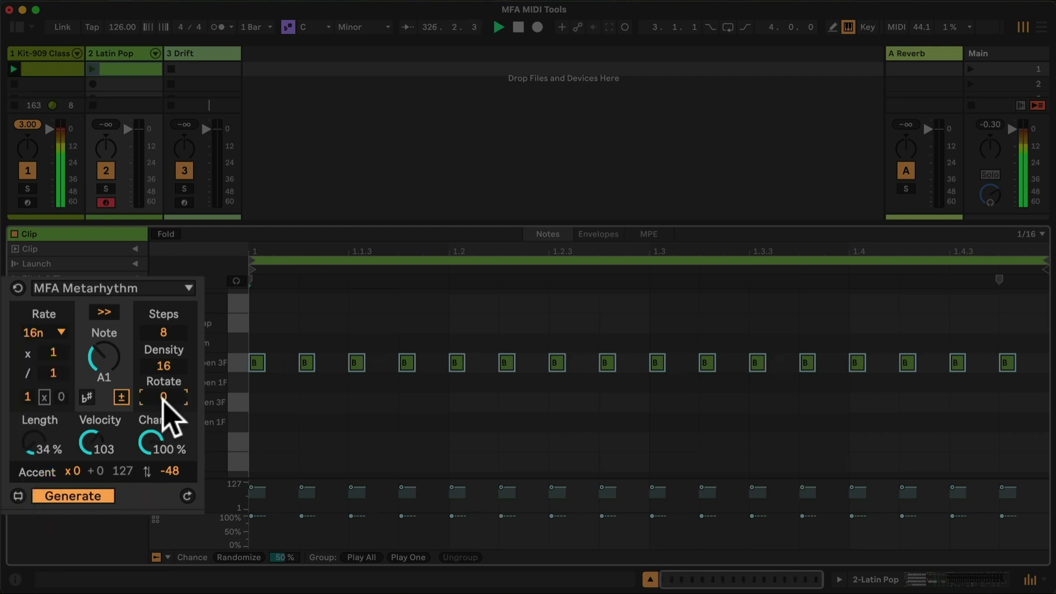
pyautogui.moveTo(164, 332); pyautogui.dragTo(163, 329)
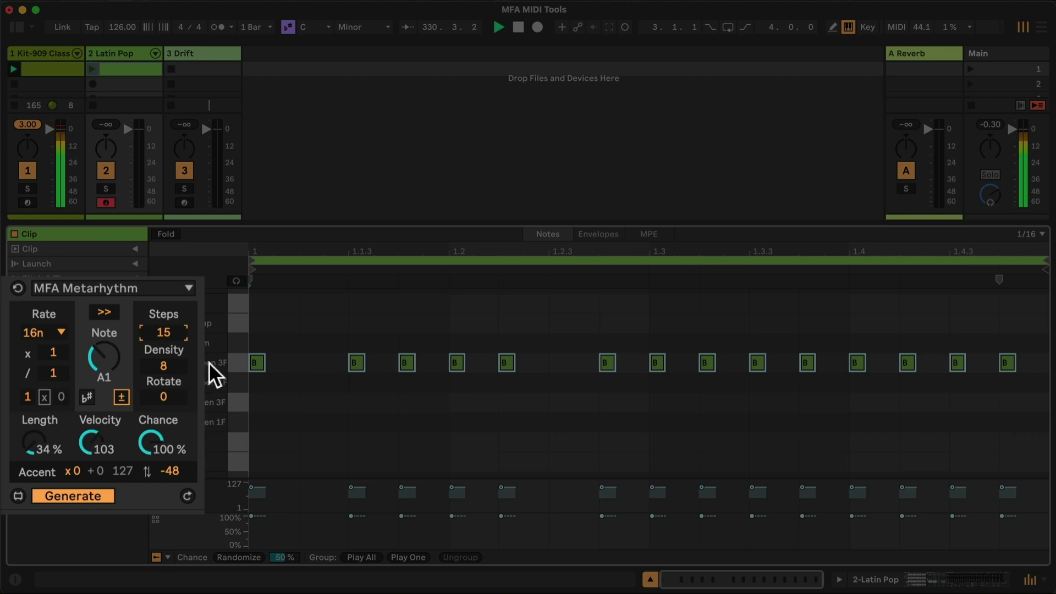
pyautogui.moveTo(163, 366); pyautogui.dragTo(163, 363)
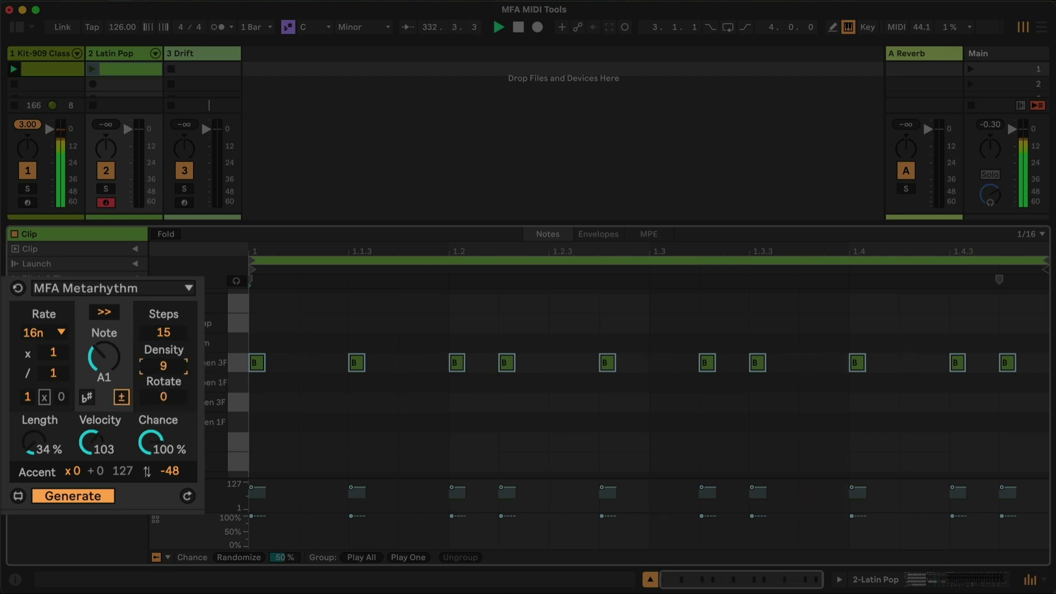
pyautogui.moveTo(163, 366); pyautogui.dragTo(163, 368)
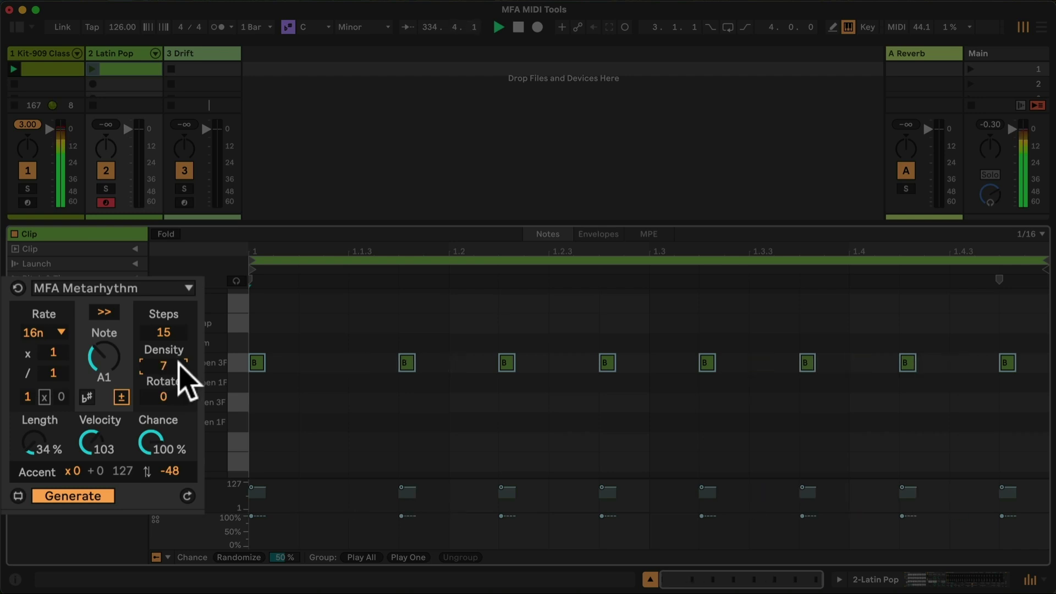
pyautogui.click(93, 67)
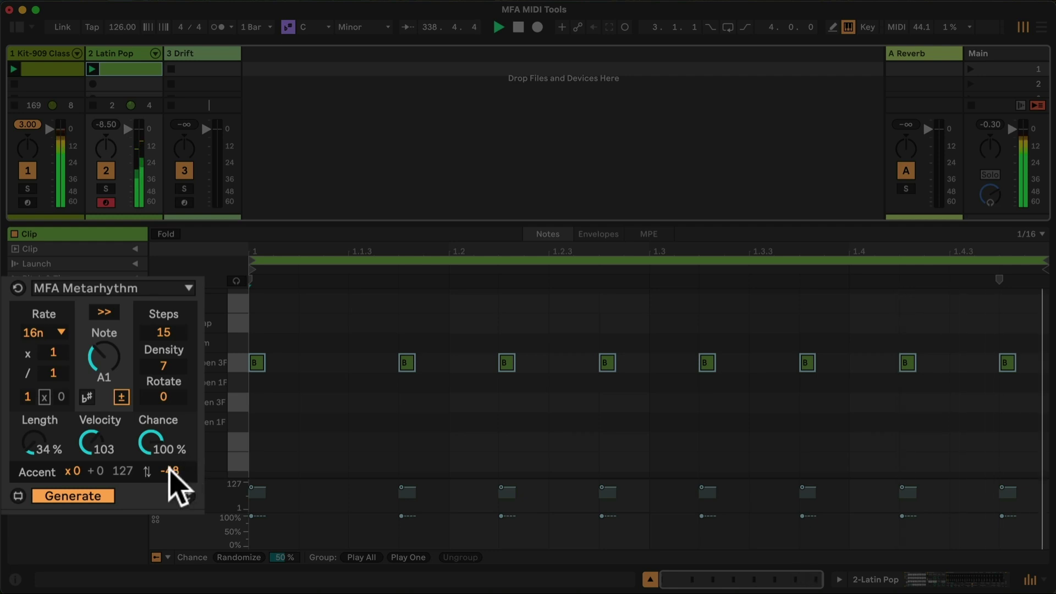
pyautogui.moveTo(160, 444); pyautogui.dragTo(160, 456)
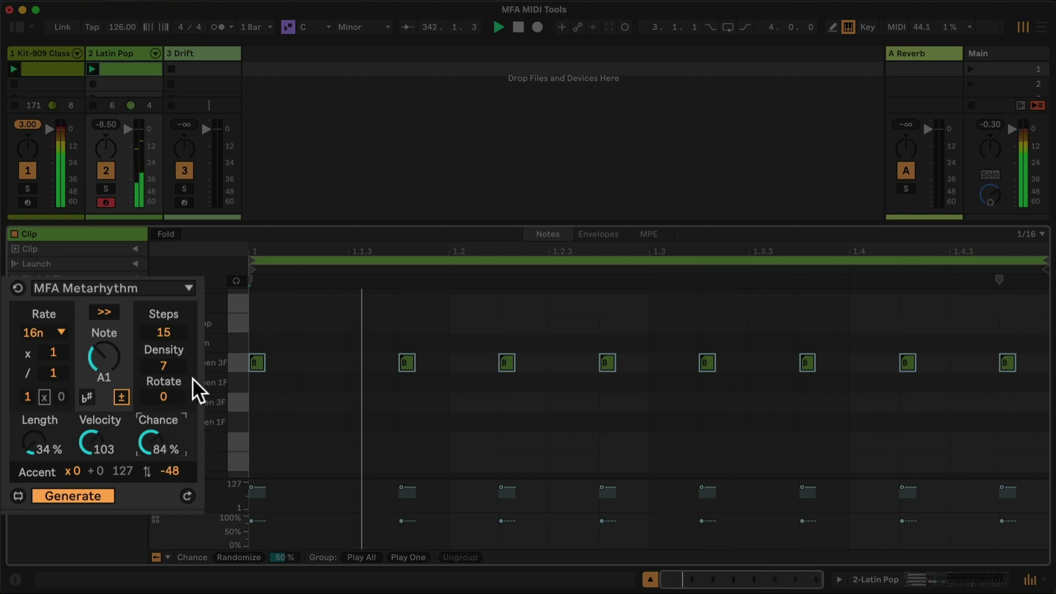
# - Lower Metarhythm's note to G1 and invert the pattern so hits fall between the bongos
pyautogui.click(258, 391)
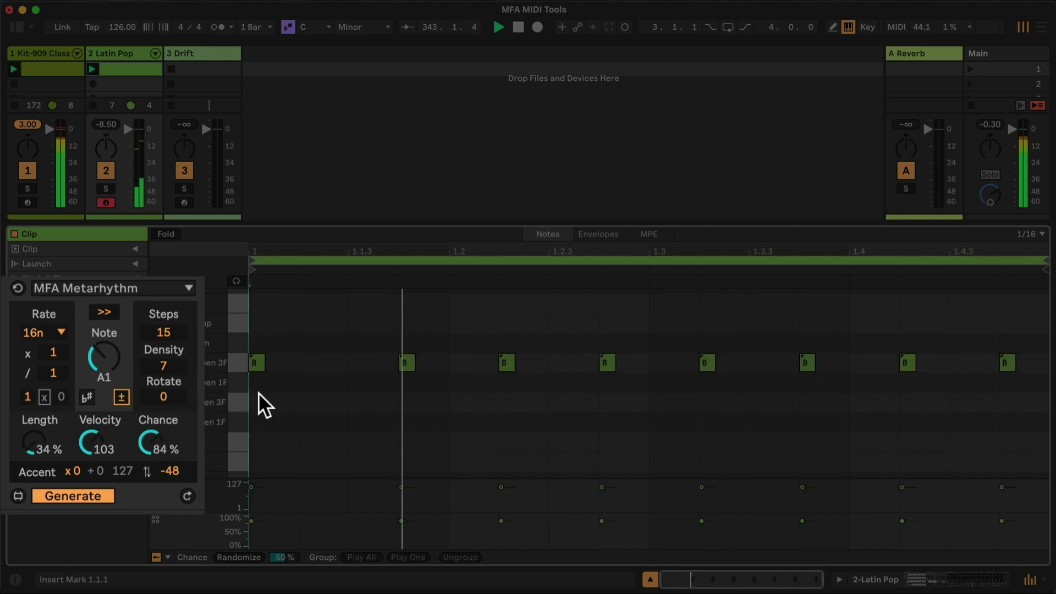
pyautogui.click(102, 360)
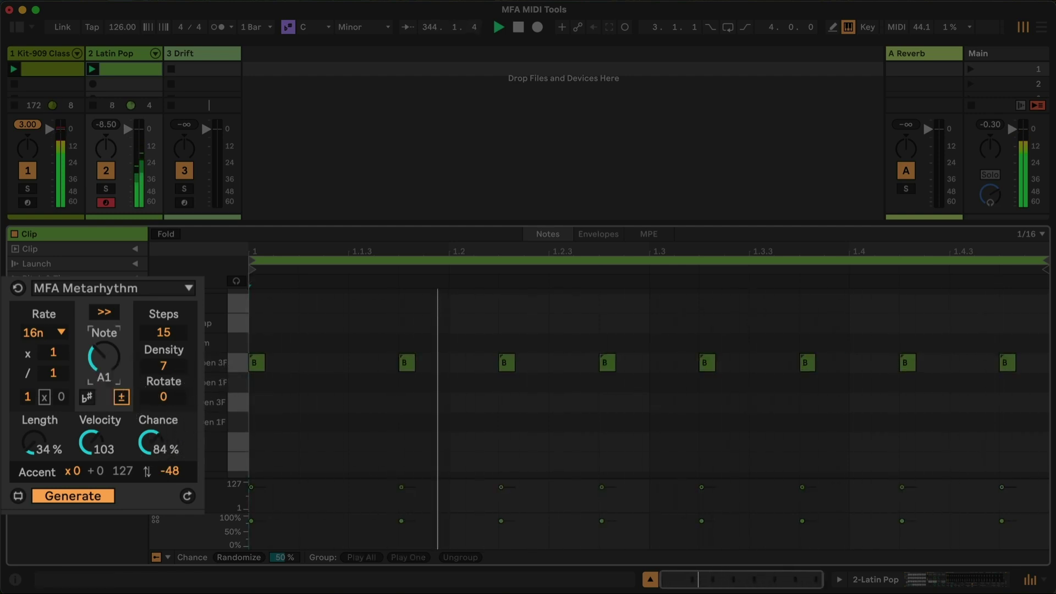
pyautogui.press('Down')
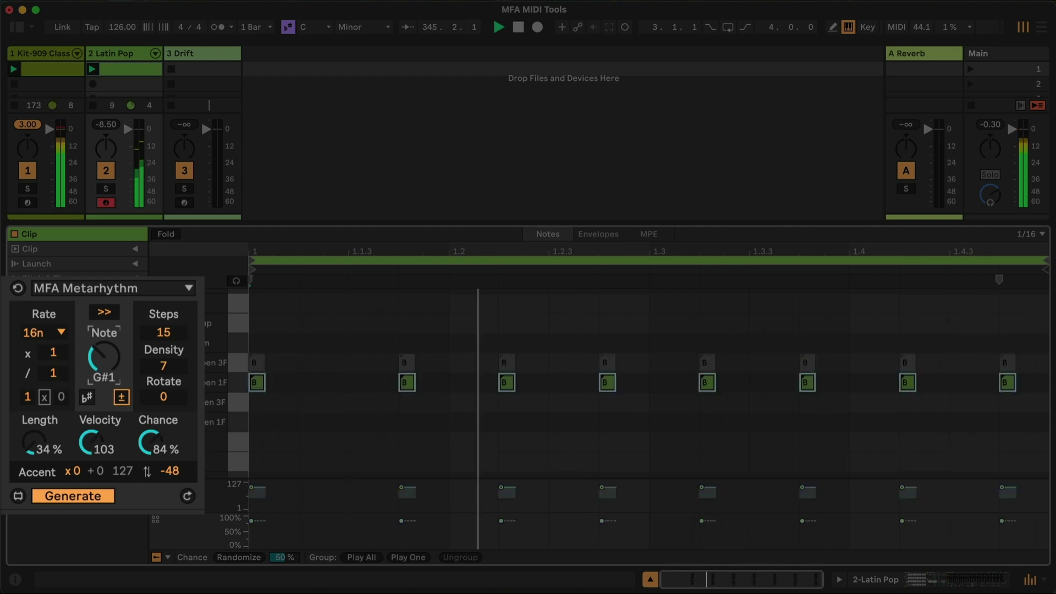
pyautogui.press('Down')
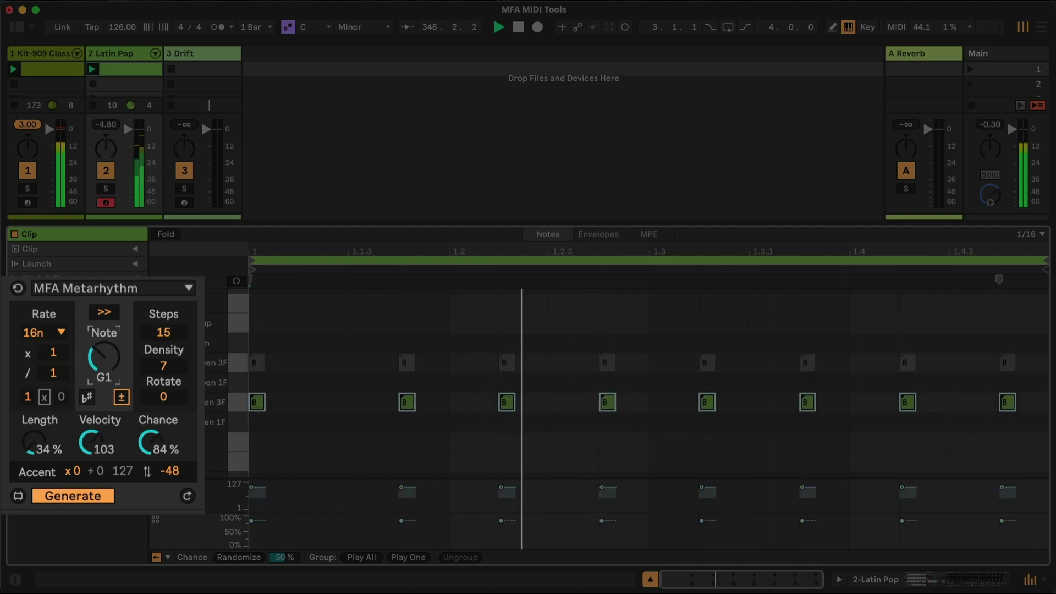
pyautogui.click(122, 393)
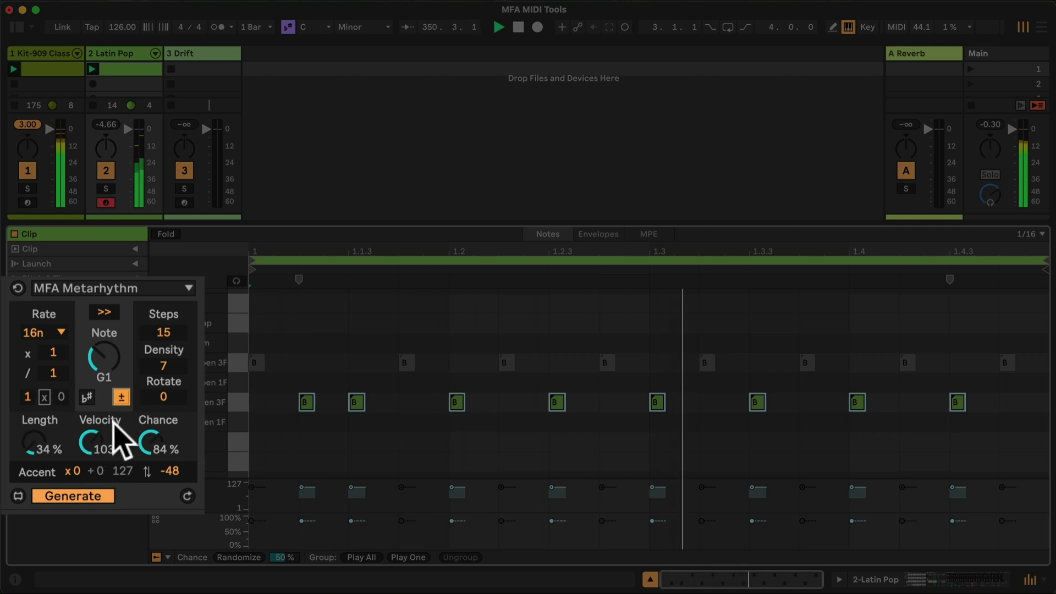
# - Set the second bongo layer's velocity to 120, accent to -26 and chance to 64%
pyautogui.moveTo(89, 443); pyautogui.dragTo(89, 436)
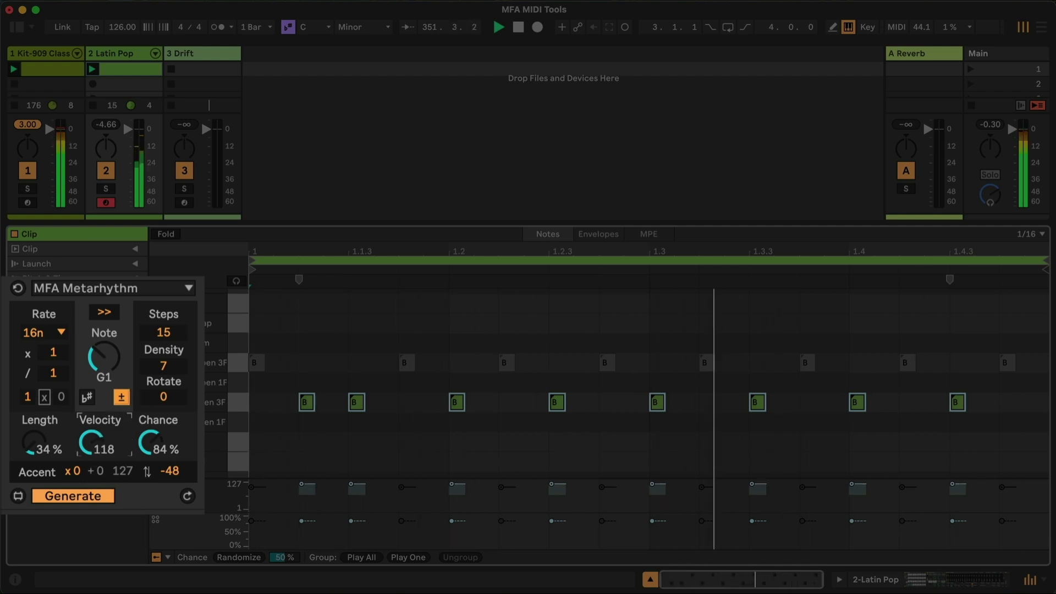
pyautogui.moveTo(170, 471); pyautogui.dragTo(169, 460)
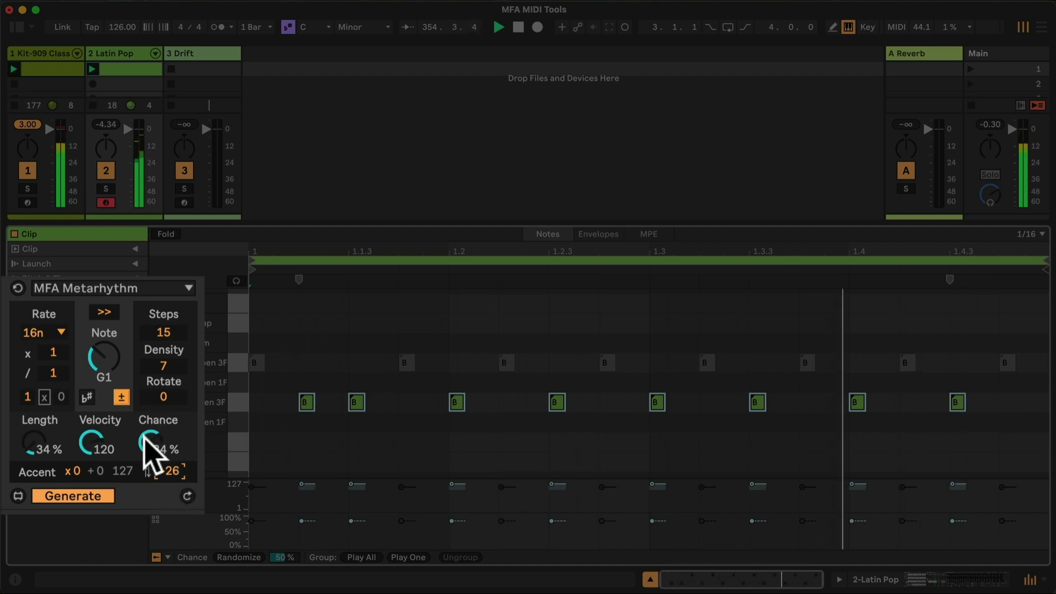
pyautogui.moveTo(144, 435); pyautogui.dragTo(144, 442)
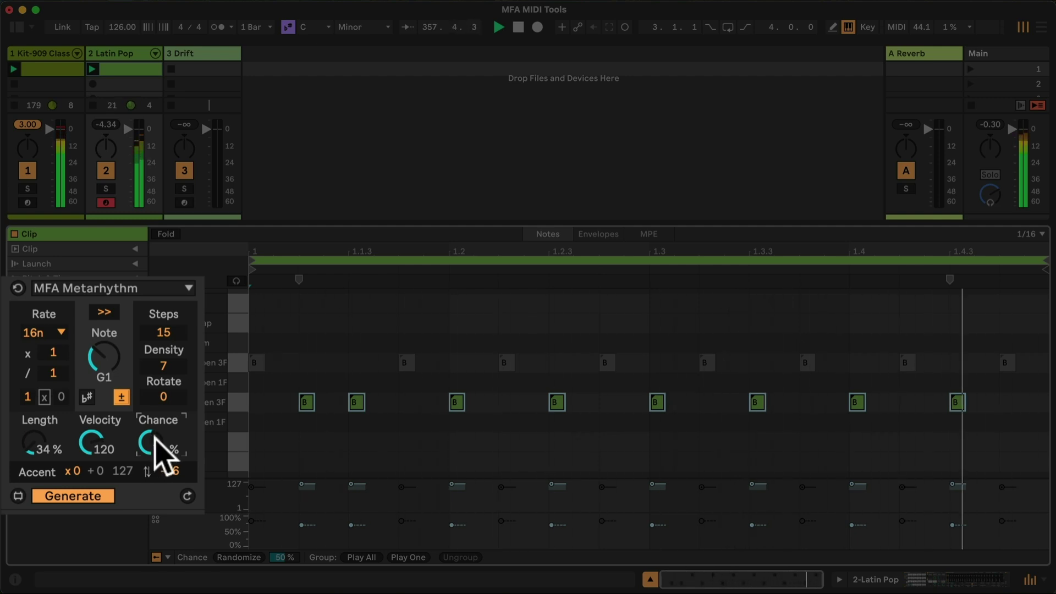
pyautogui.moveTo(144, 442); pyautogui.dragTo(144, 449)
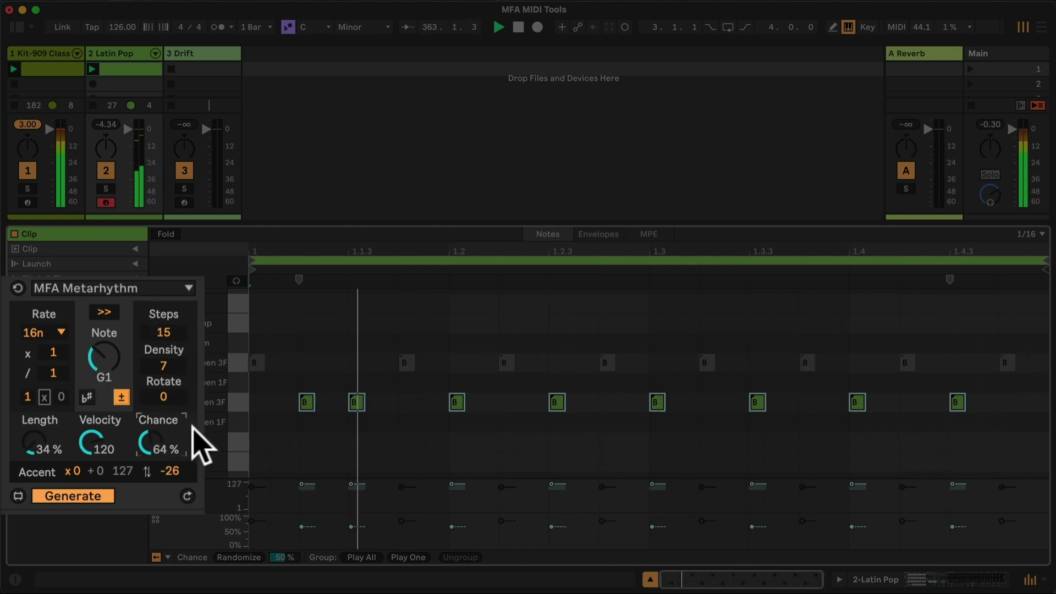
pyautogui.scroll(1, 209, 435)
# - Set Metarhythm's rate to 2n divided by 7 for septuplets
pyautogui.click(332, 325)
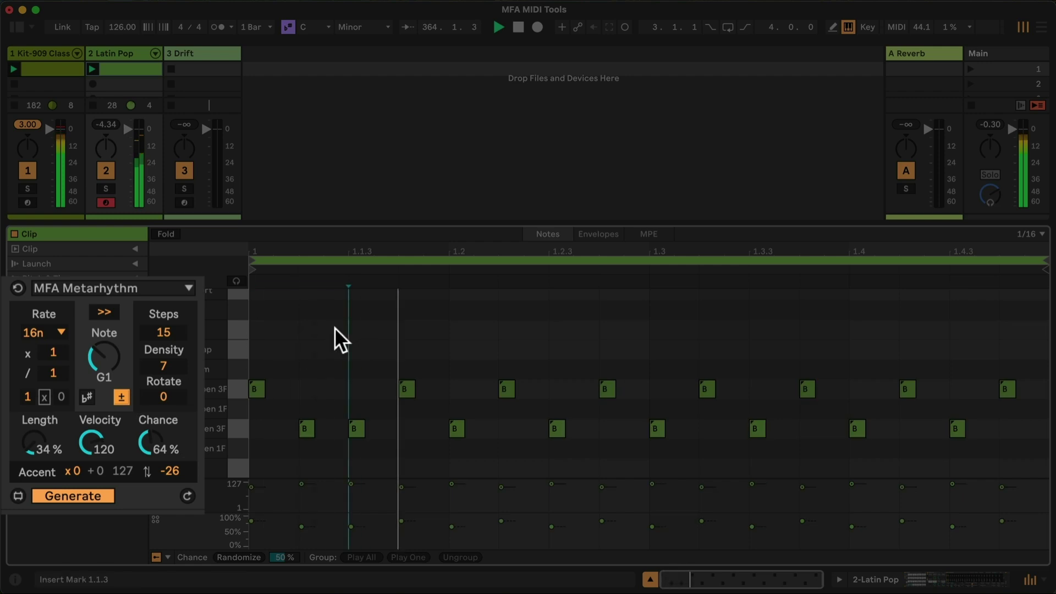
pyautogui.click(49, 334)
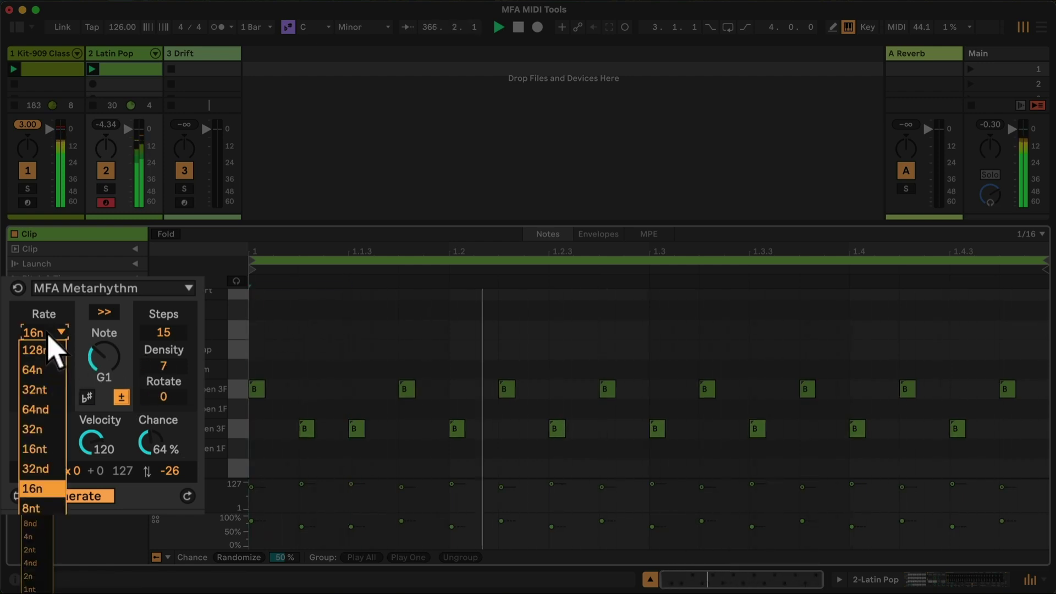
pyautogui.click(28, 578)
pyautogui.click(57, 369)
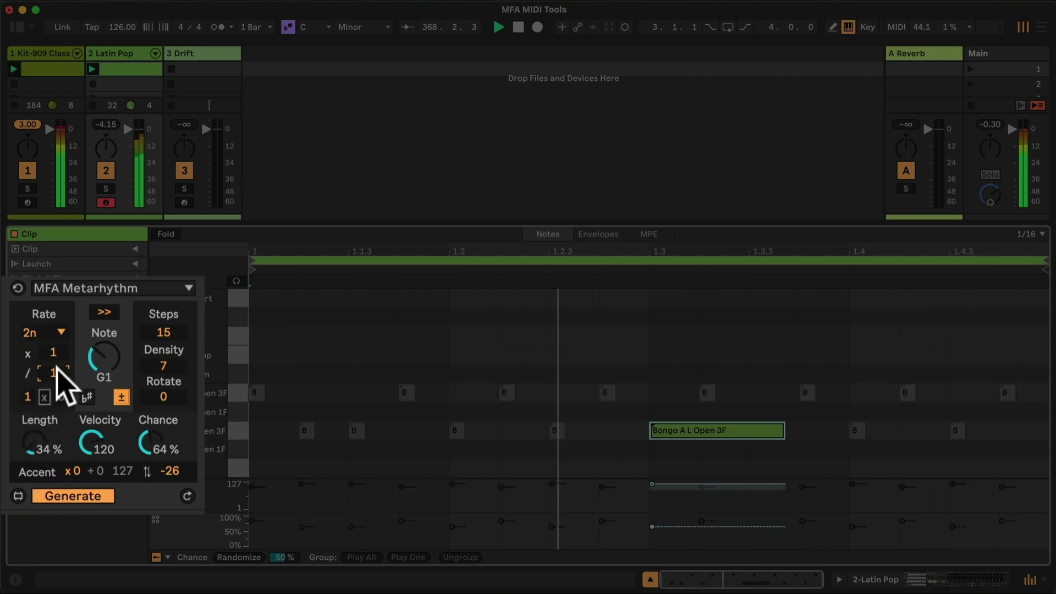
pyautogui.press('Up')
pyautogui.press('Up')
pyautogui.press('Up')
pyautogui.press('Up')
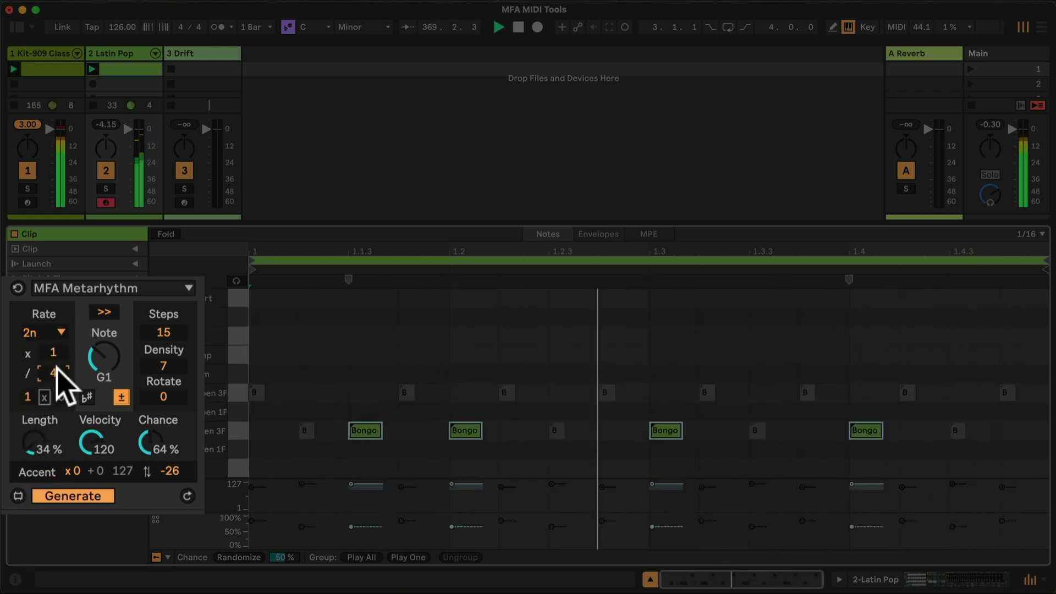
pyautogui.press('Up')
pyautogui.press('Up')
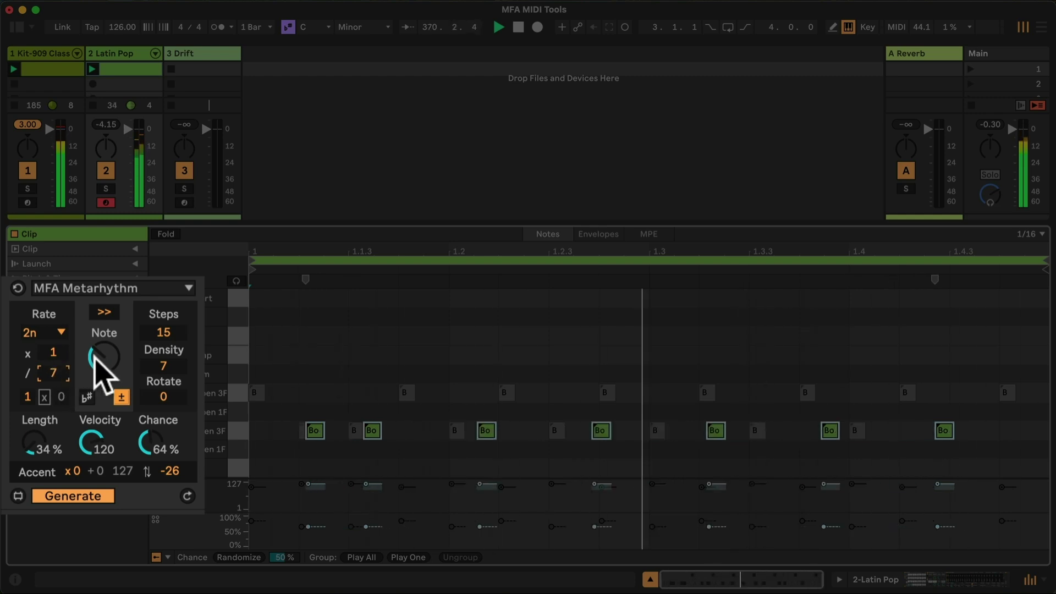
# - Raise the generated pitch to C2 for the cowbell
pyautogui.moveTo(77, 355); pyautogui.dragTo(77, 349)
pyautogui.press('Up')
pyautogui.press('Up')
pyautogui.press('Up')
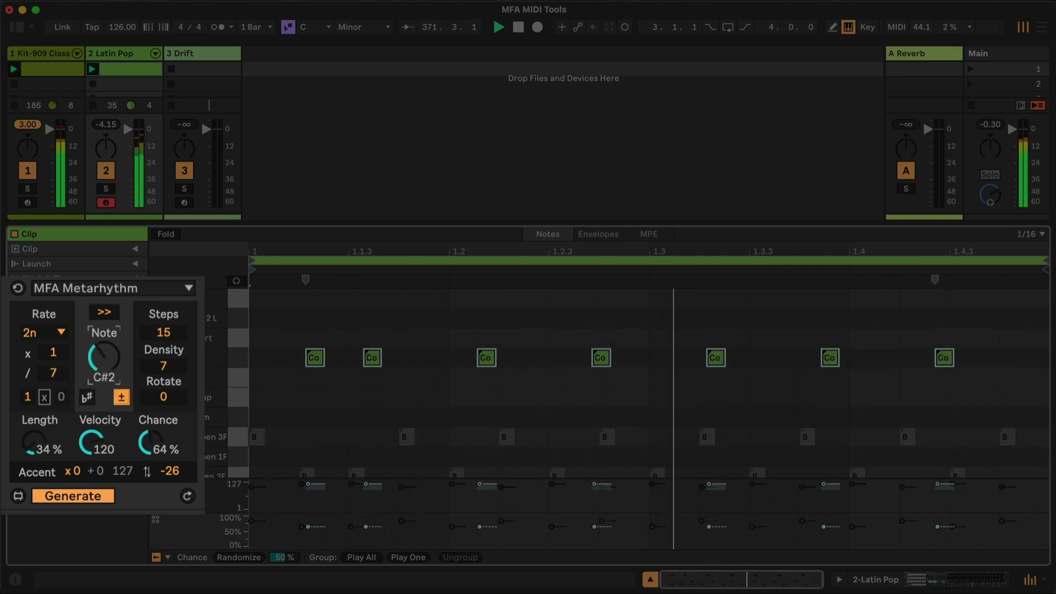
pyautogui.press('Up')
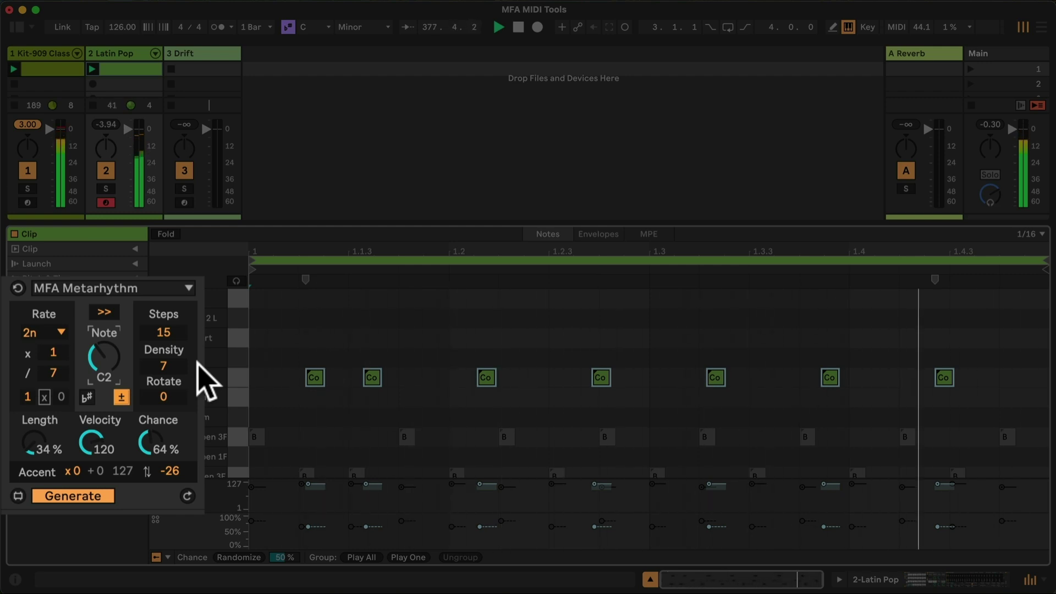
pyautogui.click(53, 353)
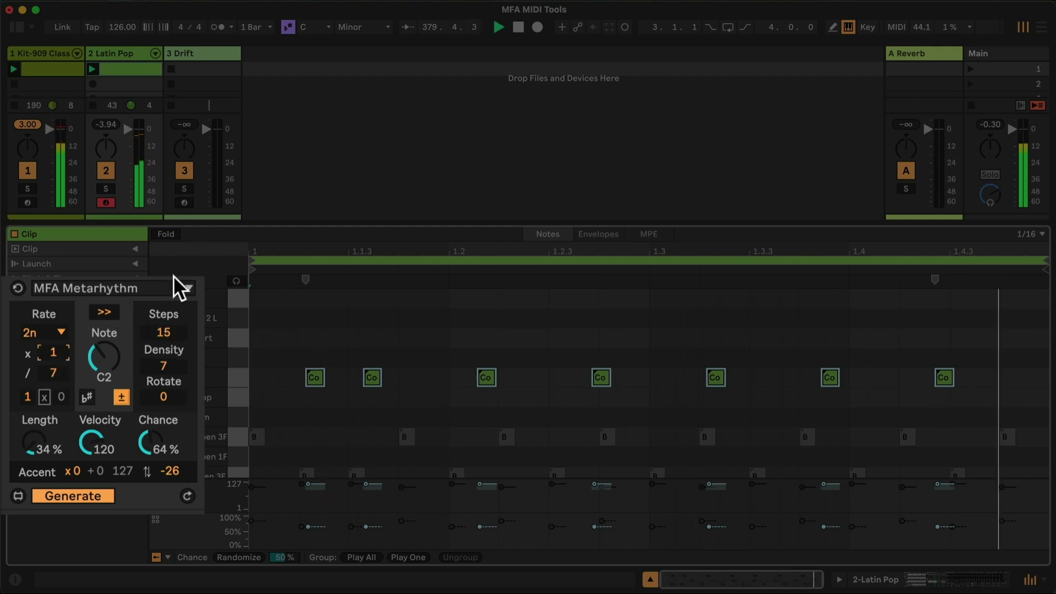
# - Change the rate divisor from 7 to 6 for triplets and lower the accent offset to about -58
pyautogui.press('Up')
pyautogui.press('Up')
pyautogui.press('Down')
pyautogui.press('Down')
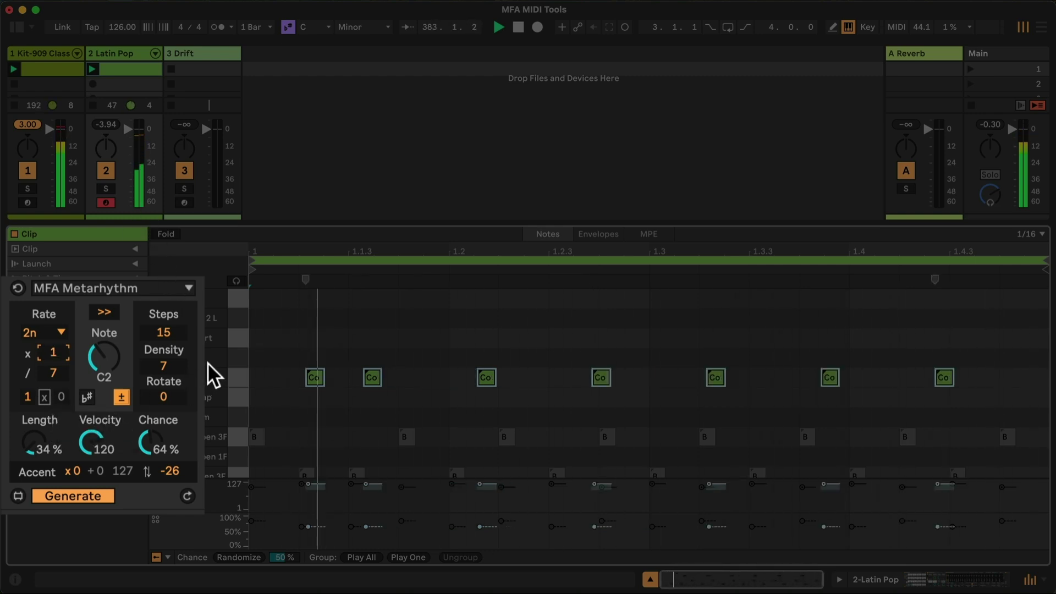
pyautogui.click(52, 374)
pyautogui.press('Down')
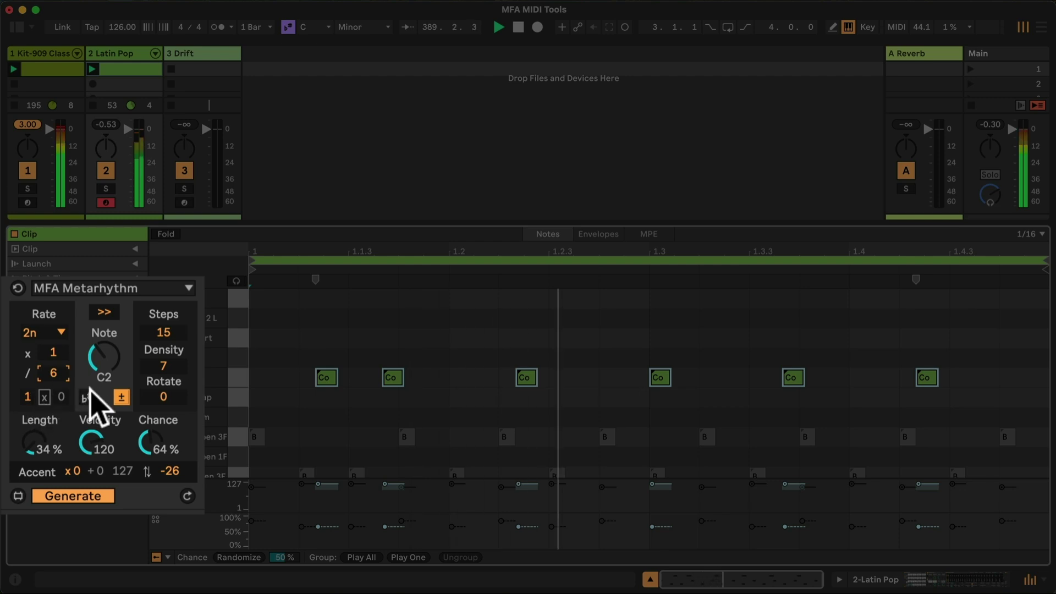
pyautogui.moveTo(171, 468); pyautogui.dragTo(170, 496)
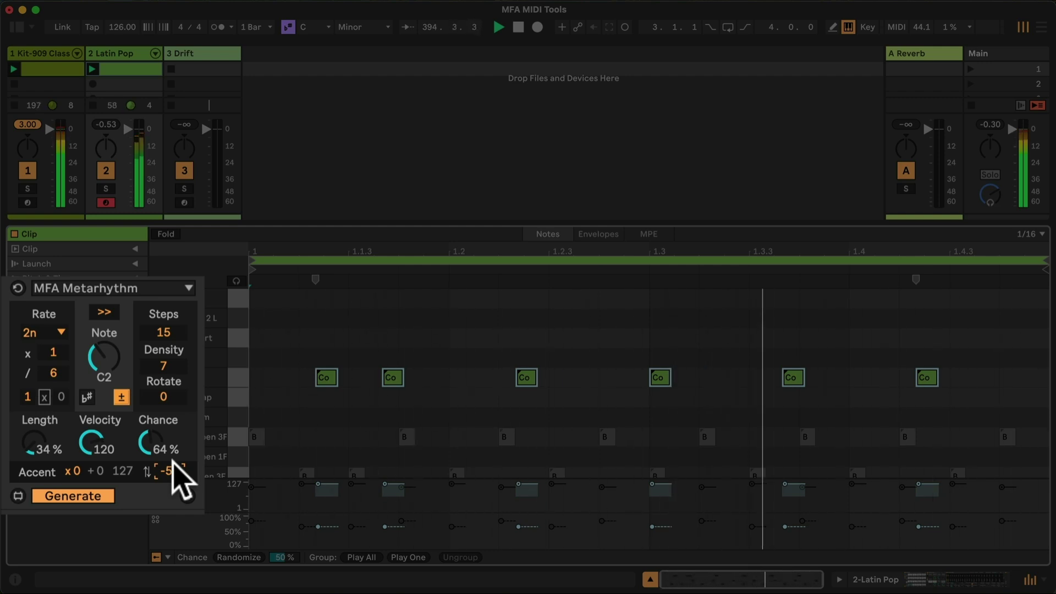
# - Set cowbell note length to 48%, accent multiplier to x3 and velocity to 100
pyautogui.moveTo(20, 431); pyautogui.dragTo(36, 496)
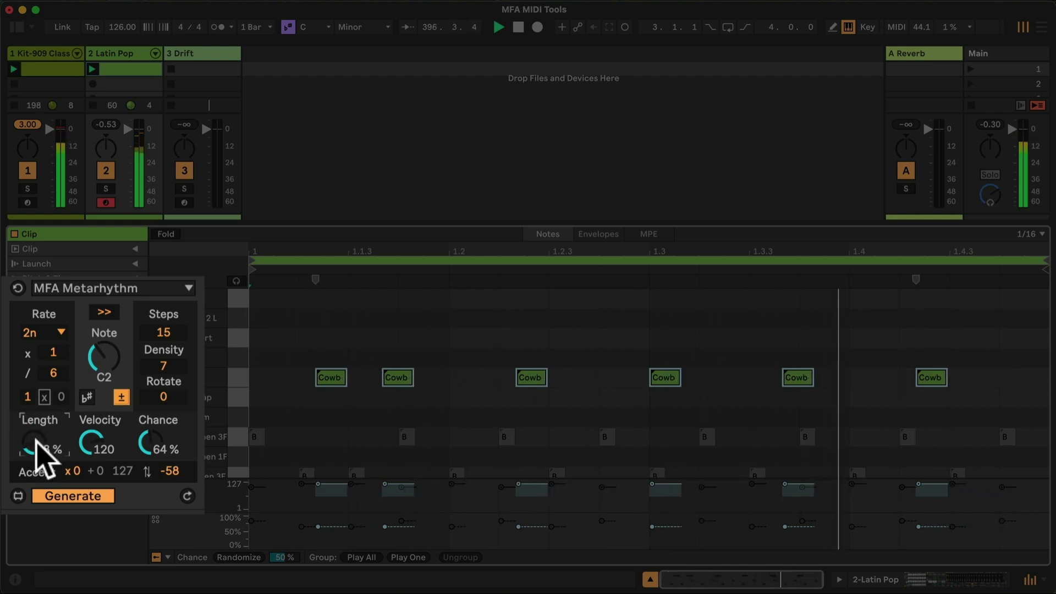
pyautogui.click(72, 470)
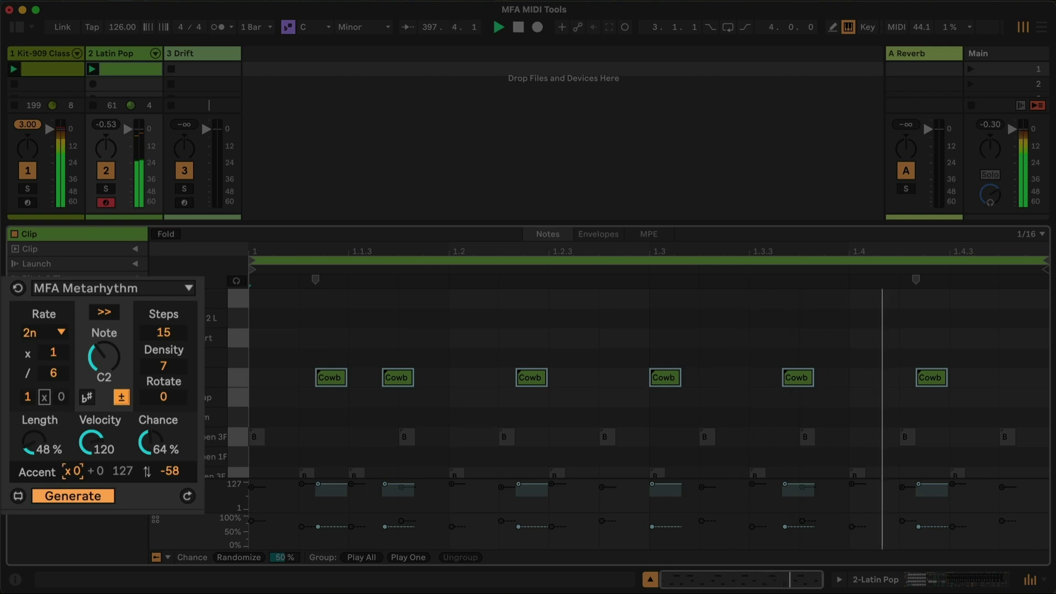
pyautogui.moveTo(72, 471); pyautogui.dragTo(72, 461)
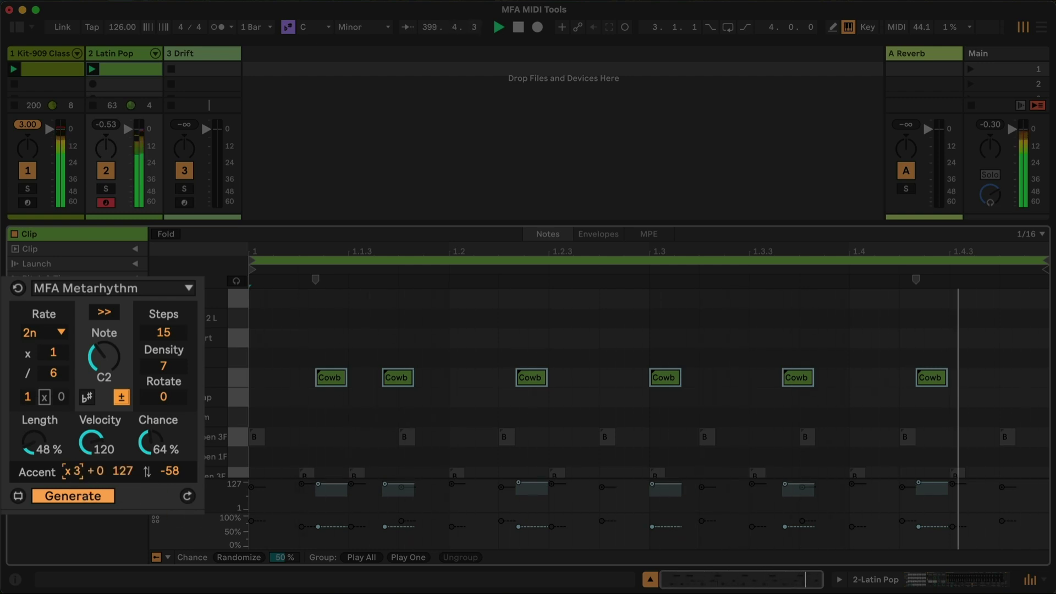
pyautogui.click(93, 440)
pyautogui.moveTo(92, 440); pyautogui.dragTo(93, 450)
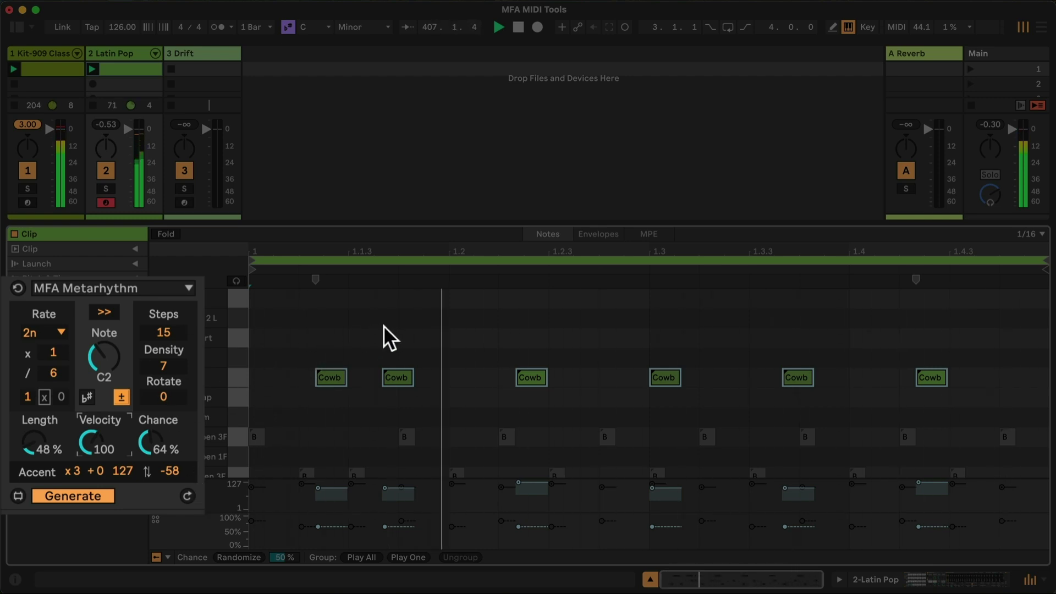
# - Deselect the cowbell notes and change the generated pitch to D2 for the cabasa
pyautogui.click(259, 377)
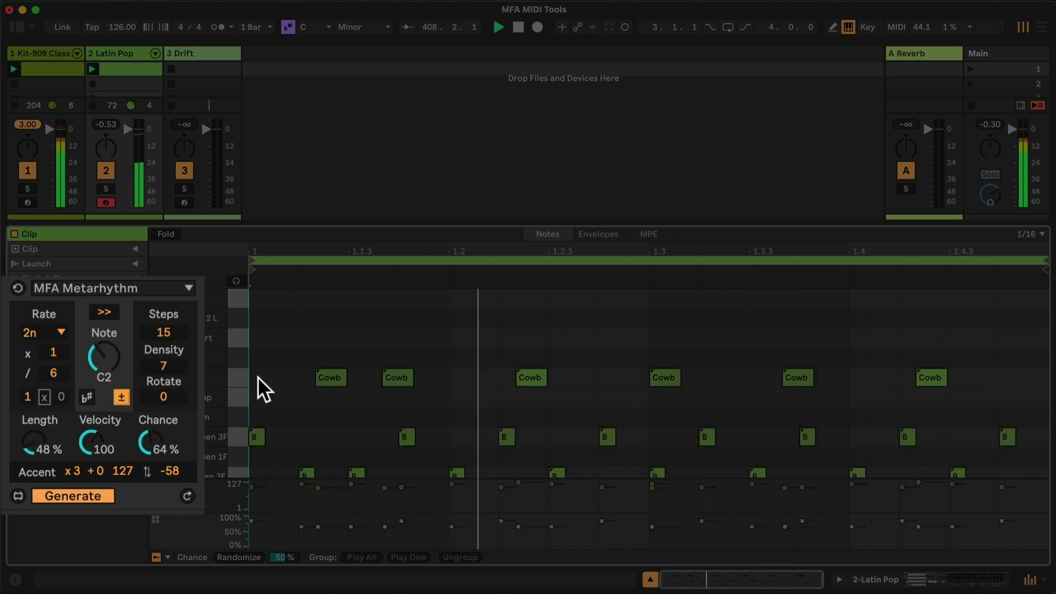
pyautogui.click(111, 368)
pyautogui.moveTo(111, 367); pyautogui.dragTo(111, 363)
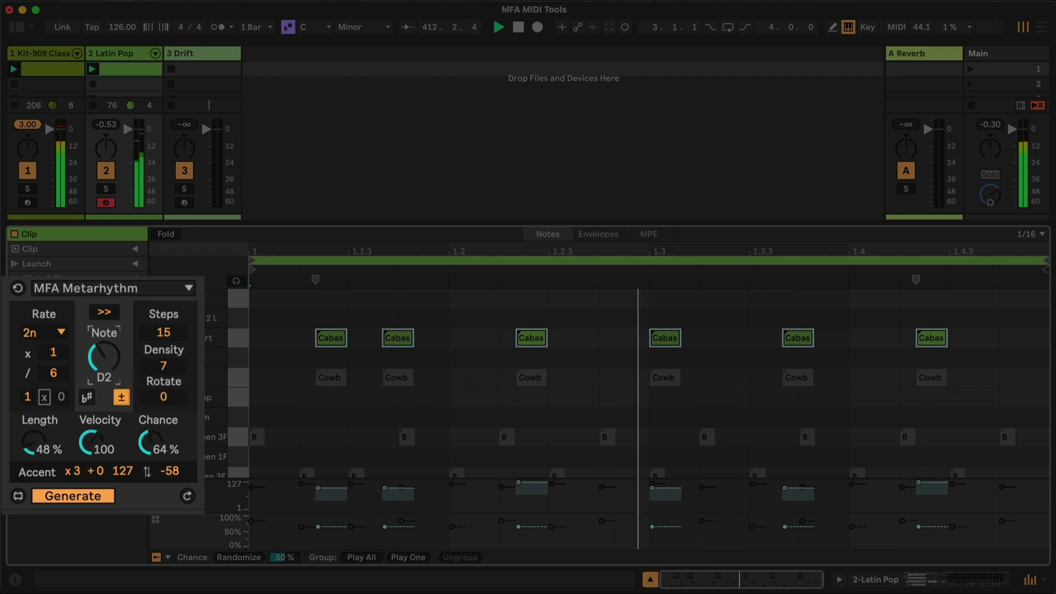
# - Set the rate to plain 16n with divisor 1 and change the cycle to 9 steps
pyautogui.click(61, 333)
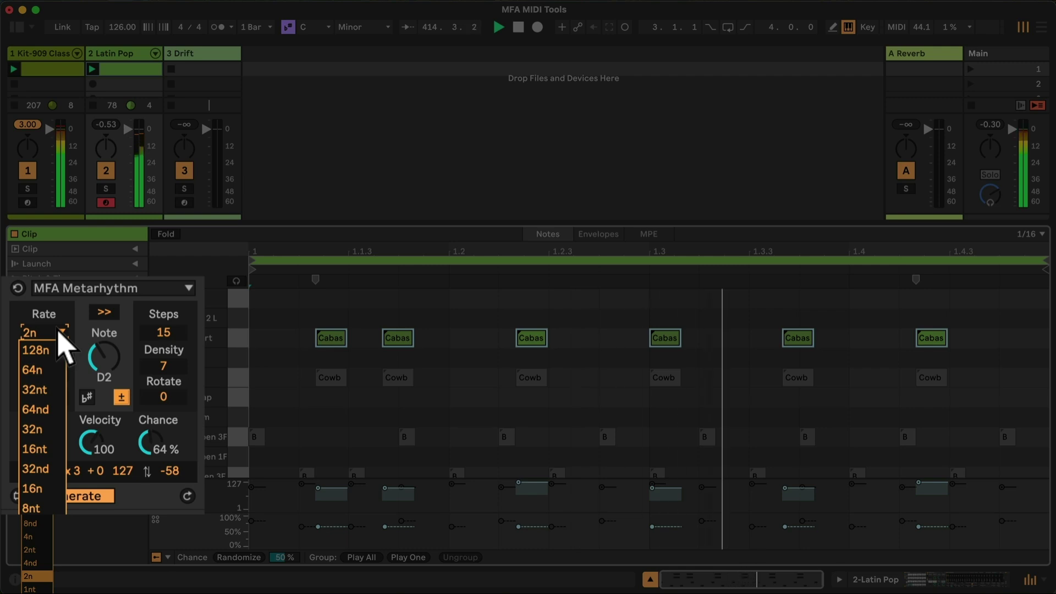
pyautogui.click(44, 489)
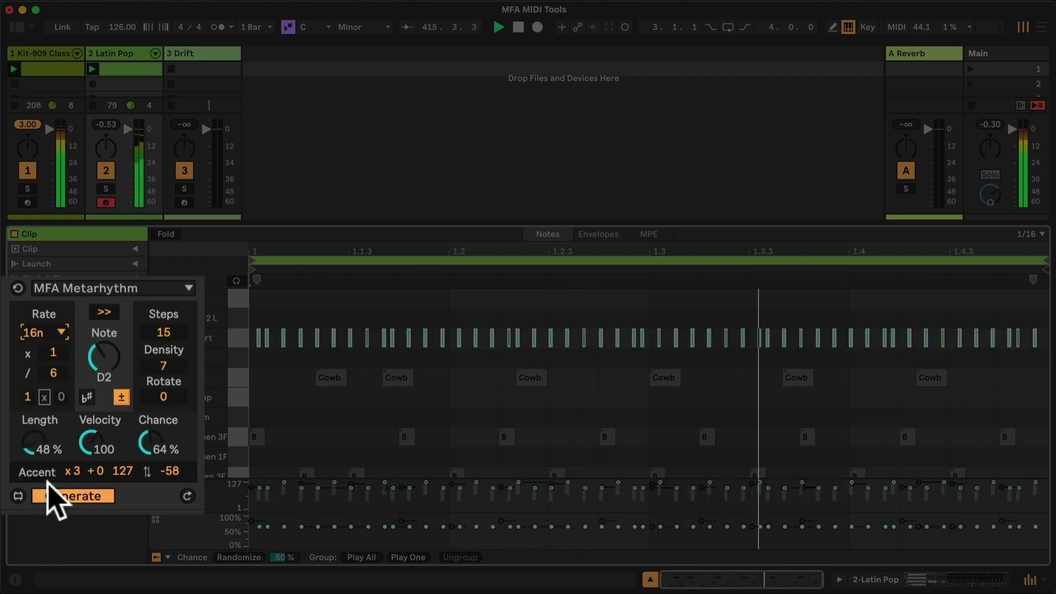
pyautogui.click(54, 373)
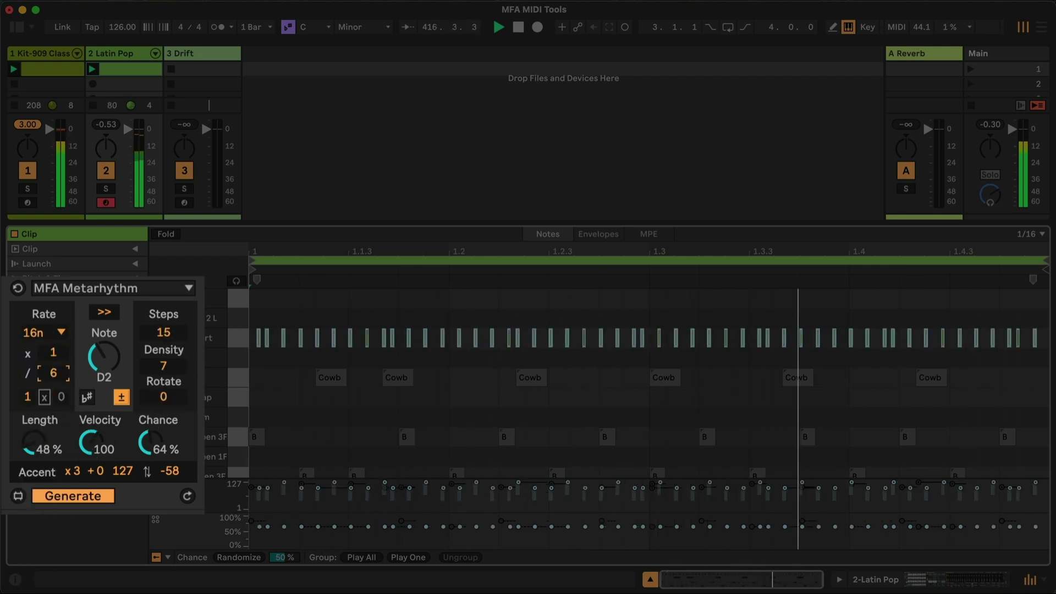
pyautogui.moveTo(53, 373); pyautogui.dragTo(53, 393)
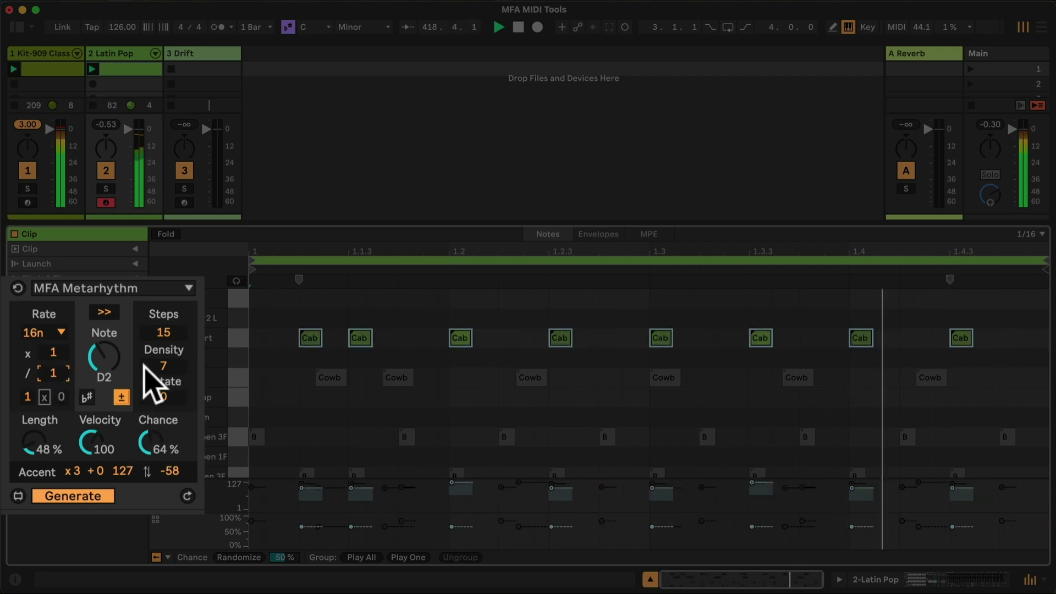
pyautogui.moveTo(170, 345)
pyautogui.mouseDown()
pyautogui.moveTo(165, 361)
pyautogui.moveTo(172, 330)
pyautogui.moveTo(177, 346)
pyautogui.mouseUp()
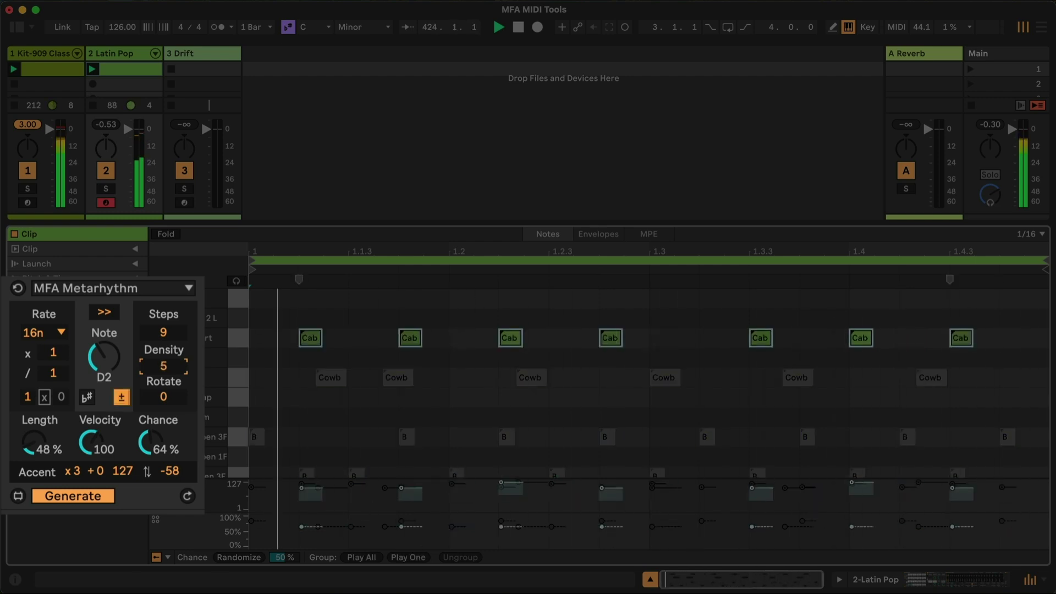
# - Raise cabasa density to 7 and invert the pattern
pyautogui.press('Up')
pyautogui.press('Up')
pyautogui.press('Up')
pyautogui.press('Up')
pyautogui.moveTo(165, 363); pyautogui.dragTo(165, 374)
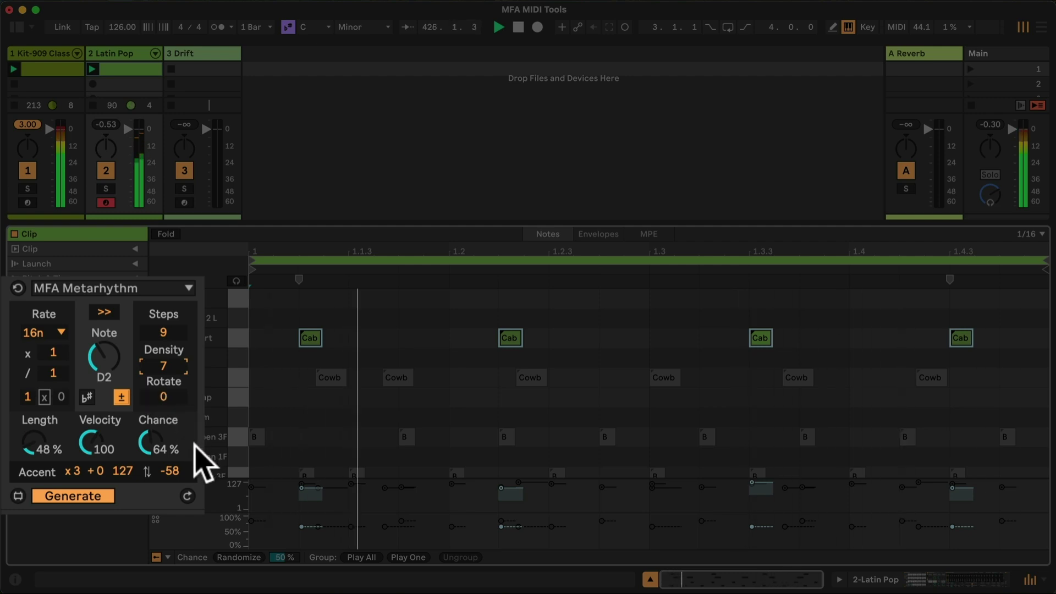
pyautogui.click(121, 396)
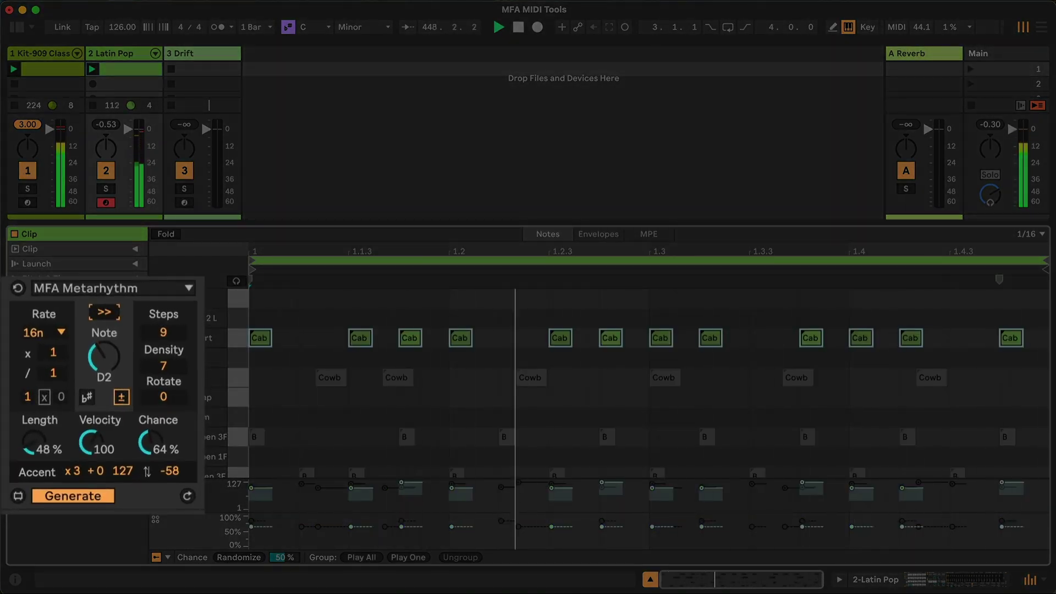
# - Shorten the cycle to 8 steps with density 5 and reverse its direction to <<
pyautogui.moveTo(179, 332); pyautogui.dragTo(181, 337)
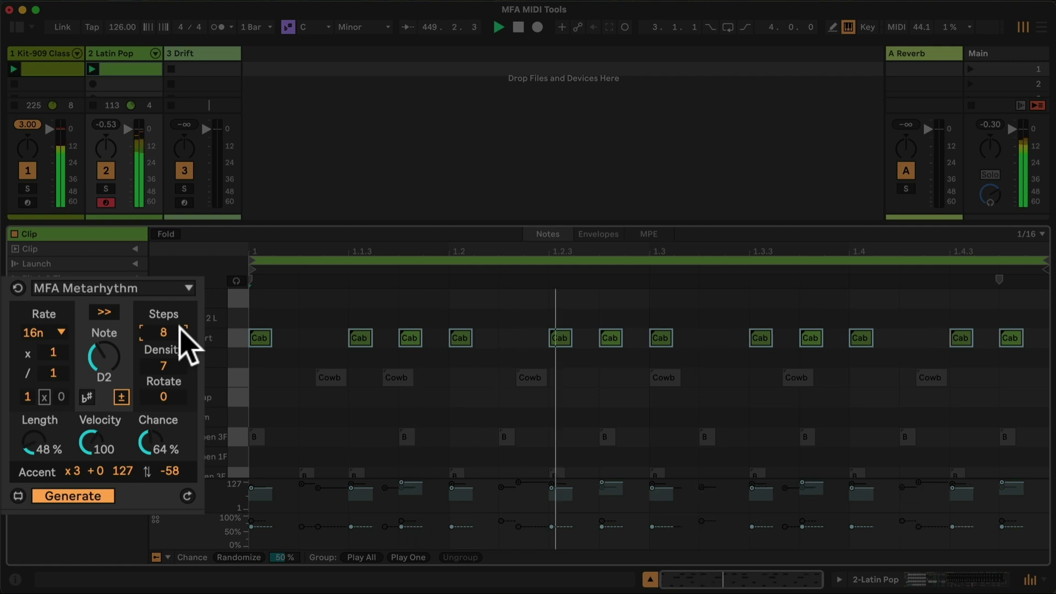
pyautogui.moveTo(170, 374); pyautogui.dragTo(177, 380)
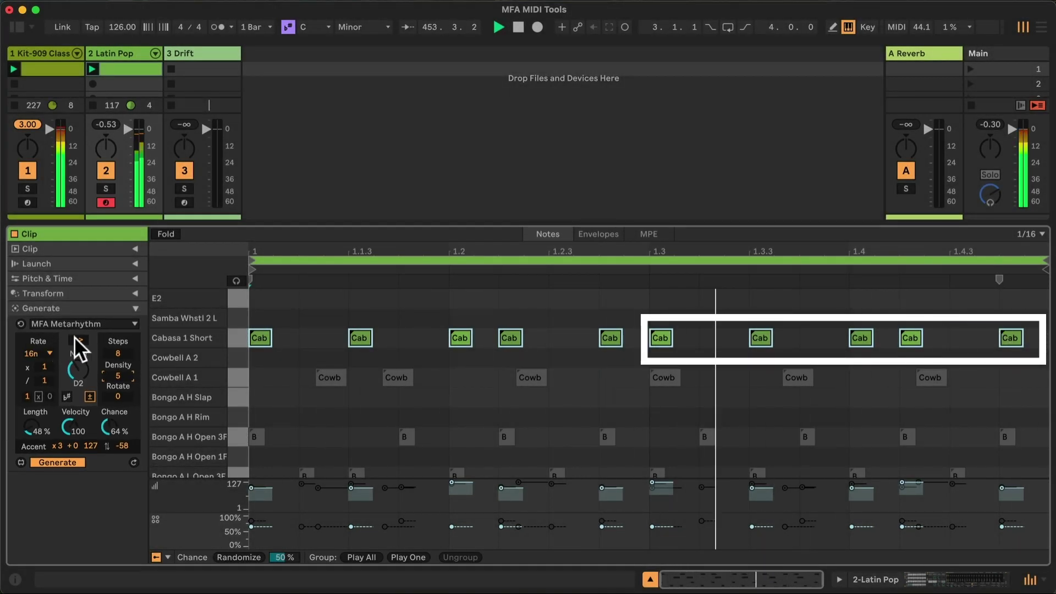
pyautogui.click(75, 338)
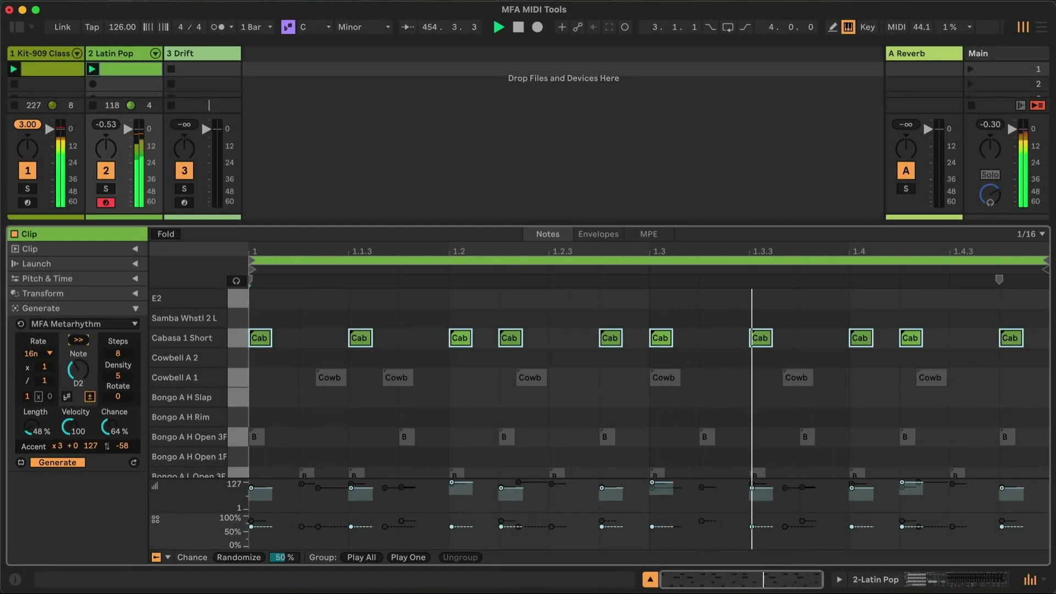
pyautogui.click(75, 336)
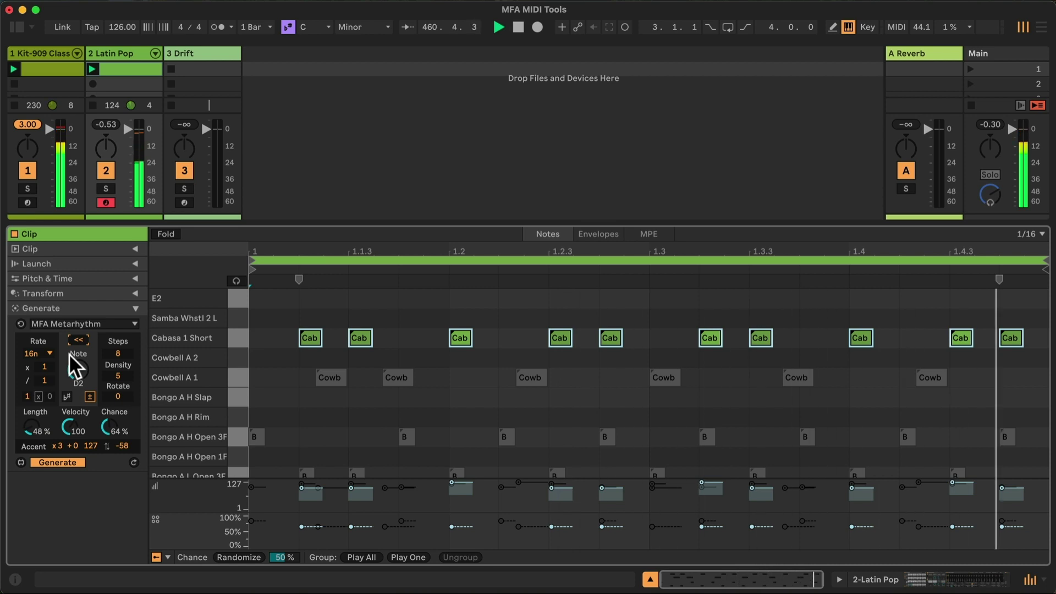
# - Switch the cycle direction to <>, raise density to 8 and chance to 100%
pyautogui.click(77, 341)
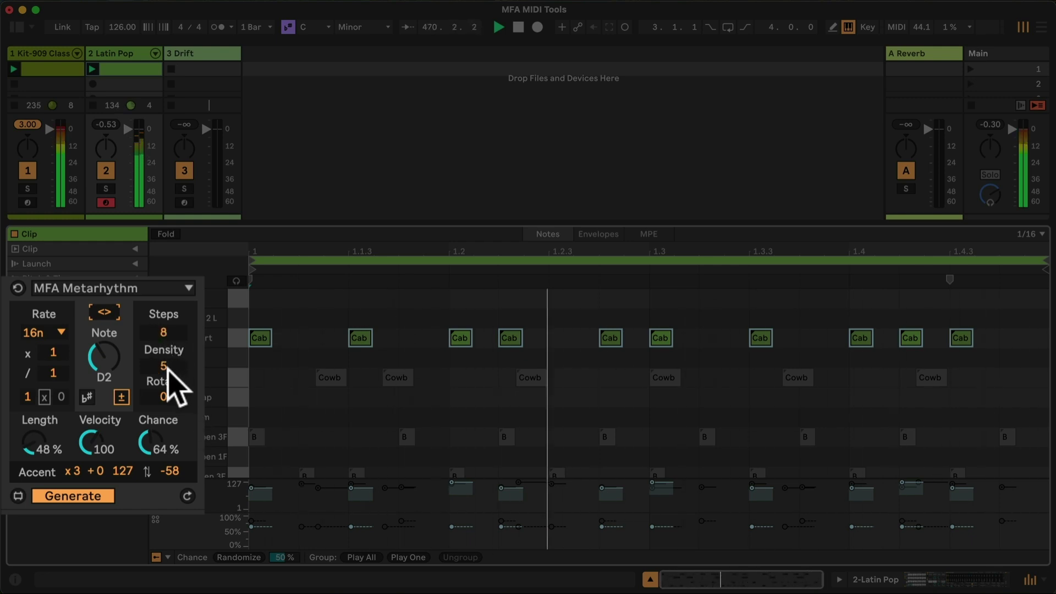
pyautogui.moveTo(166, 365); pyautogui.dragTo(166, 352)
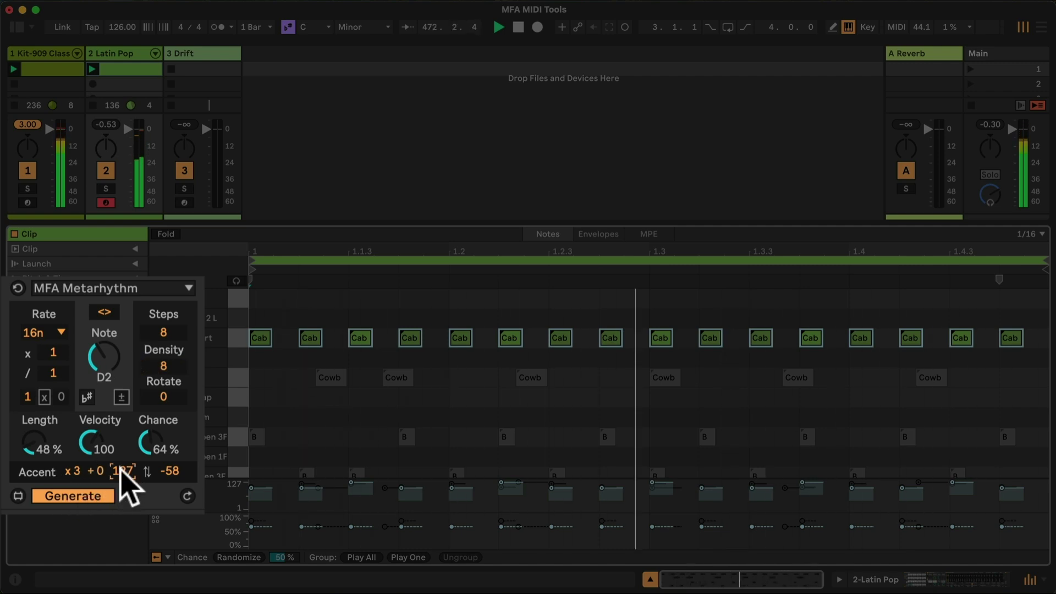
pyautogui.moveTo(146, 447); pyautogui.dragTo(147, 423)
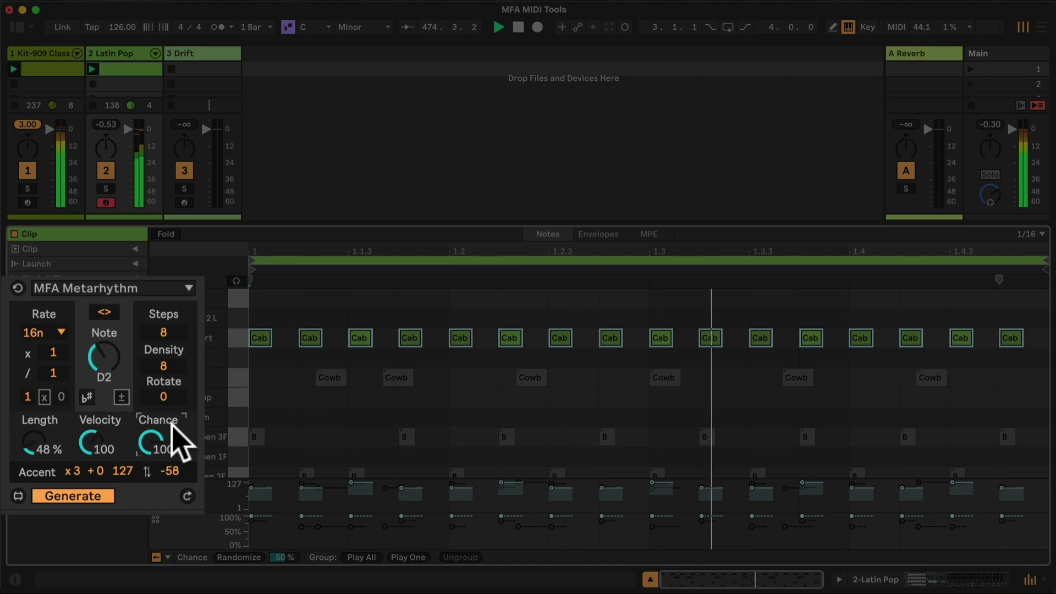
# - Enable a mask of 5 on the cabasa and lower density to 7
pyautogui.click(32, 396)
pyautogui.press('Up')
pyautogui.press('Up')
pyautogui.press('Up')
pyautogui.press('Up')
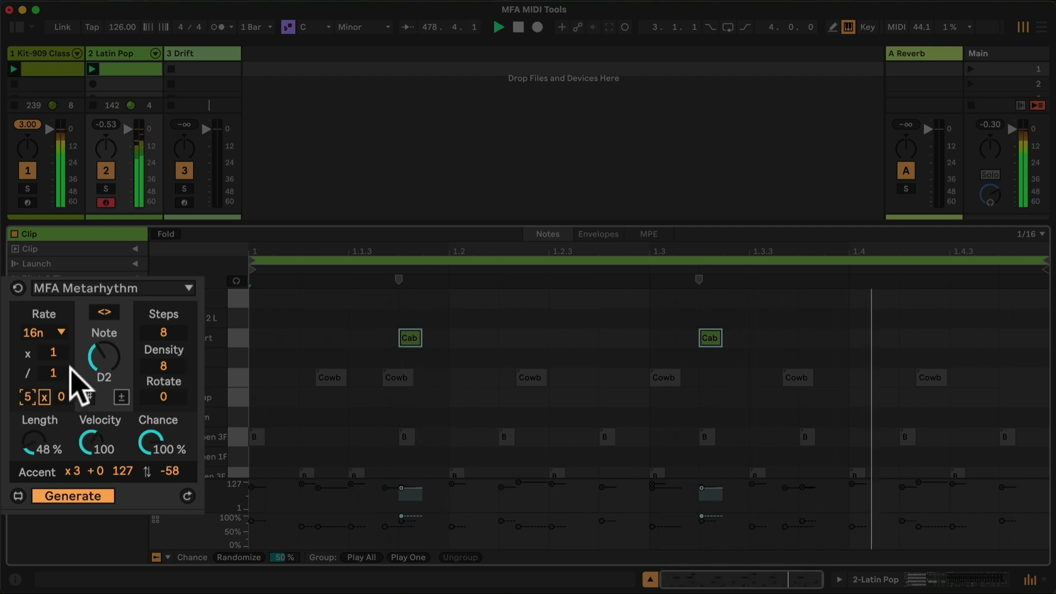
pyautogui.click(44, 396)
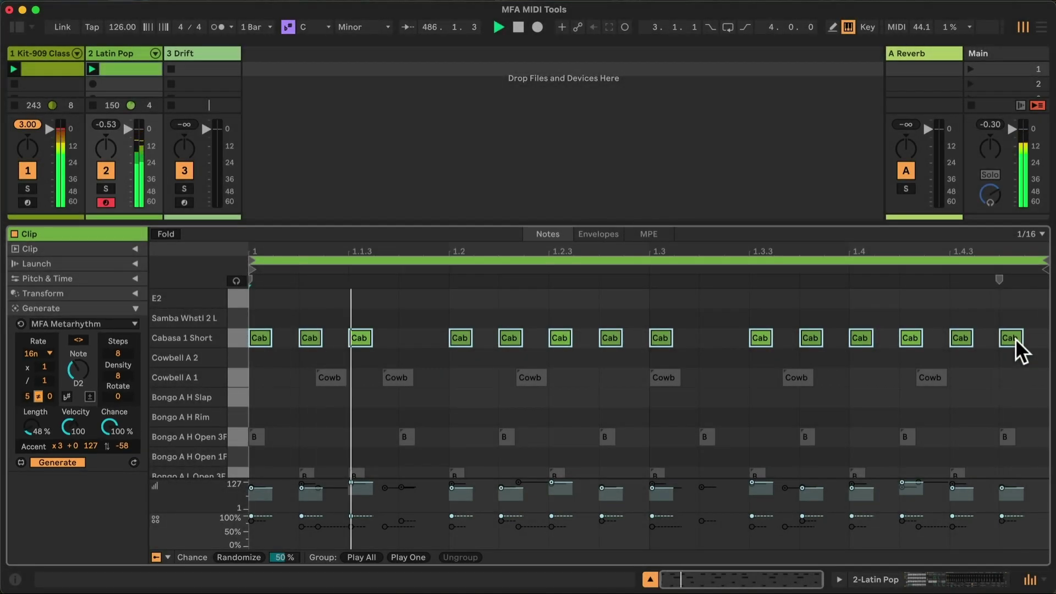
pyautogui.moveTo(117, 376); pyautogui.dragTo(118, 380)
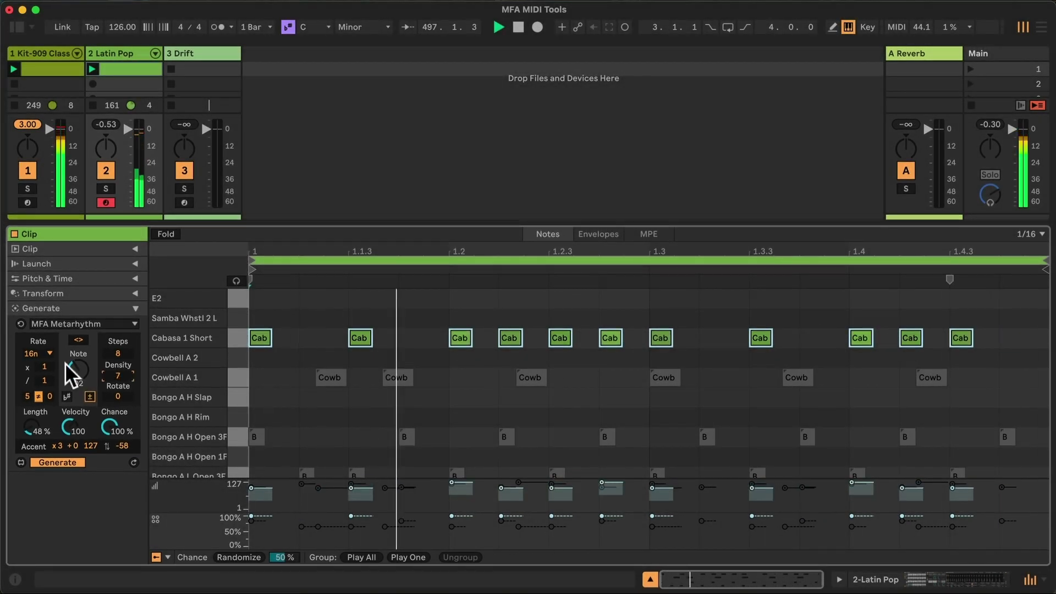